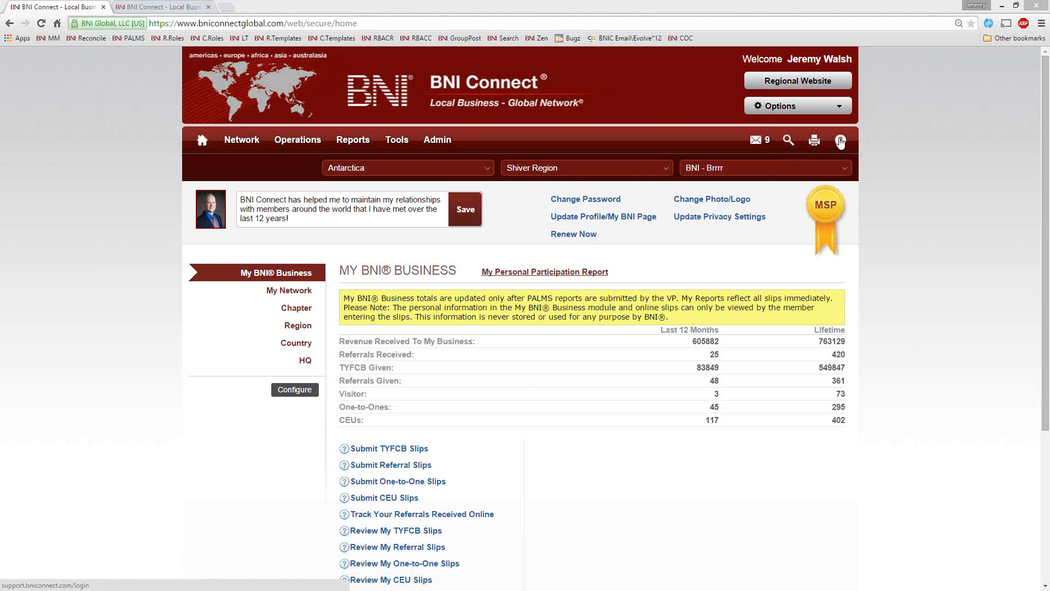
Step: Open the BNI Connect Global Support site and review the upcoming webinars and the Chapter Training and Documentation topics
right_click(536, 37)
left_click(549, 42)
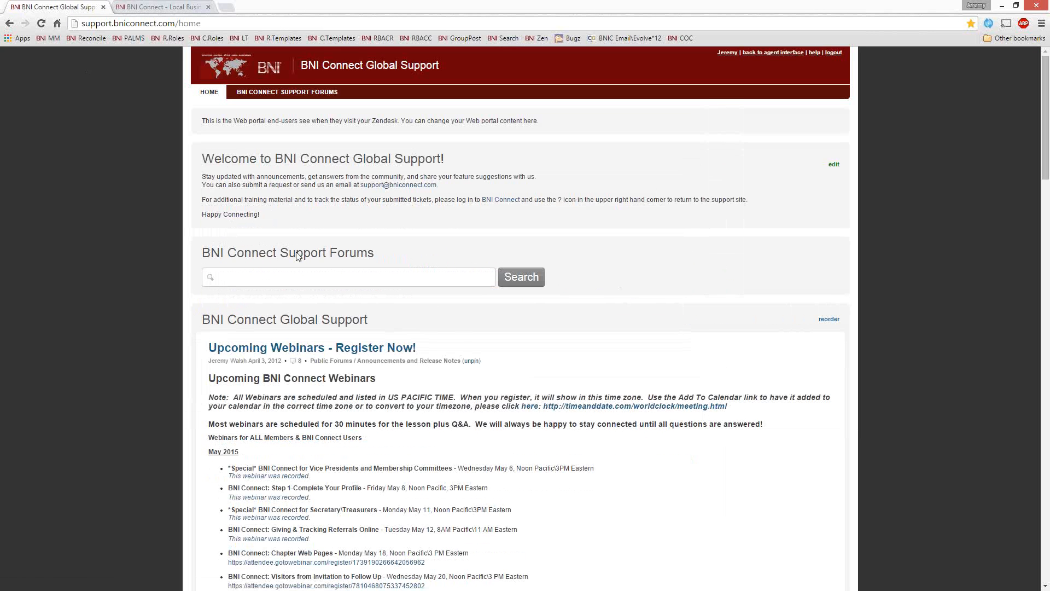
scroll(654, 350, "down", 2)
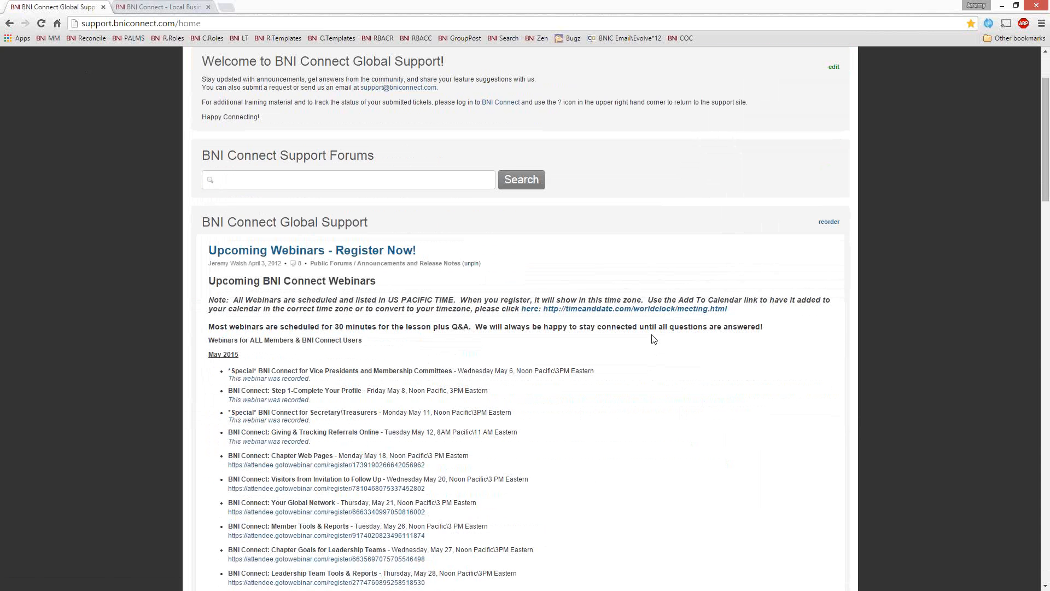
scroll(523, 288, "up", 3)
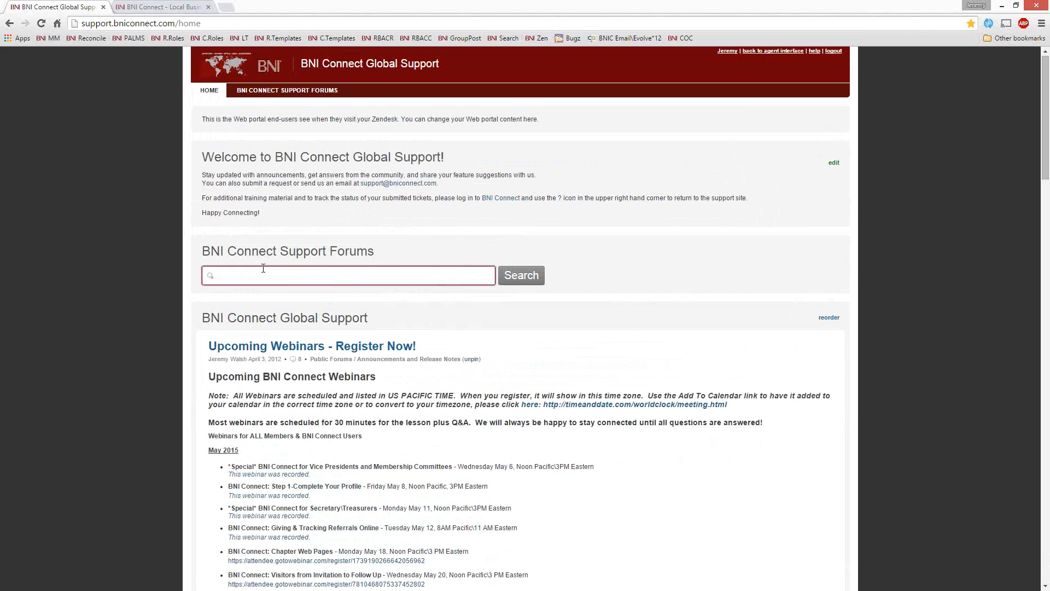
scroll(583, 269, "down", 5)
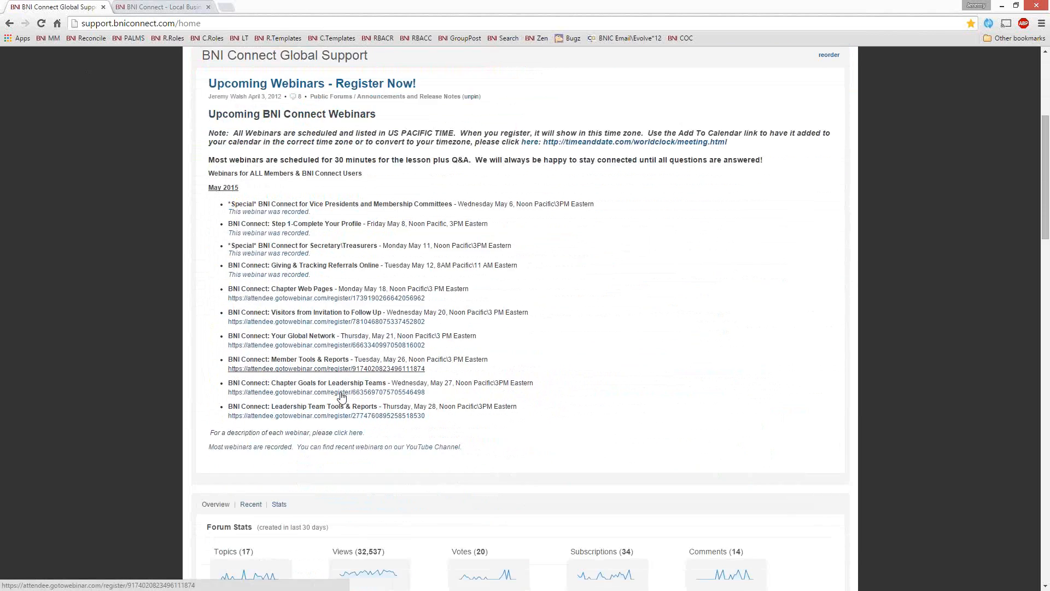
scroll(383, 296, "down", 10)
scroll(421, 298, "down", 3)
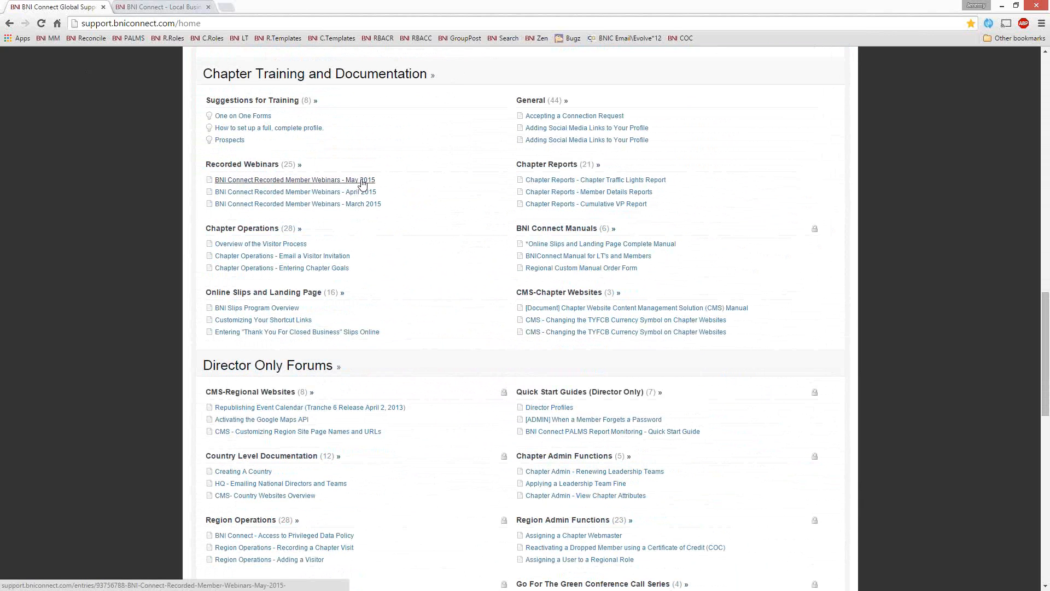
Step: Open the BNI Connect Recorded Member Webinars - May 2015 article and look through its embedded videos
left_click(324, 183)
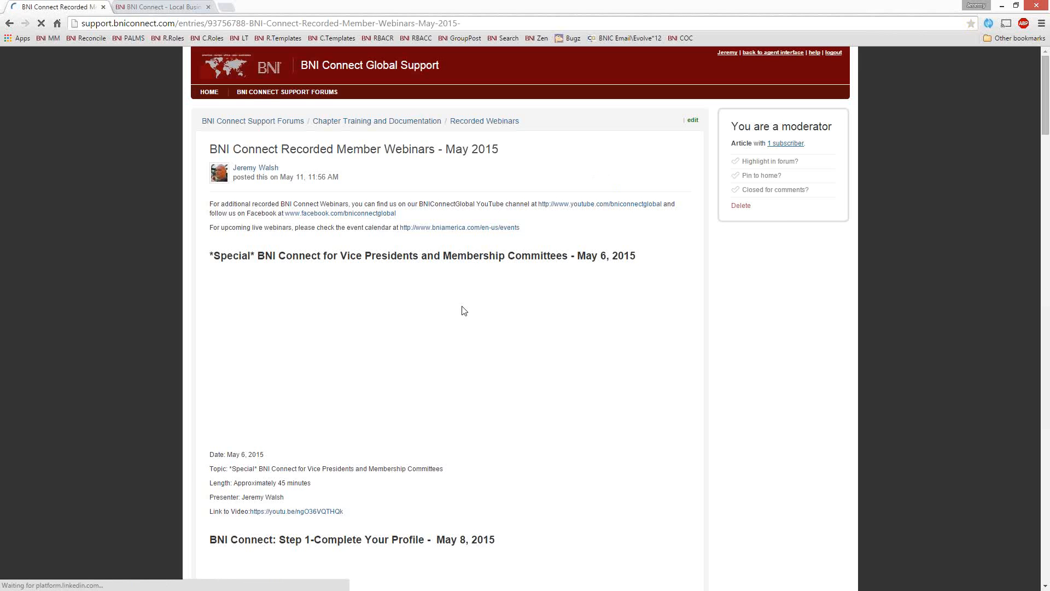
scroll(568, 435, "down", 2)
scroll(569, 435, "down", 4)
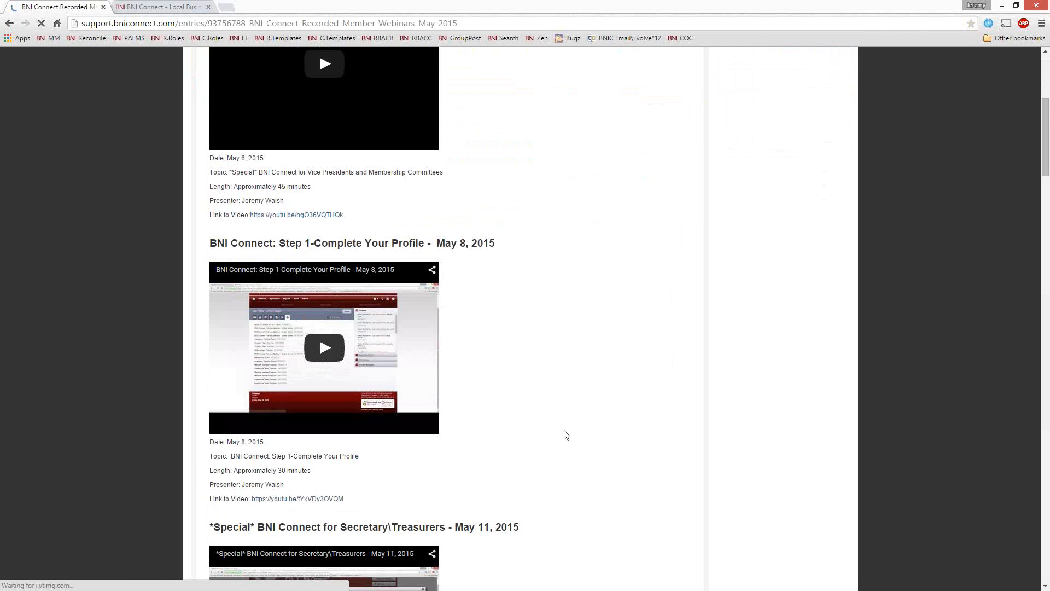
scroll(430, 344, "up", 6)
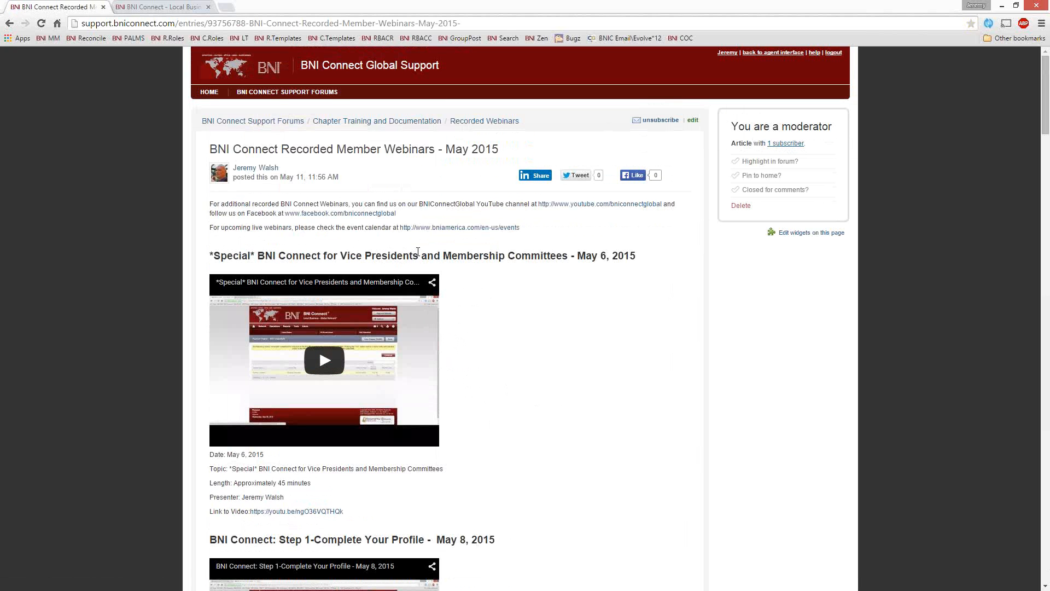
Step: Open the BNI Connect YouTube channel linked in the article and browse its educational and webinar videos
left_click(598, 210)
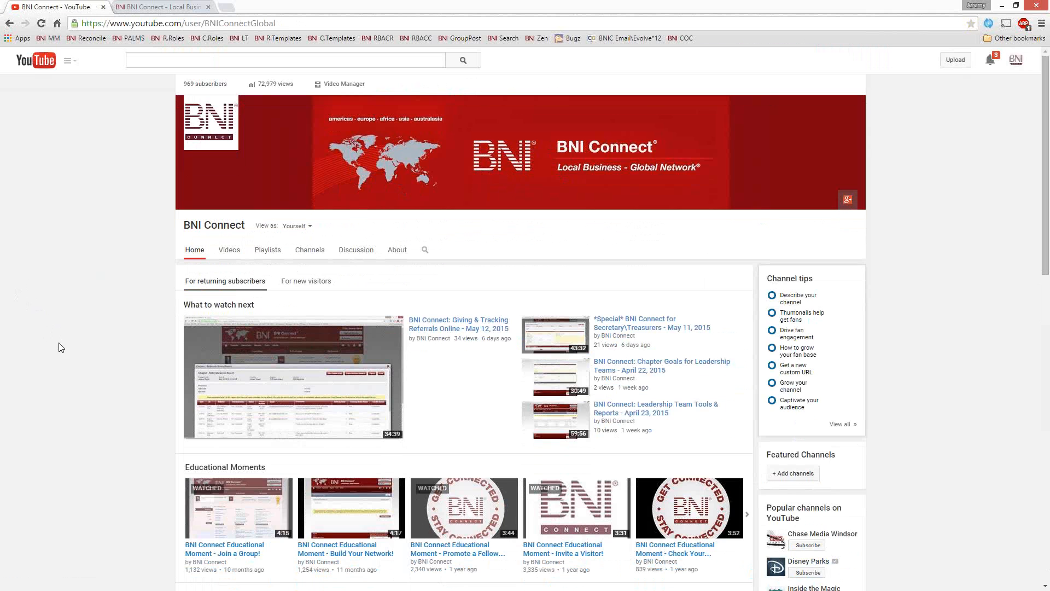
scroll(61, 345, "down", 3)
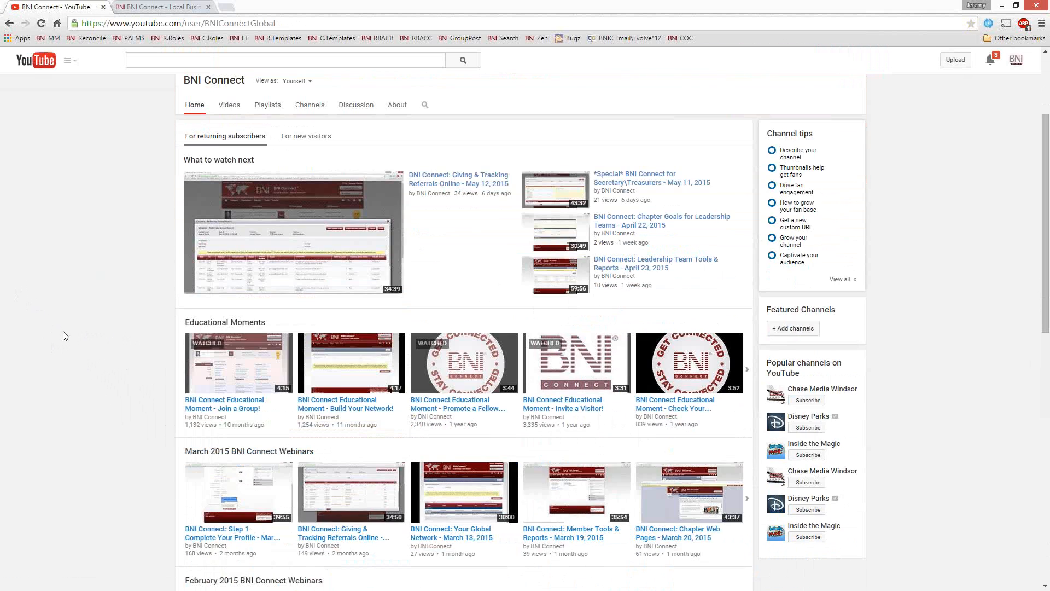
scroll(68, 329, "up", 3)
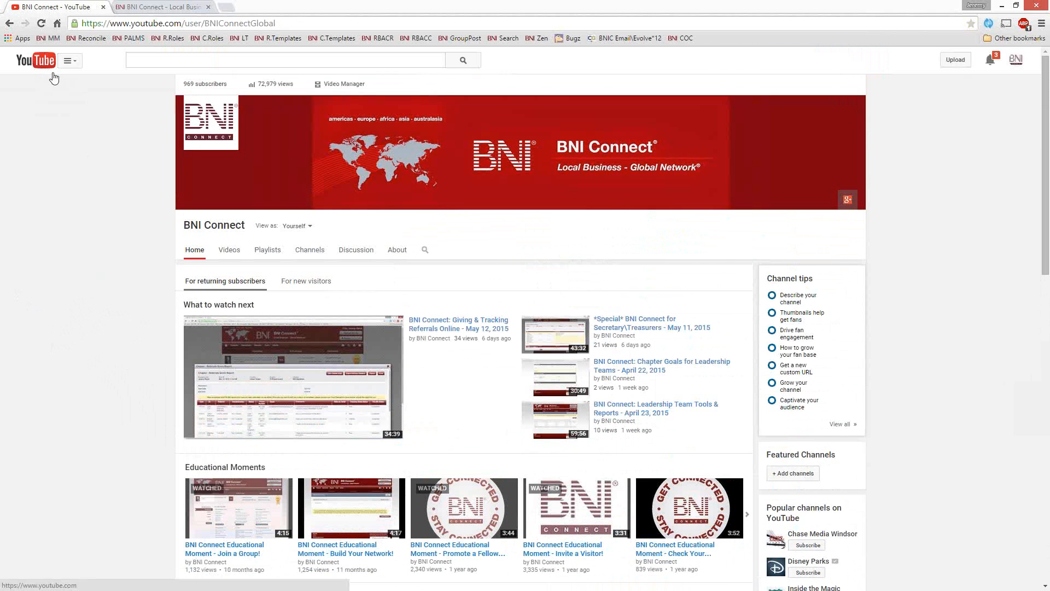
Step: Go back through the support site to the BNI Connect home page
left_click(10, 24)
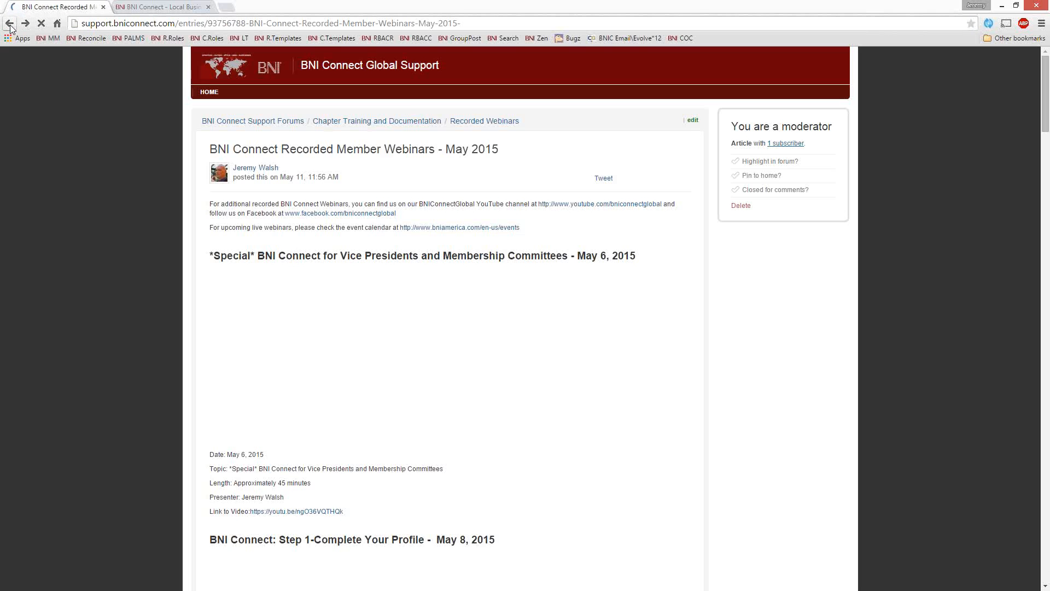
left_click(10, 27)
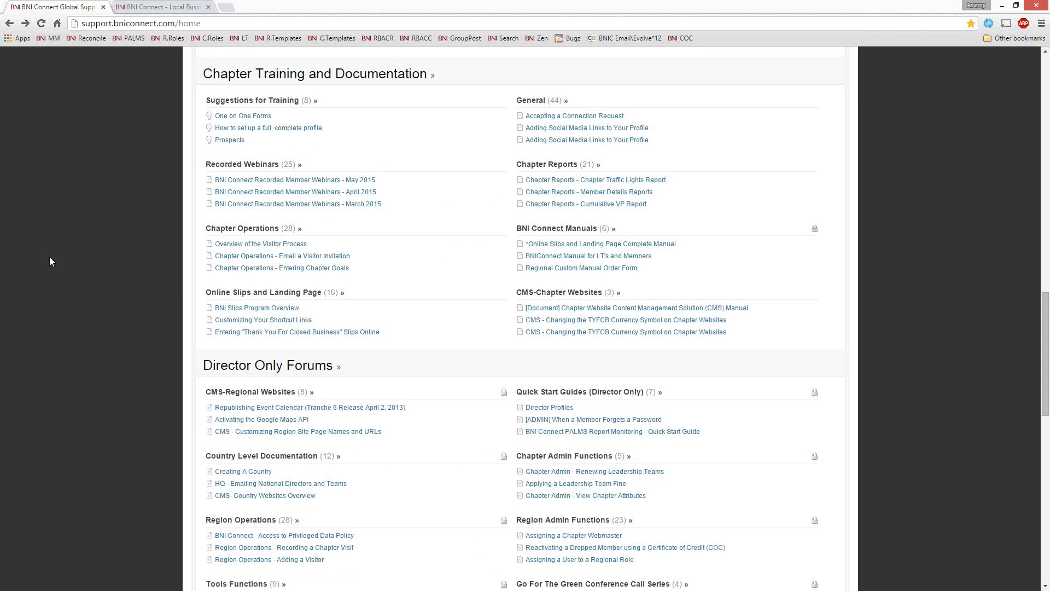
scroll(62, 270, "up", 14)
left_click(15, 28)
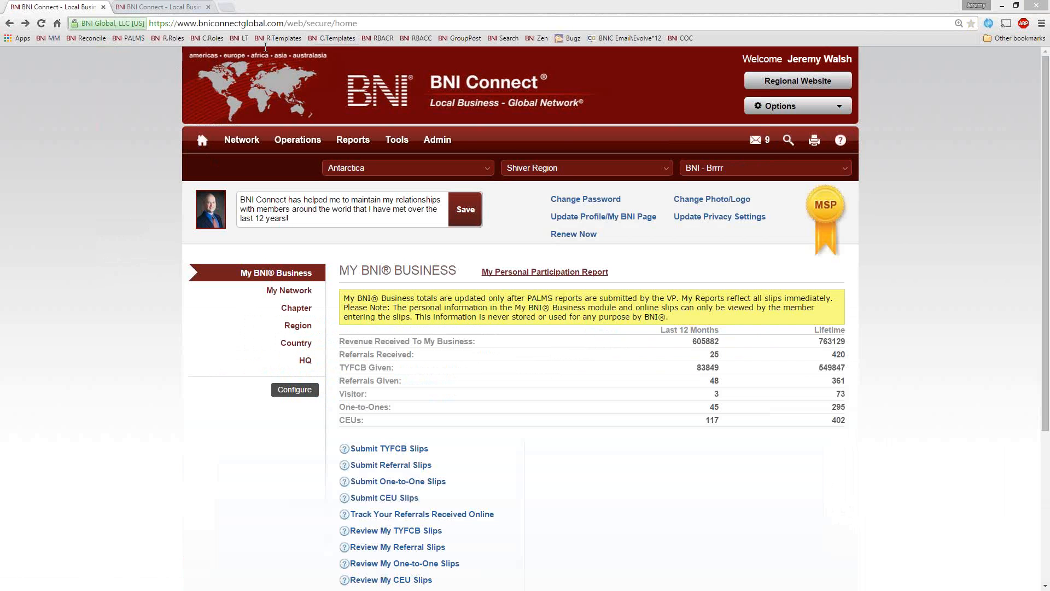
Step: Load antarcticreferrals.com in the second browser tab
left_click(183, 8)
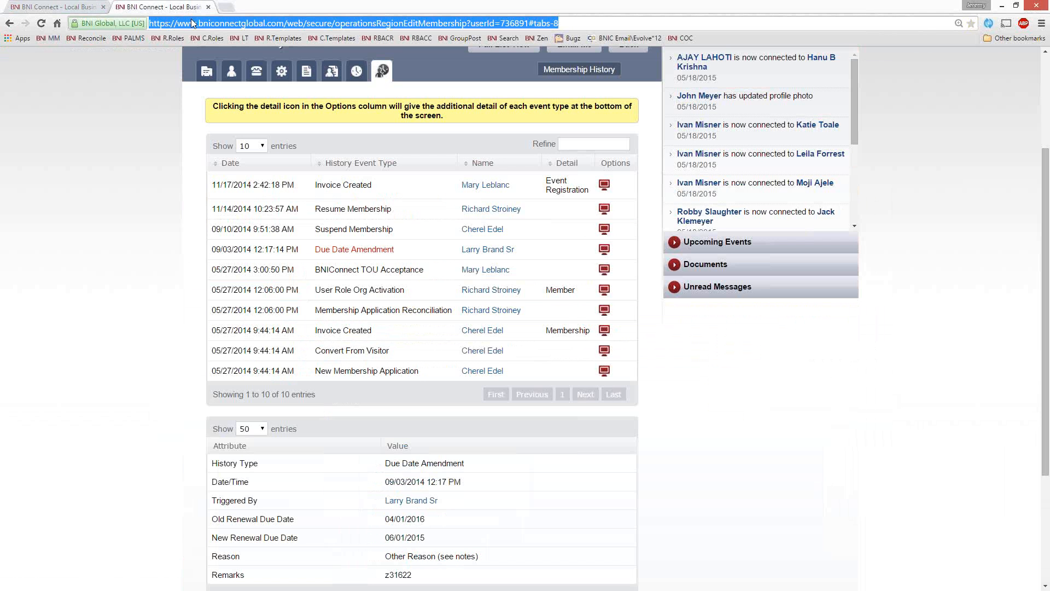
type("antarcticreferrals.com")
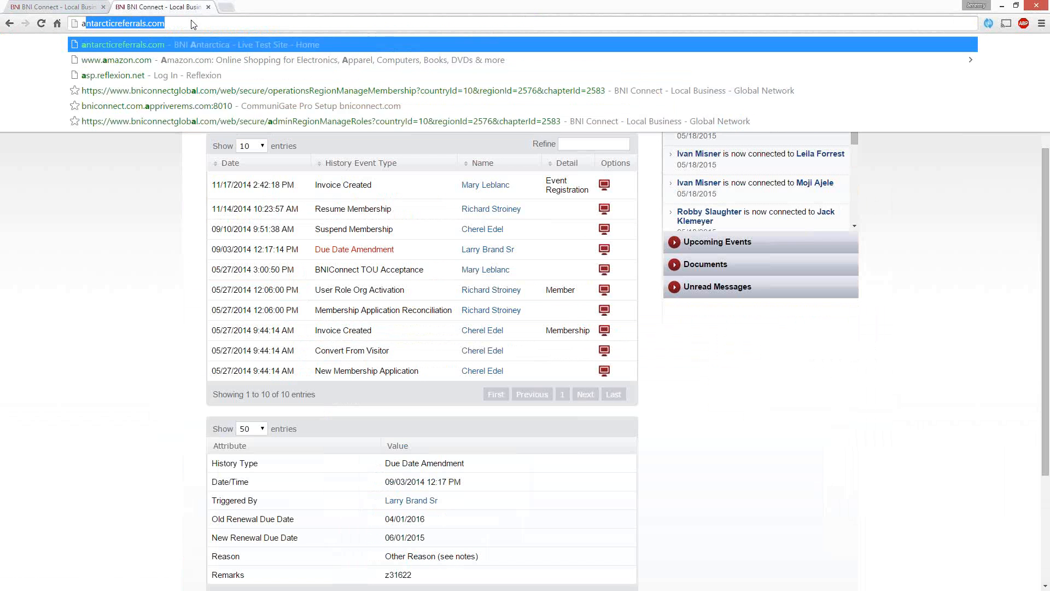
key("End")
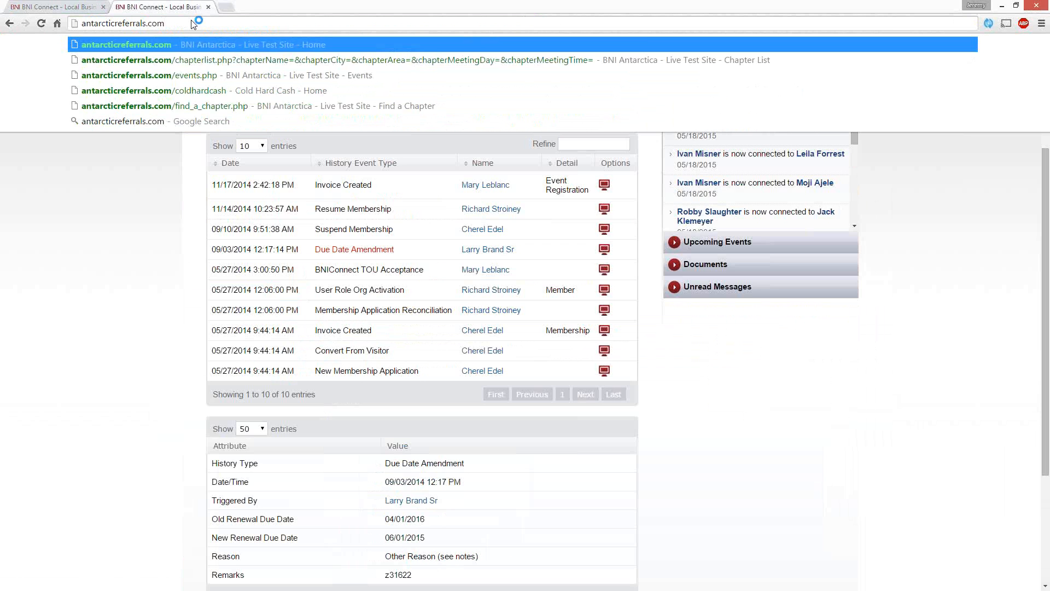
key("Return")
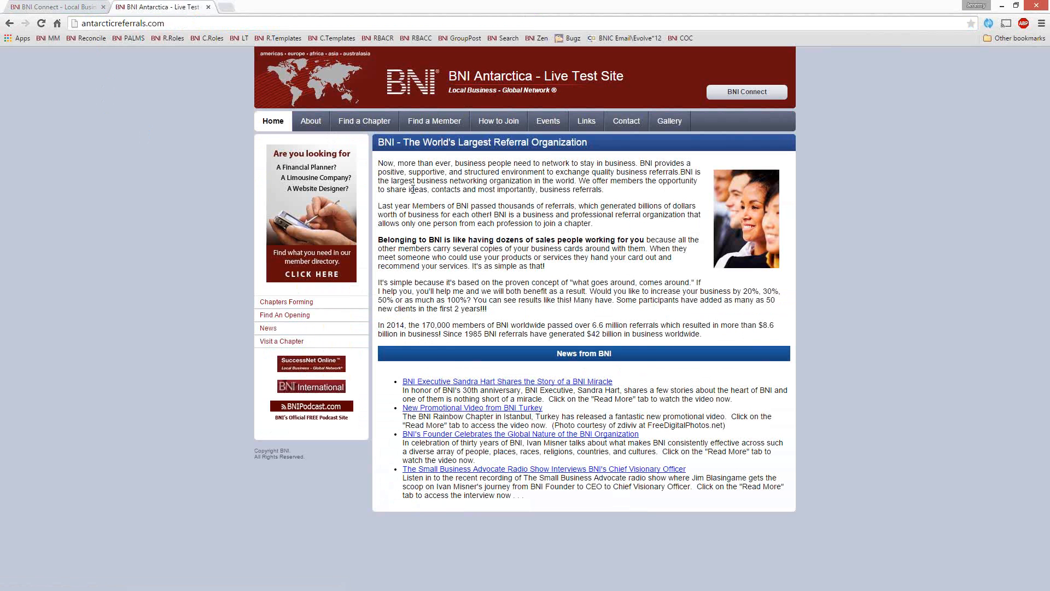
Step: Find the BNI - Brrrr chapter in the regional chapter list and review its meeting details and members
left_click(379, 125)
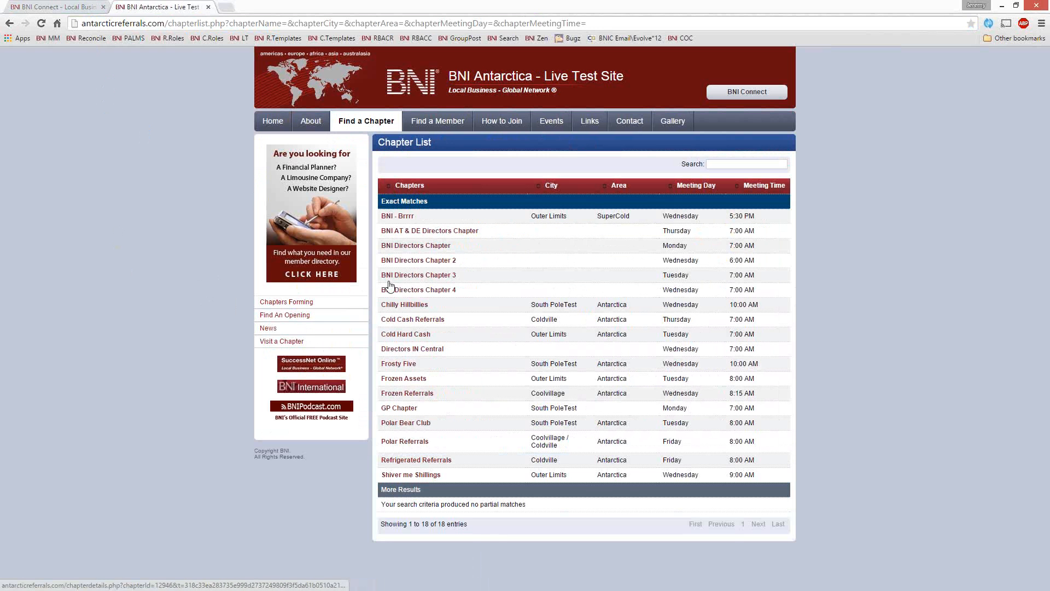
left_click(397, 217)
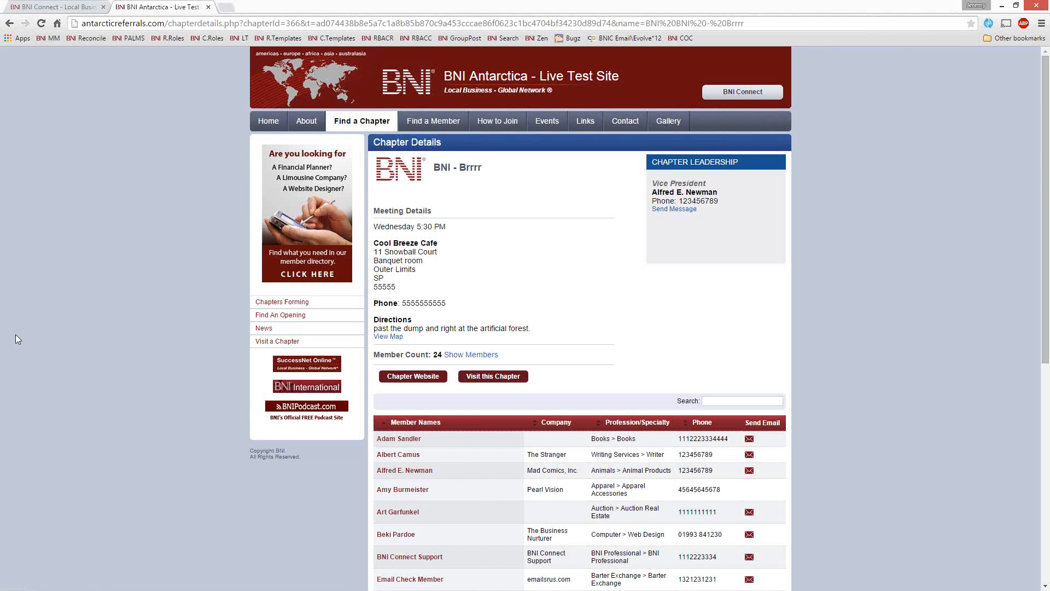
scroll(53, 340, "down", 5)
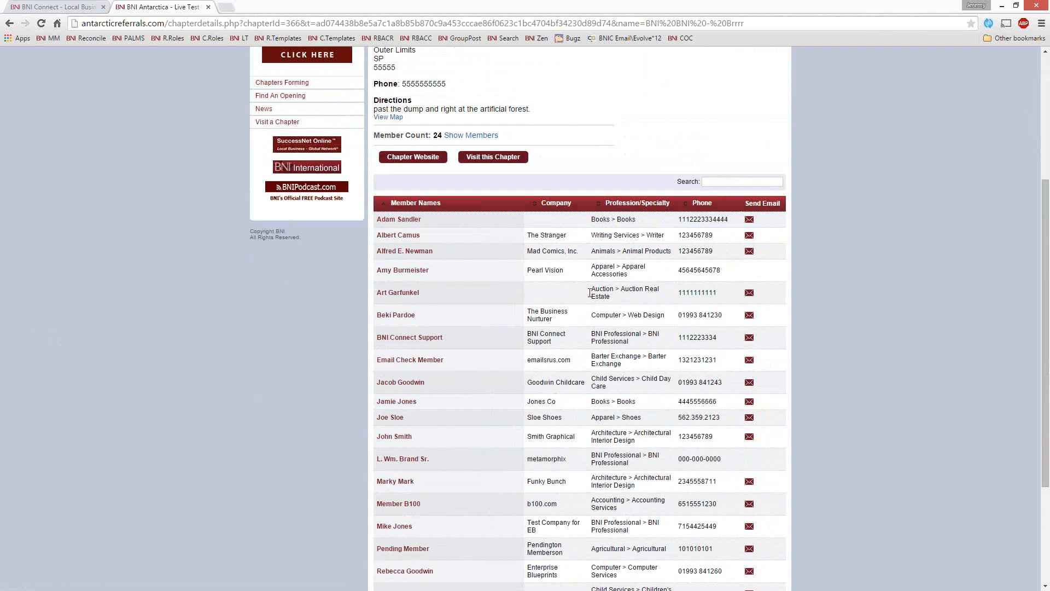
scroll(598, 355, "down", 3)
scroll(558, 350, "up", 7)
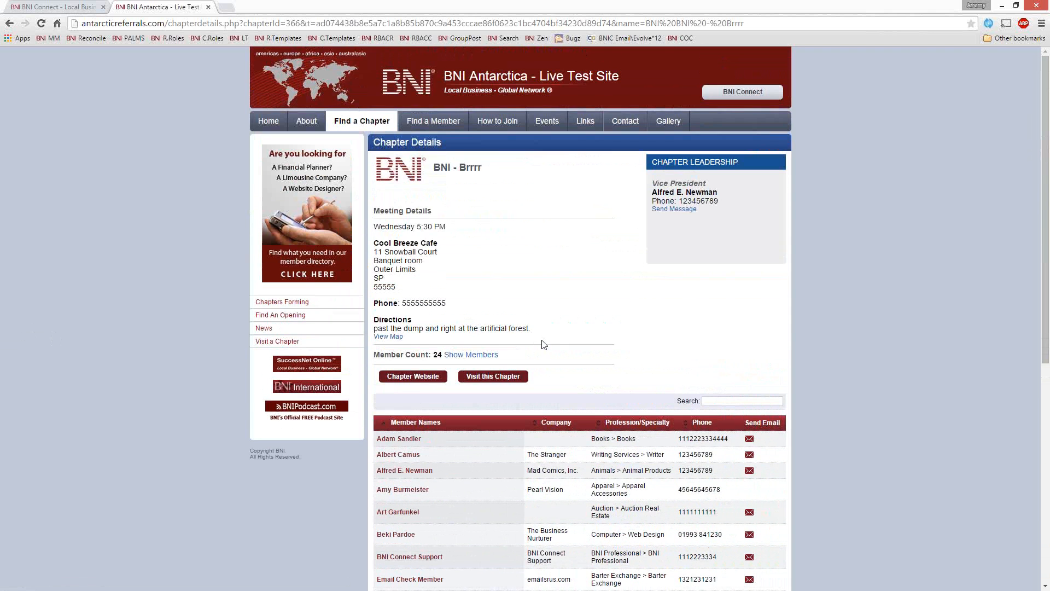
Step: Open the BNI - Brrrr chapter website and highlight the introductory text and the amount passed in the past 12 months
left_click(405, 380)
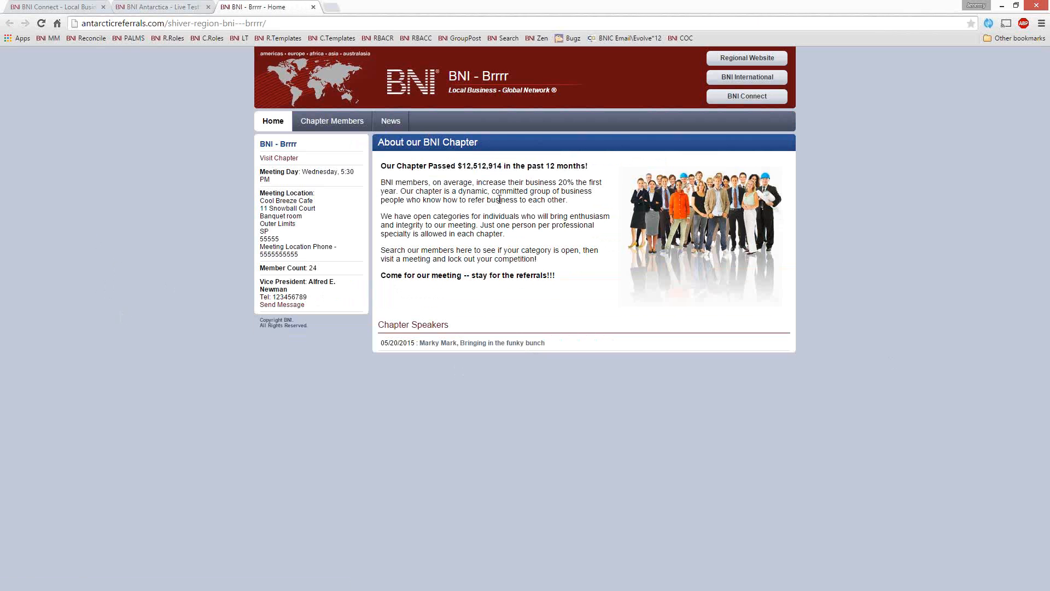
left_click_drag(382, 182, 469, 247)
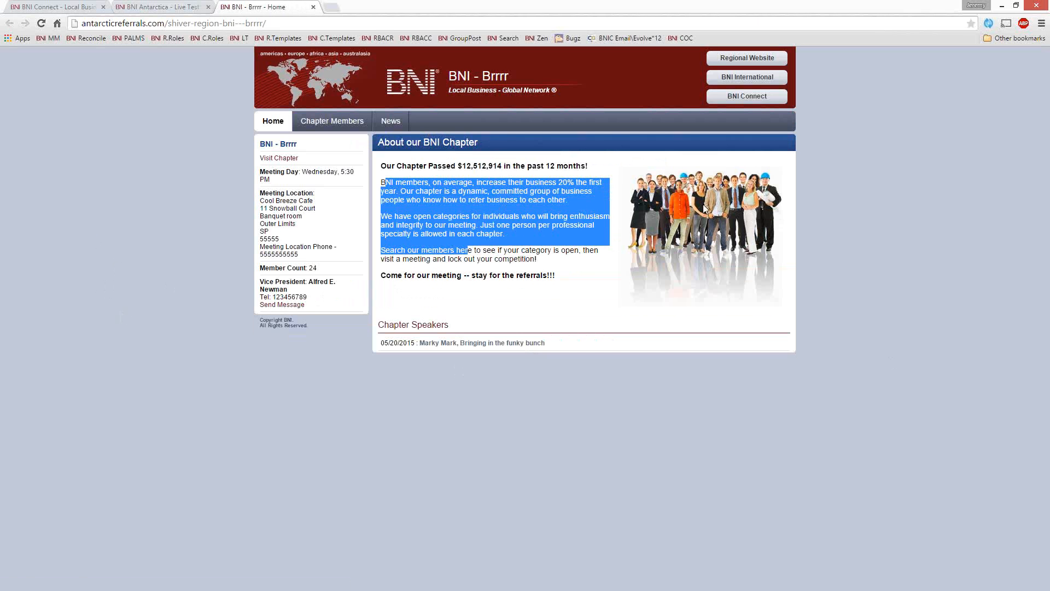
left_click(579, 287)
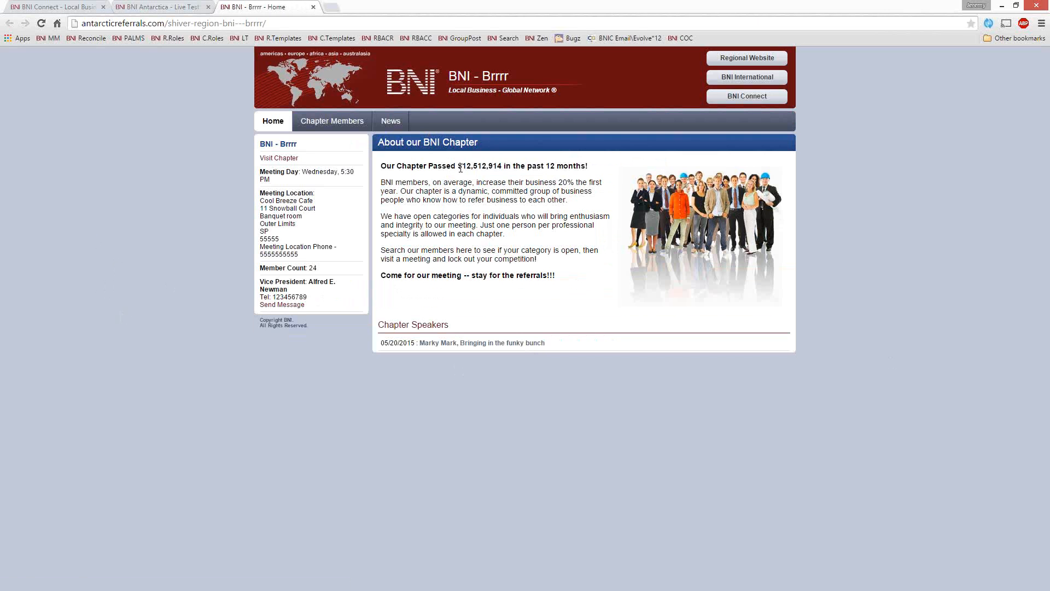
left_click_drag(459, 166, 506, 166)
Step: Highlight the chapter's meeting location, the vice president's contact details and the Chapter Speakers heading
left_click_drag(265, 172, 329, 247)
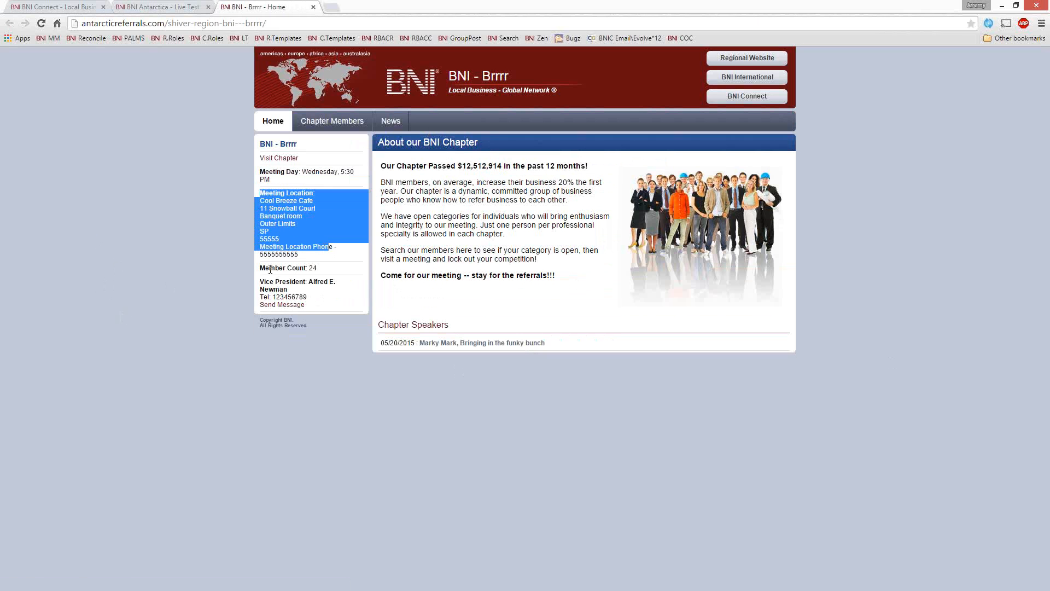
left_click_drag(270, 270, 322, 307)
left_click(289, 293)
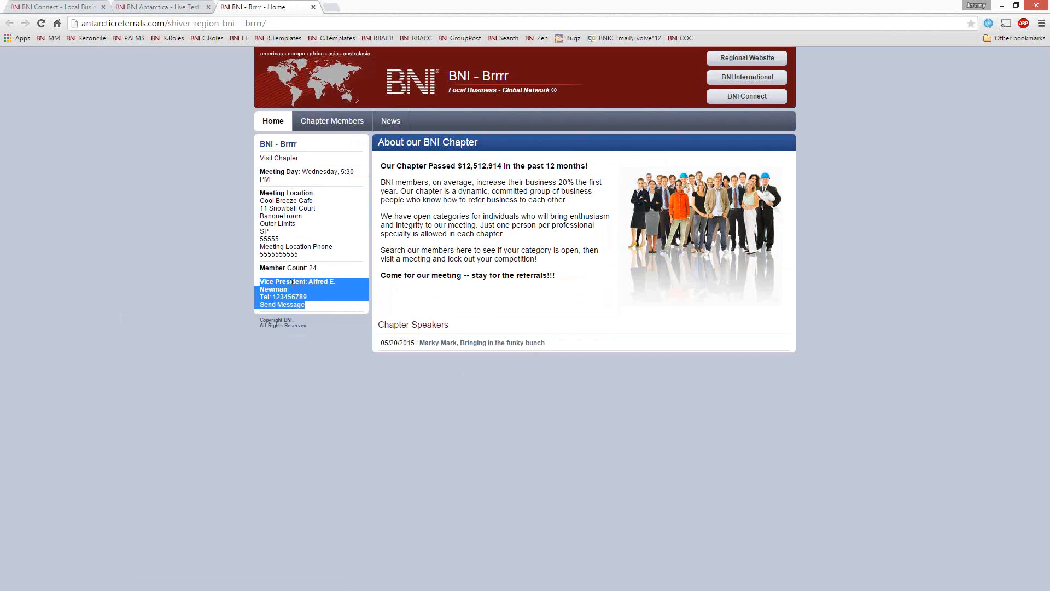
left_click(264, 287)
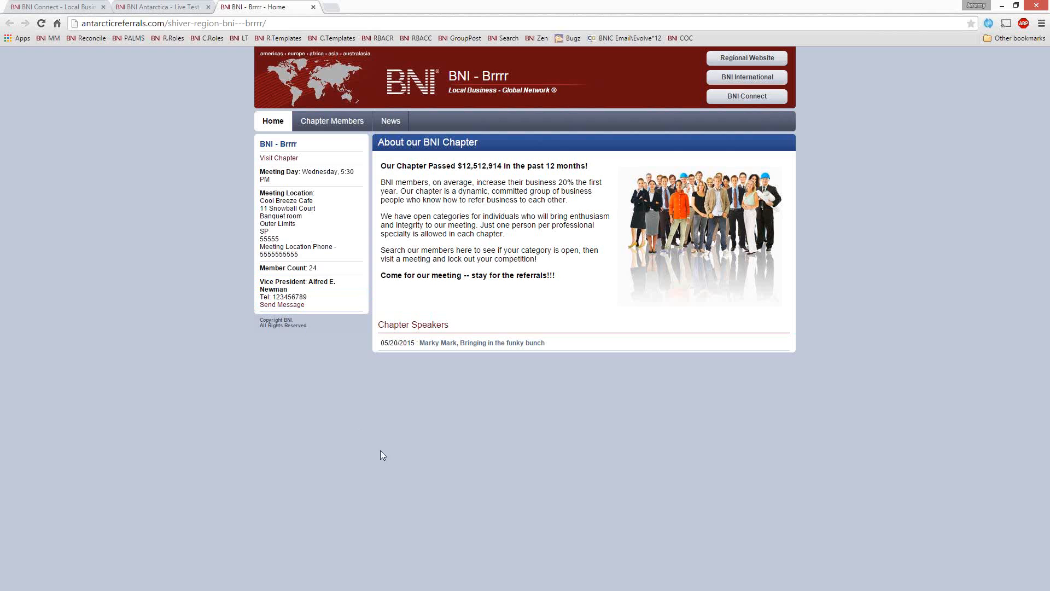
left_click_drag(389, 323, 452, 328)
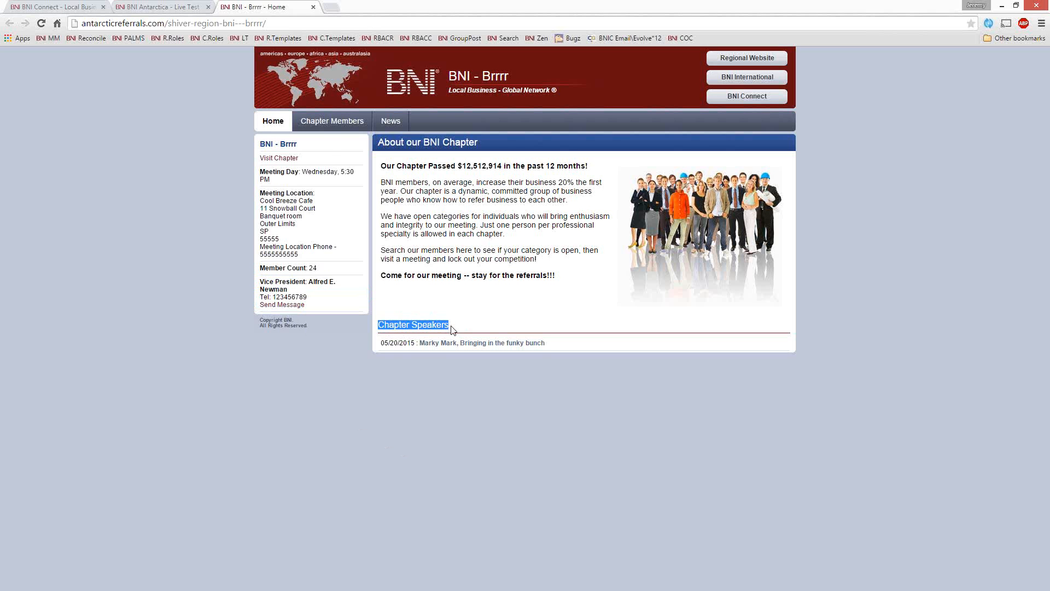
left_click(399, 333)
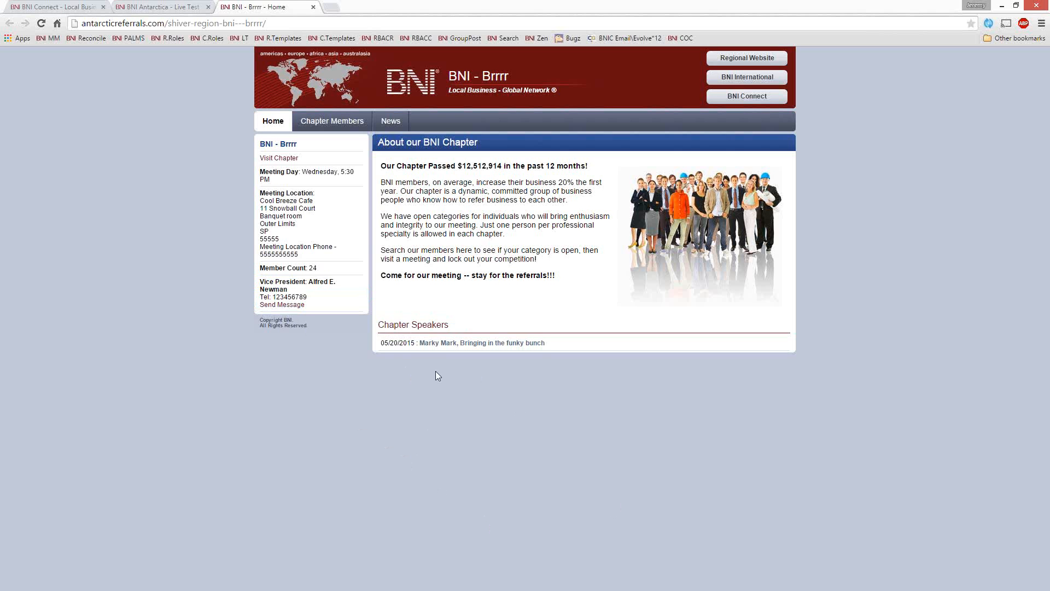
Step: Open the Chapter Members list and view the details of the Mad Comics, Inc. member
left_click(332, 120)
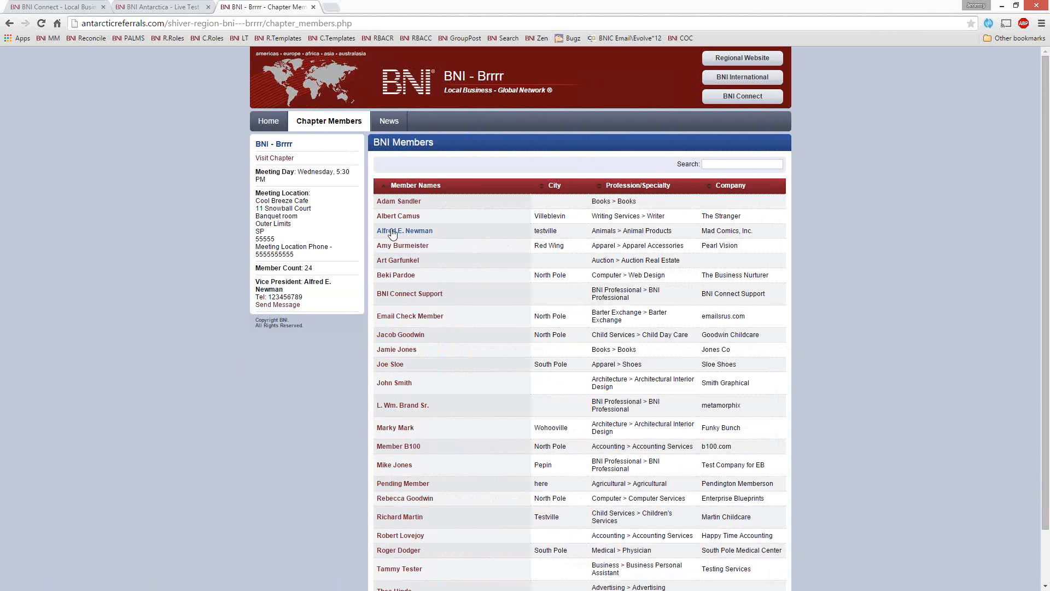
scroll(552, 316, "down", 2)
scroll(551, 320, "up", 2)
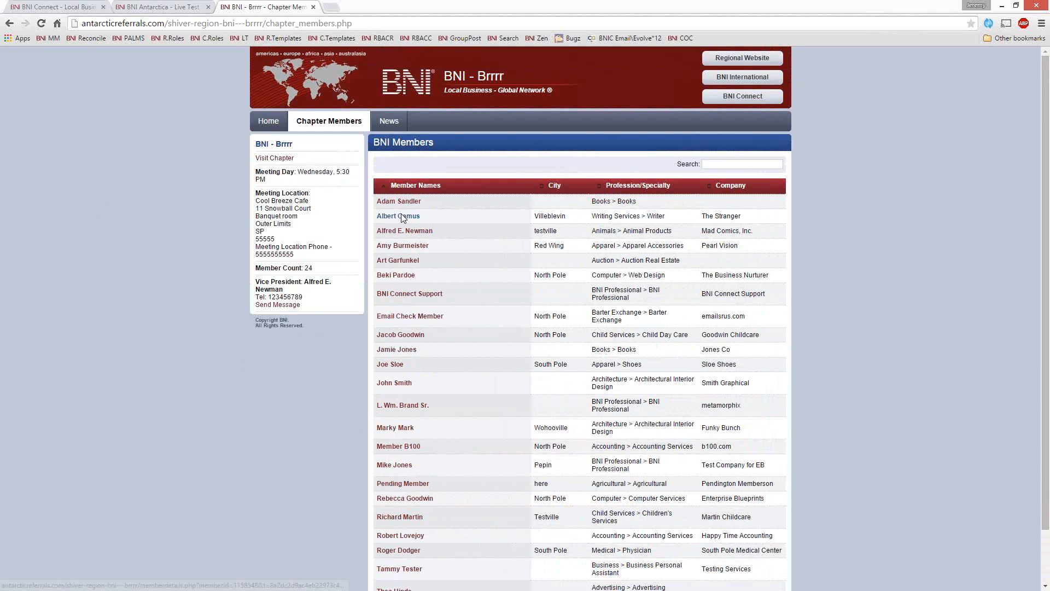
left_click(403, 231)
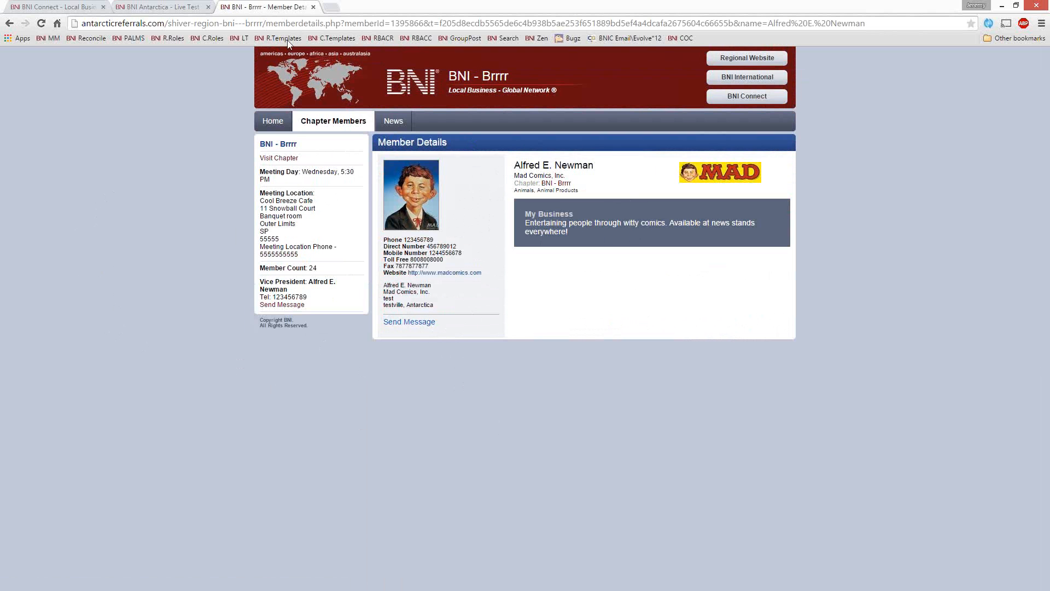
Step: Leave the member details and open the chapter website's News page
left_click(10, 24)
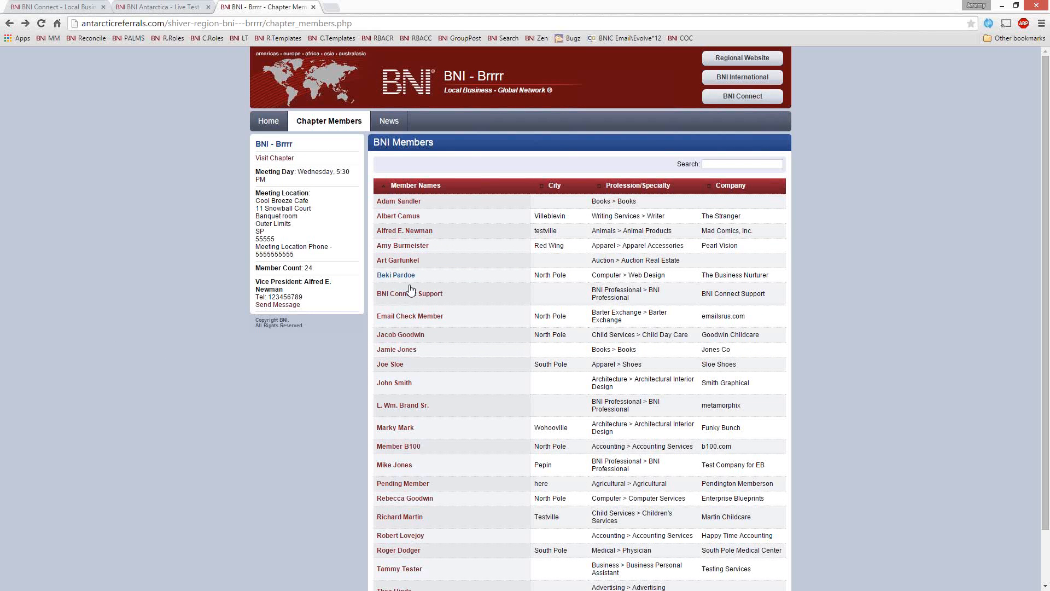
left_click(390, 127)
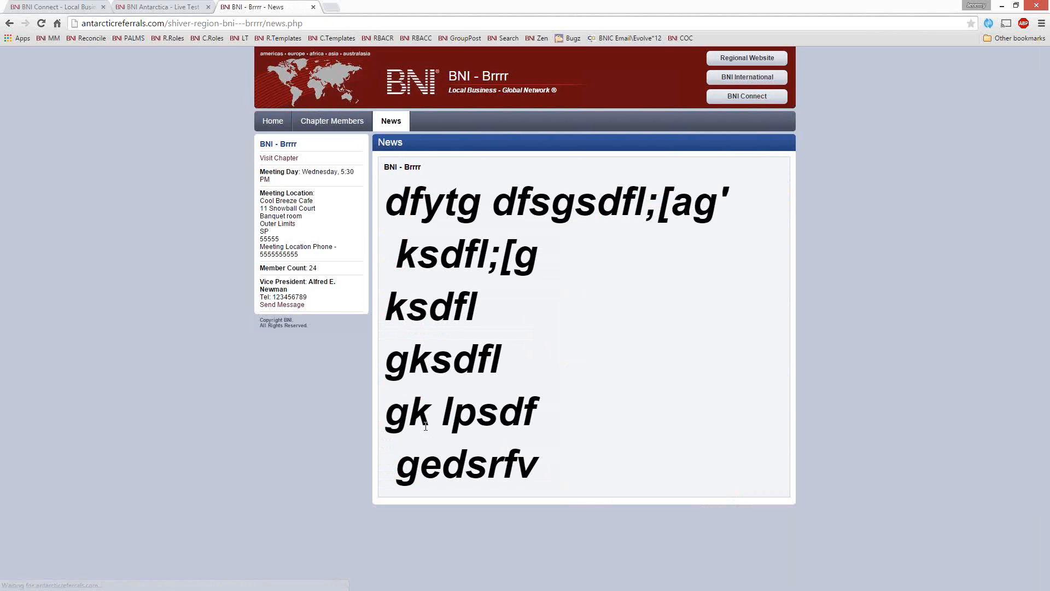
Step: View the chapter's visitor registration form, close it, and return to the chapter website's Home page
left_click(275, 159)
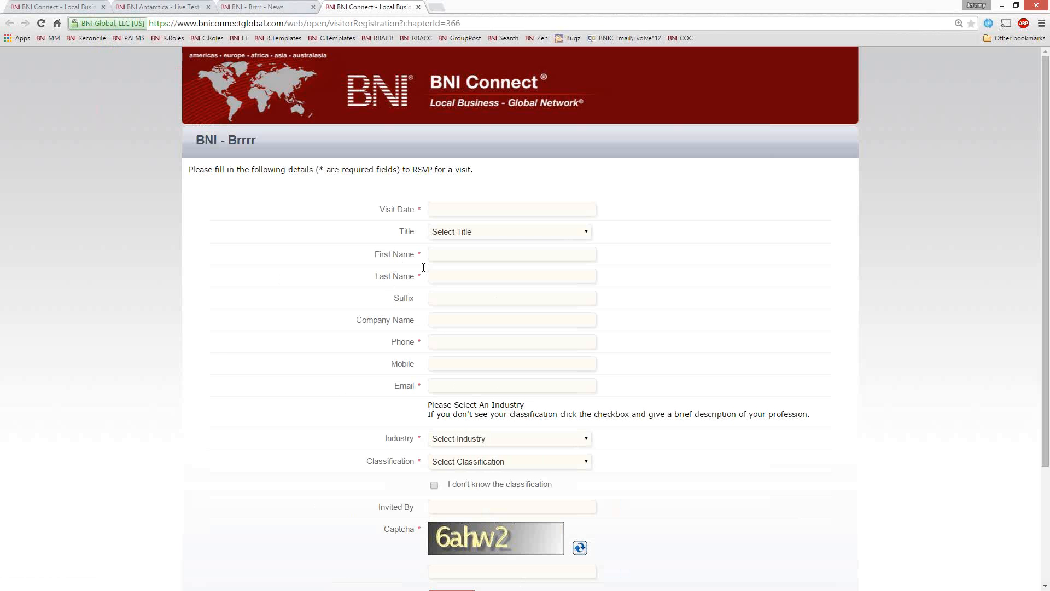
left_click(416, 7)
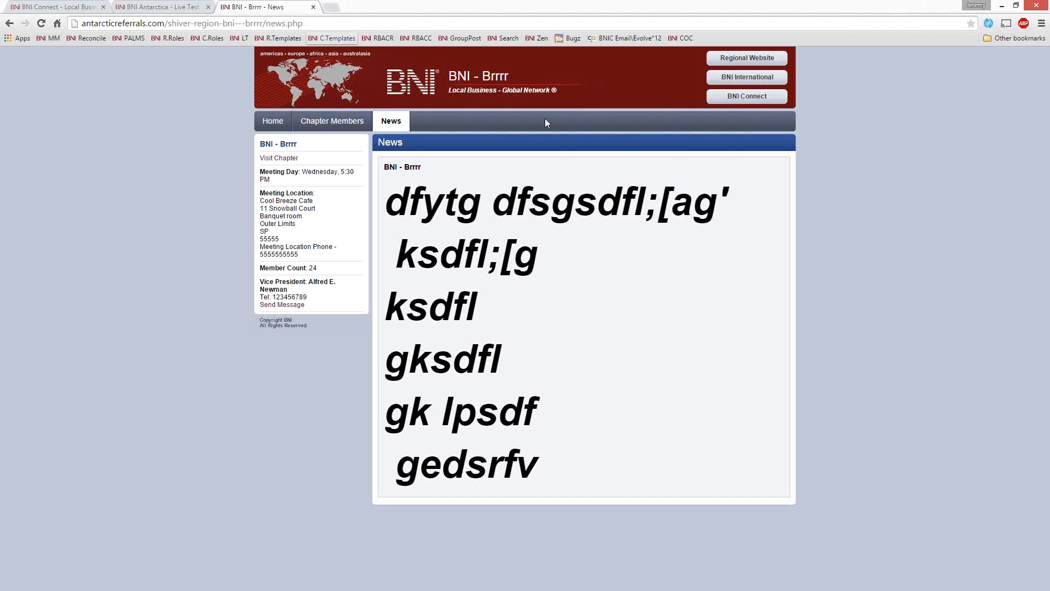
left_click(282, 122)
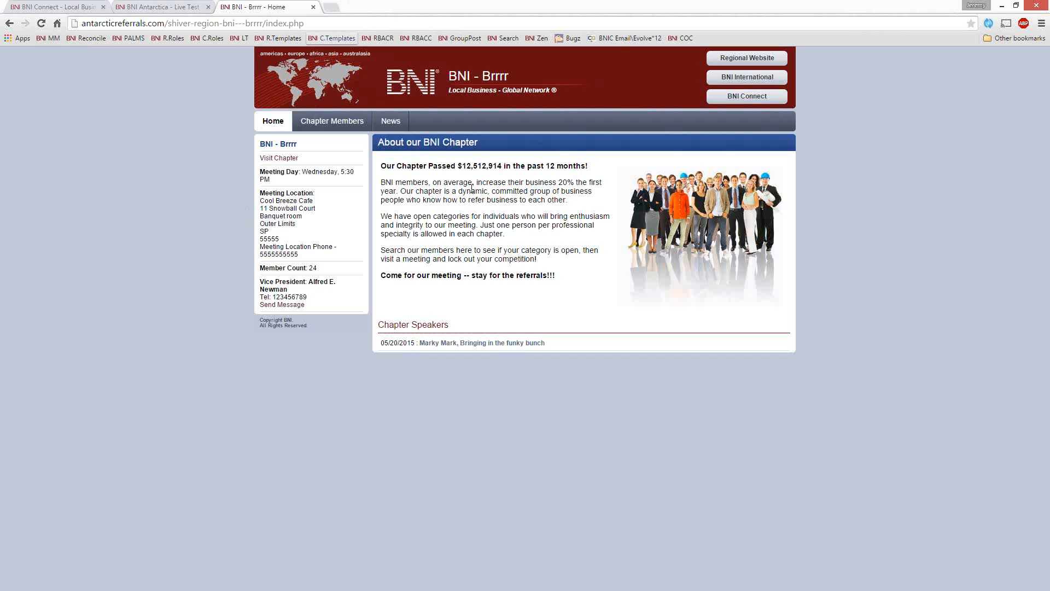
Step: Search the web for "bni rugby" and open the Business Networking in Rugby - BNI Warwickshire result
left_click(341, 22)
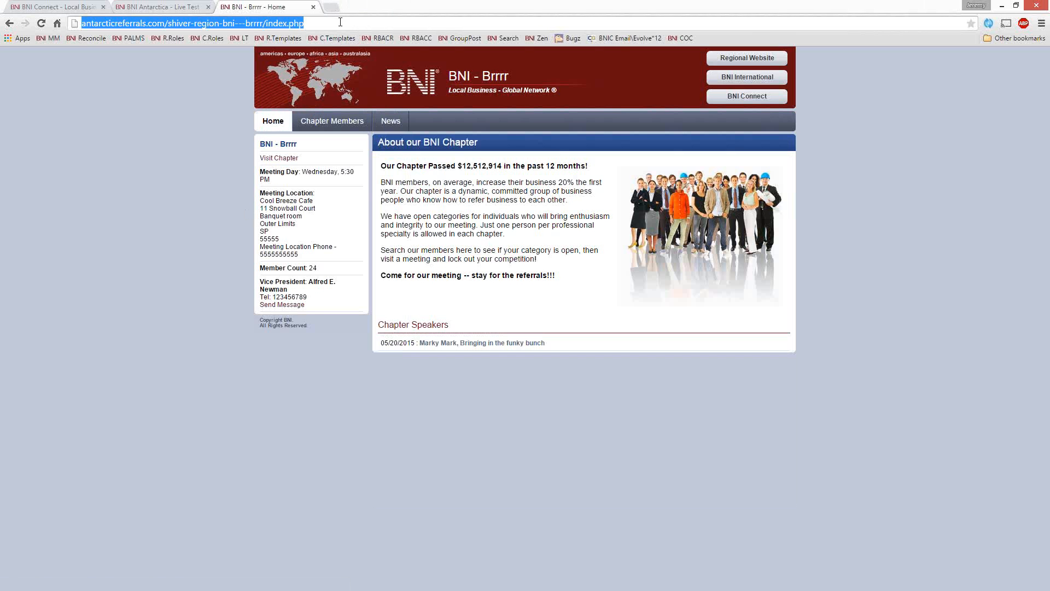
type("bni")
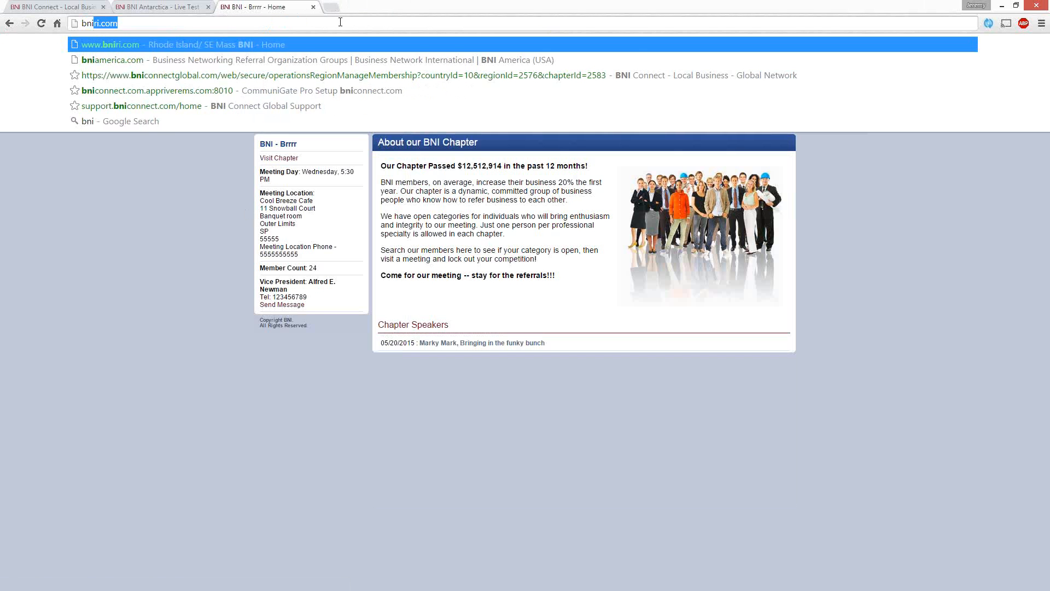
type(" rugby")
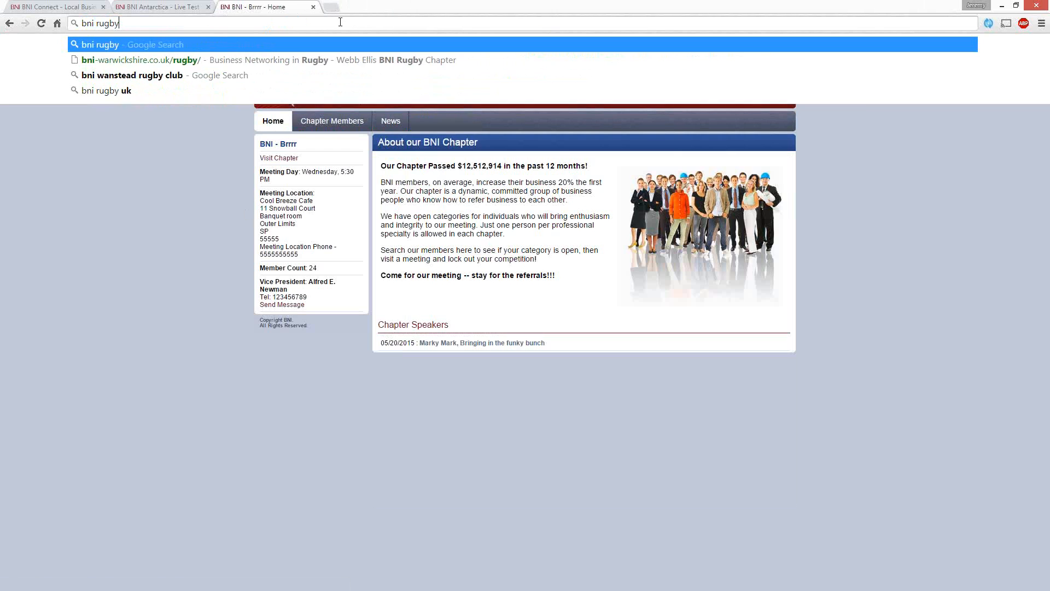
key("Return")
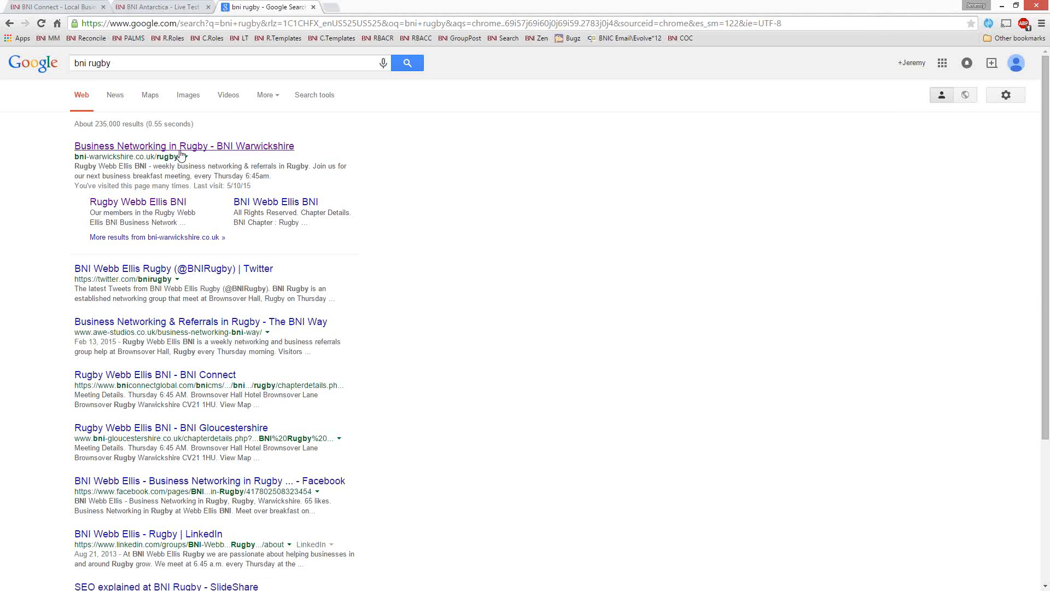
left_click(181, 147)
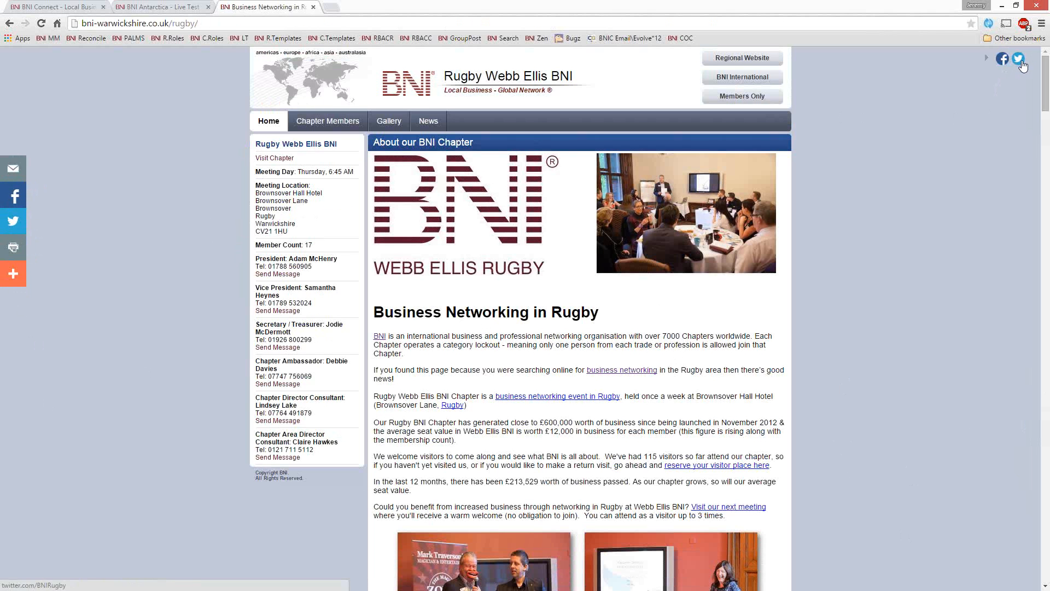
Step: Examine the Rugby Webb Ellis BNI home page, from the chapter introduction through the videos and member testimonials to the Find us map
scroll(836, 270, "down", 1)
scroll(836, 270, "down", 1)
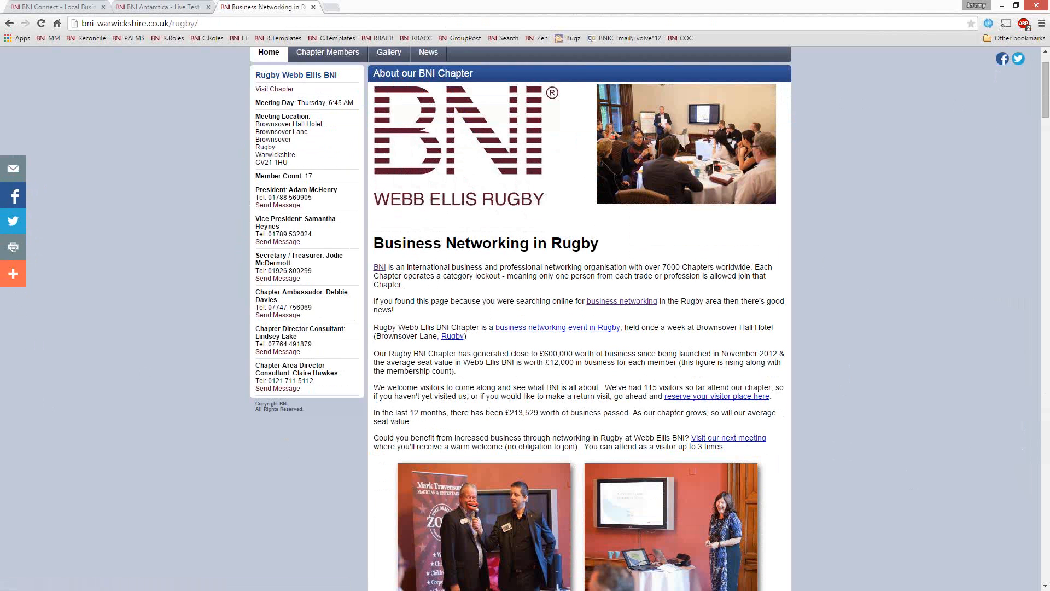
scroll(298, 368, "up", 1)
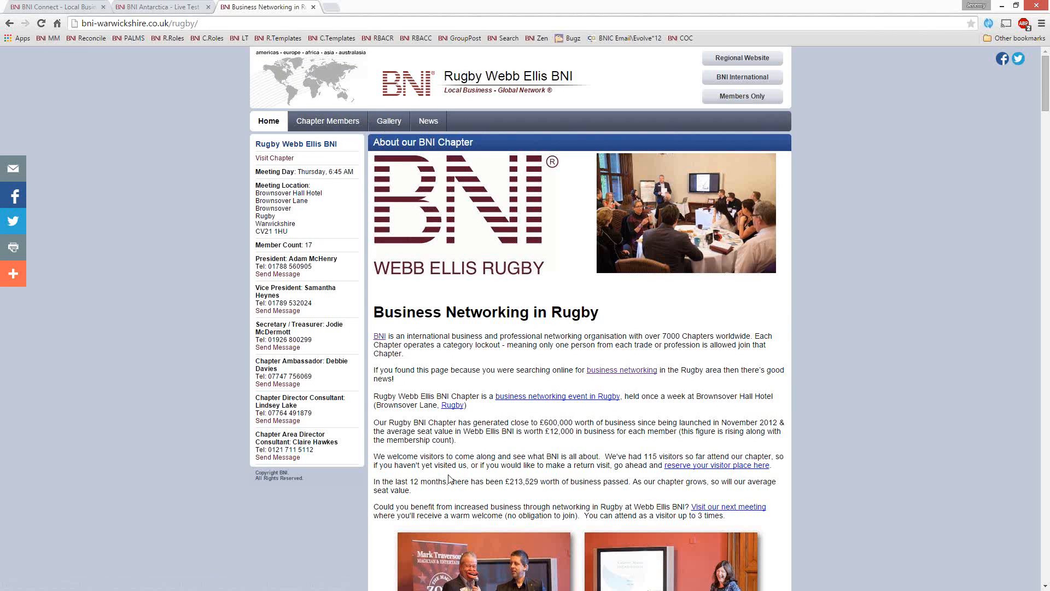
scroll(774, 376, "down", 1)
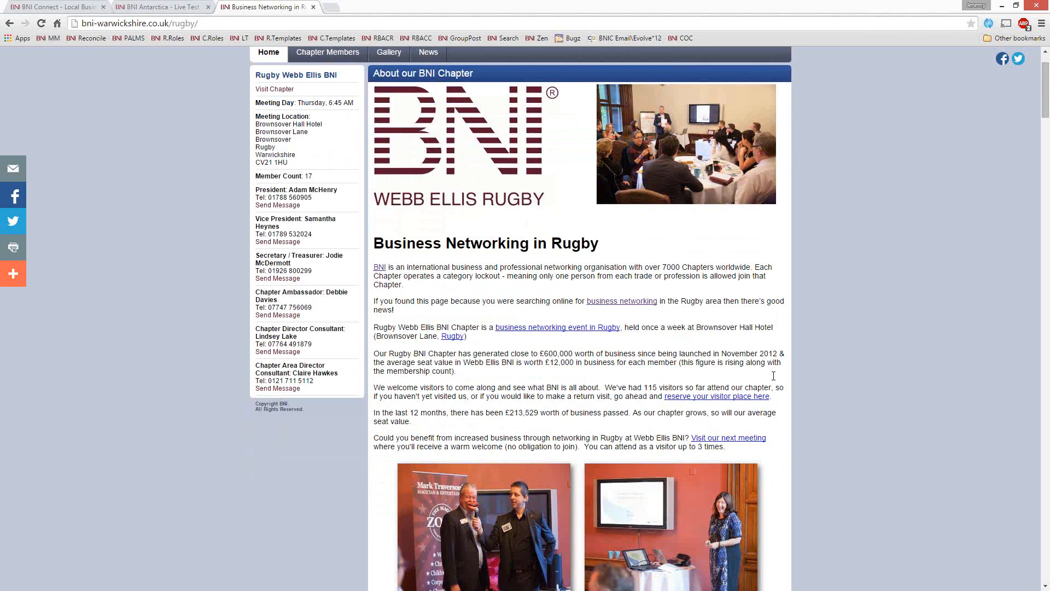
scroll(824, 348, "down", 3)
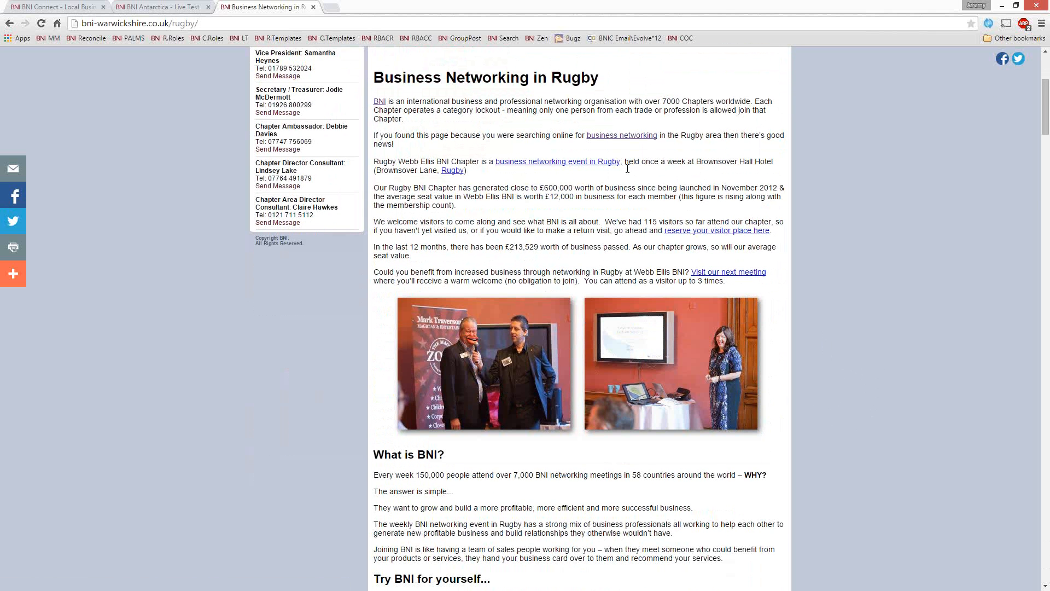
scroll(847, 353, "down", 3)
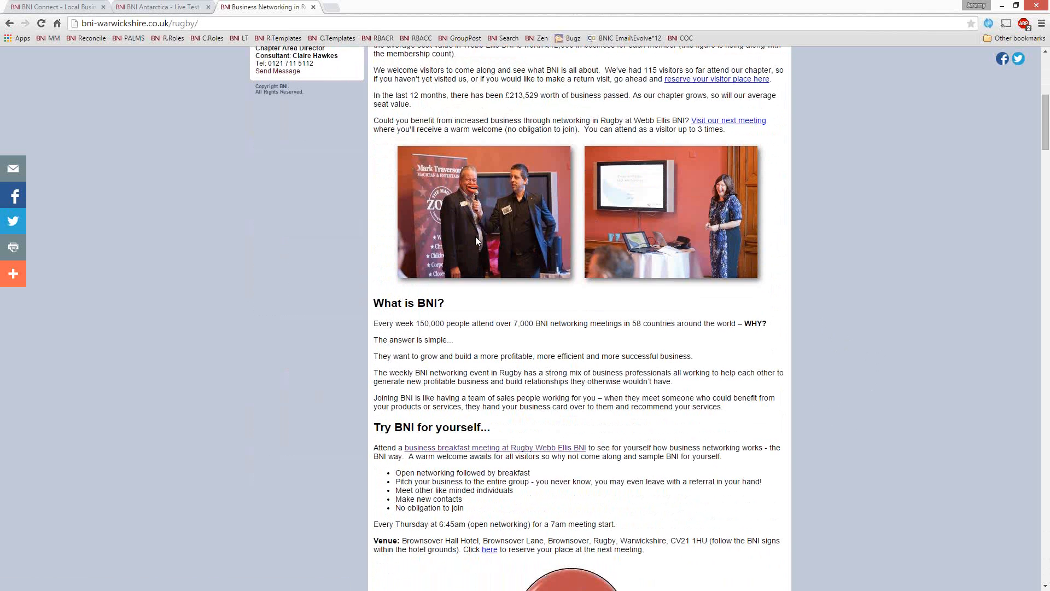
scroll(797, 357, "down", 8)
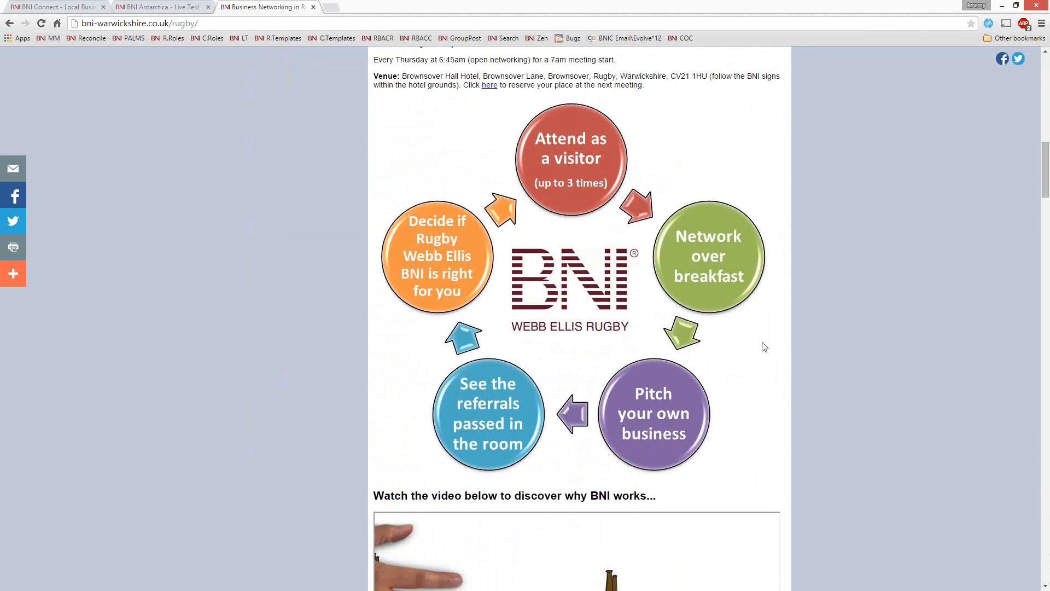
scroll(764, 347, "down", 7)
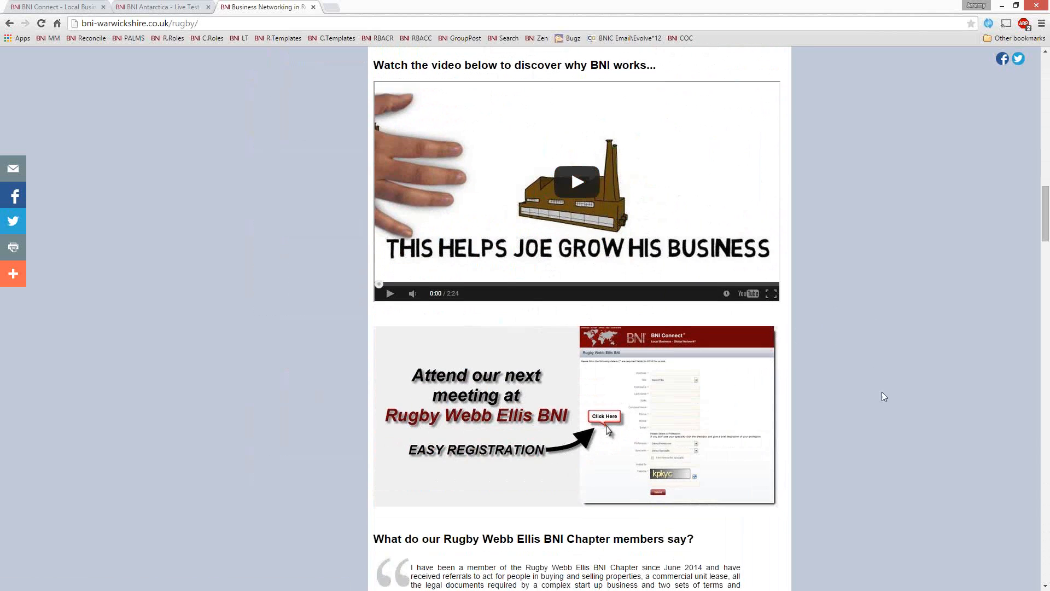
scroll(882, 393, "down", 5)
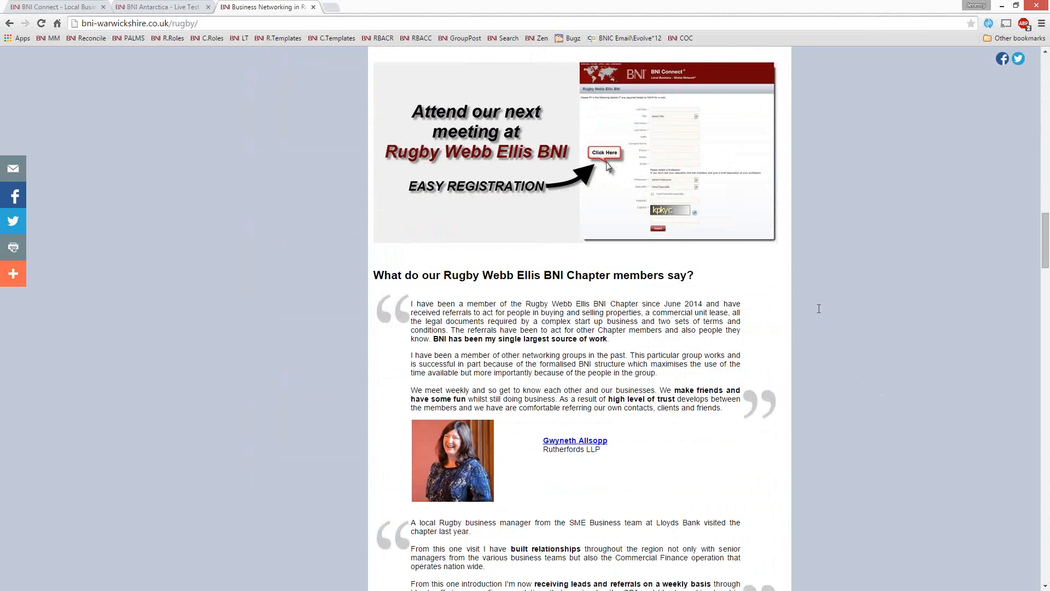
scroll(819, 309, "down", 9)
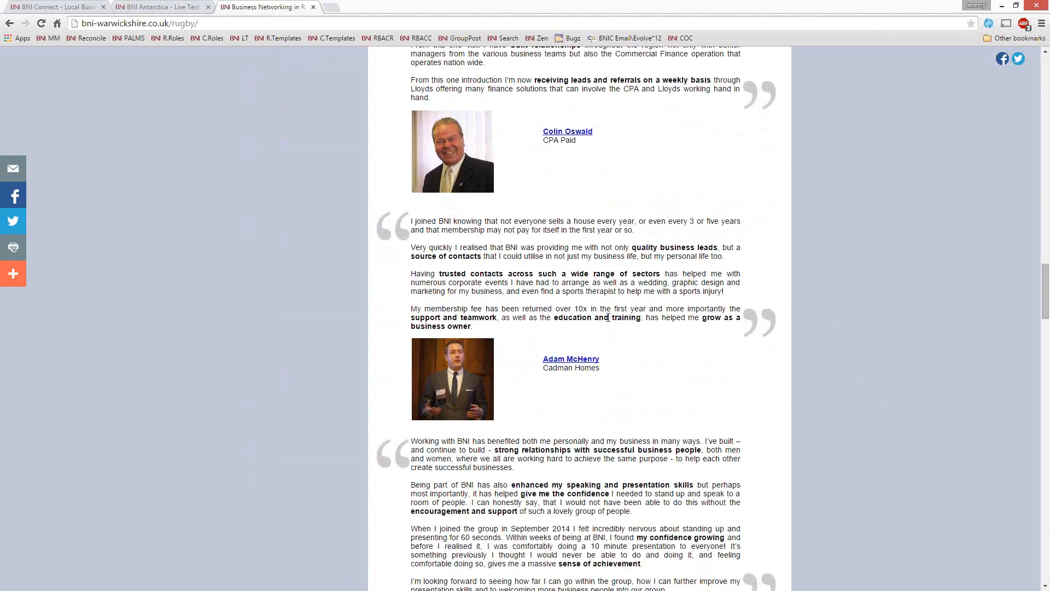
scroll(608, 318, "down", 18)
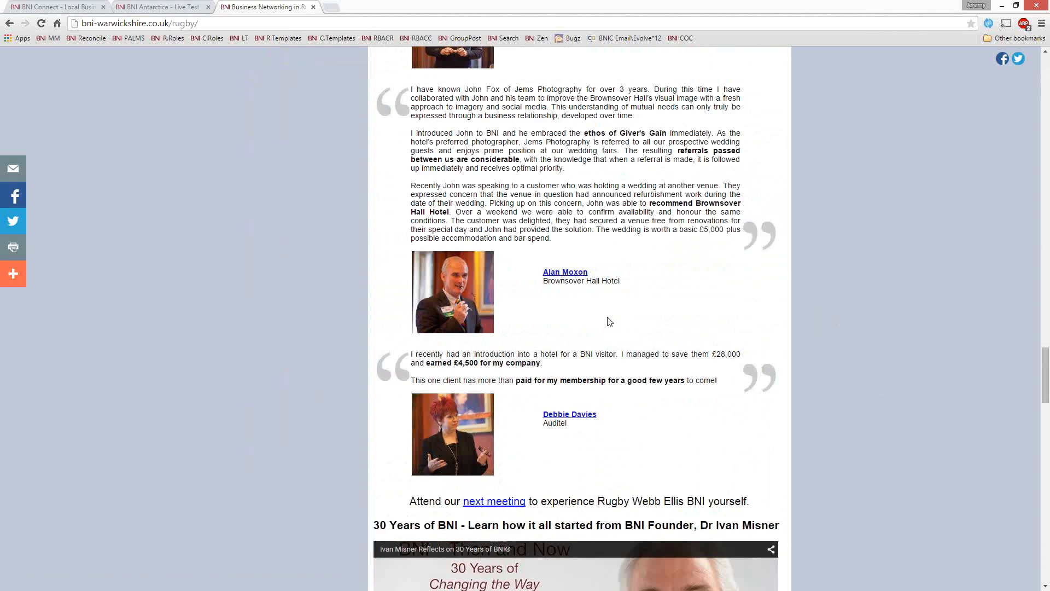
scroll(609, 322, "down", 14)
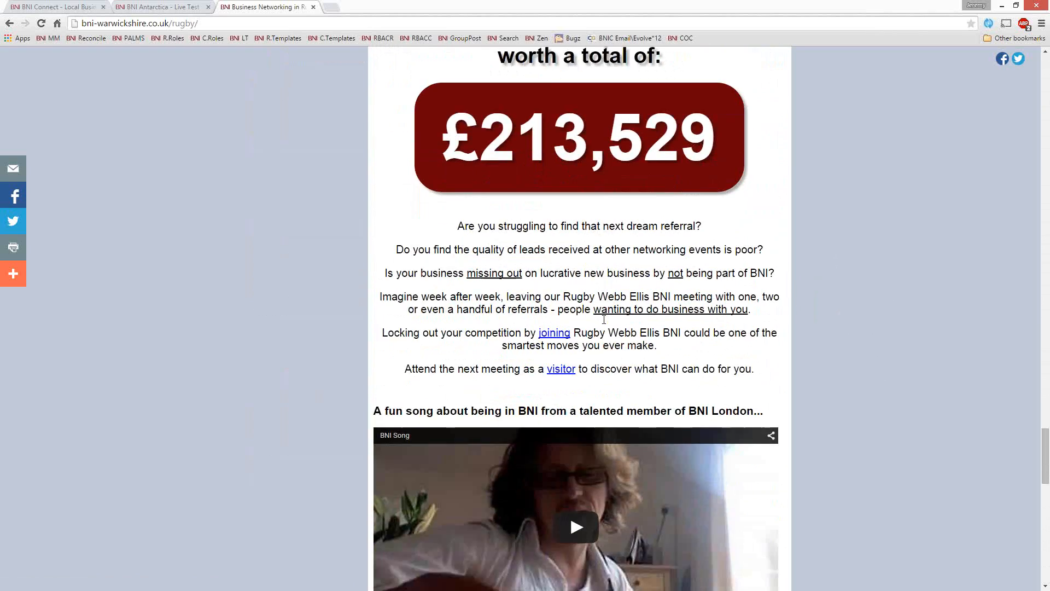
scroll(604, 320, "down", 20)
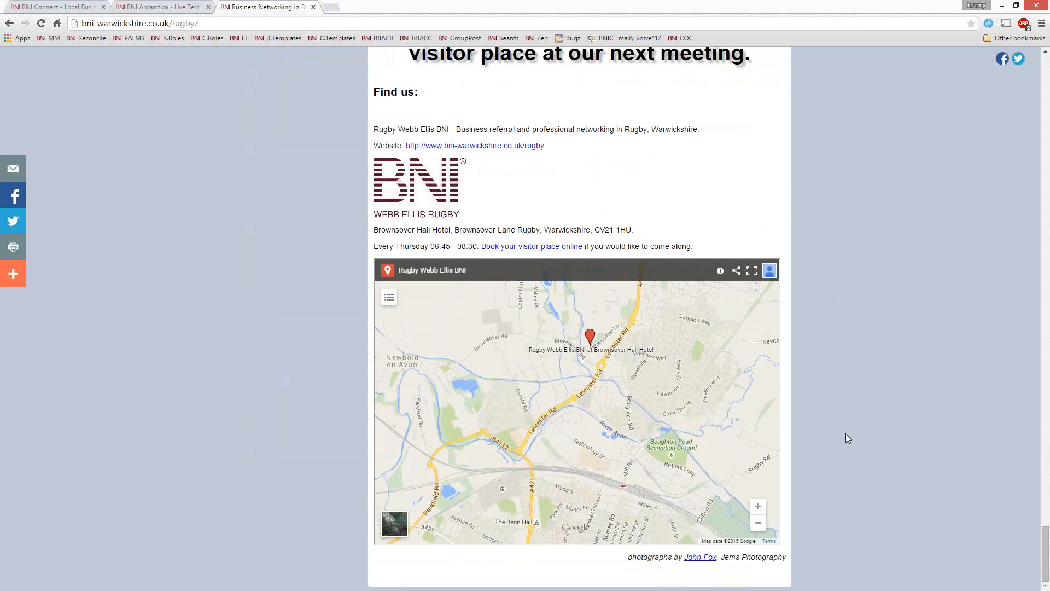
scroll(616, 449, "up", 3)
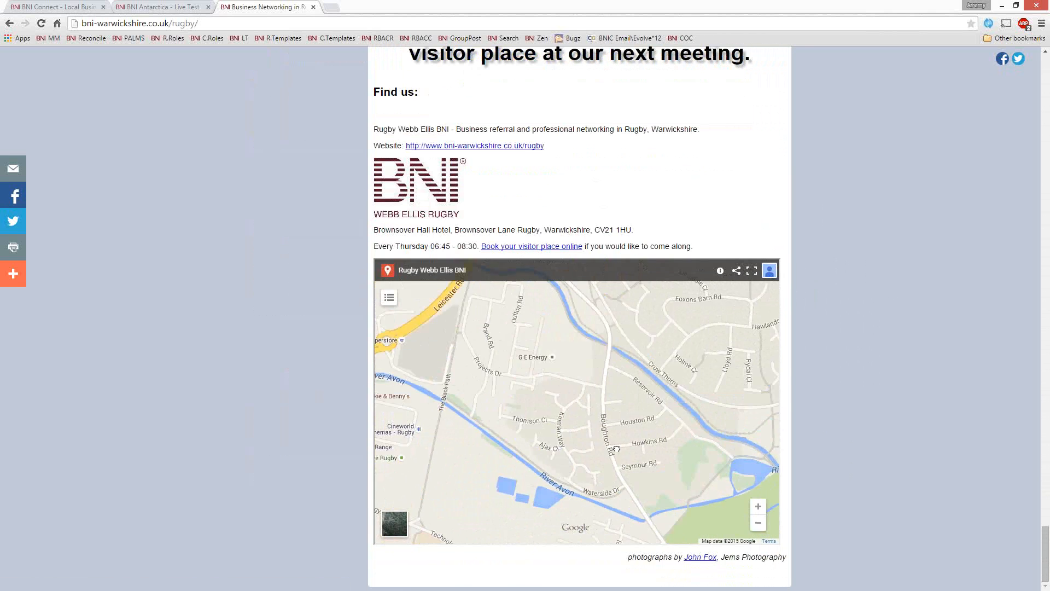
left_click_drag(616, 449, 696, 535)
scroll(874, 392, "up", 20)
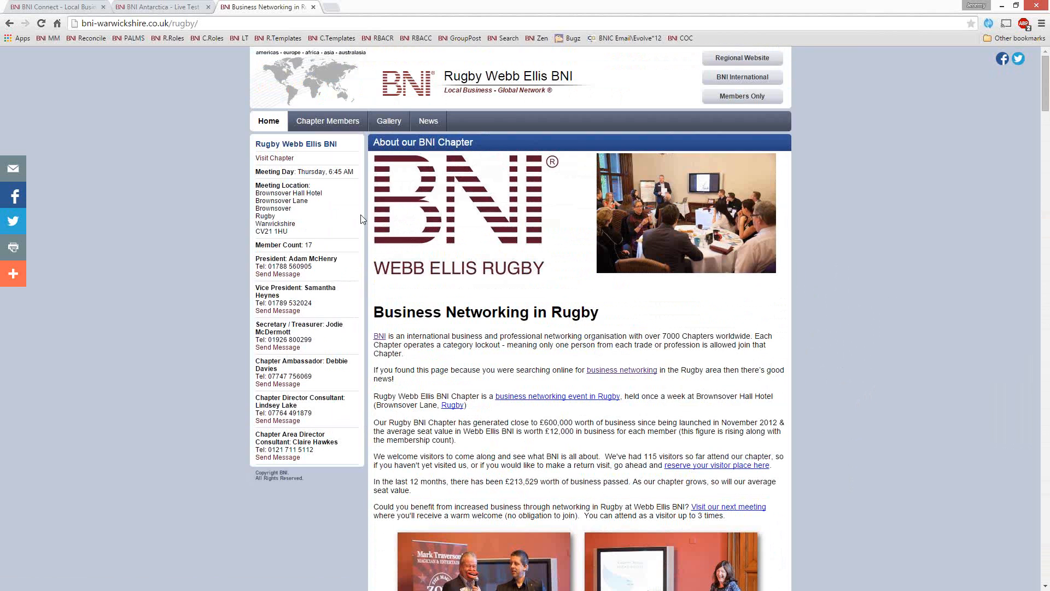
Step: Review the Rugby Webb Ellis BNI Chapter Members list and open the Random album in the picture gallery
left_click(325, 119)
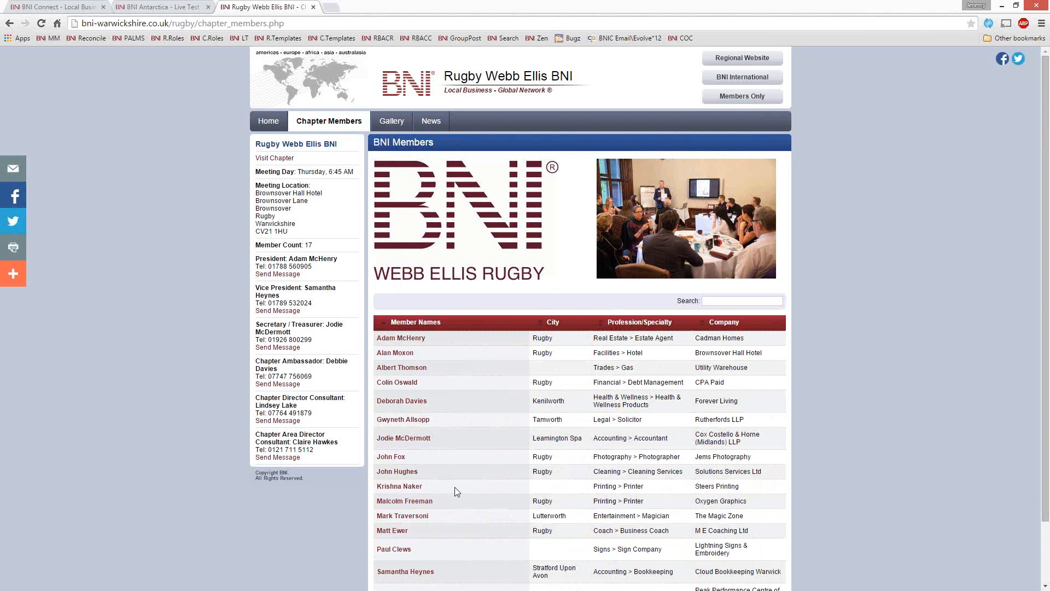
scroll(455, 487, "down", 2)
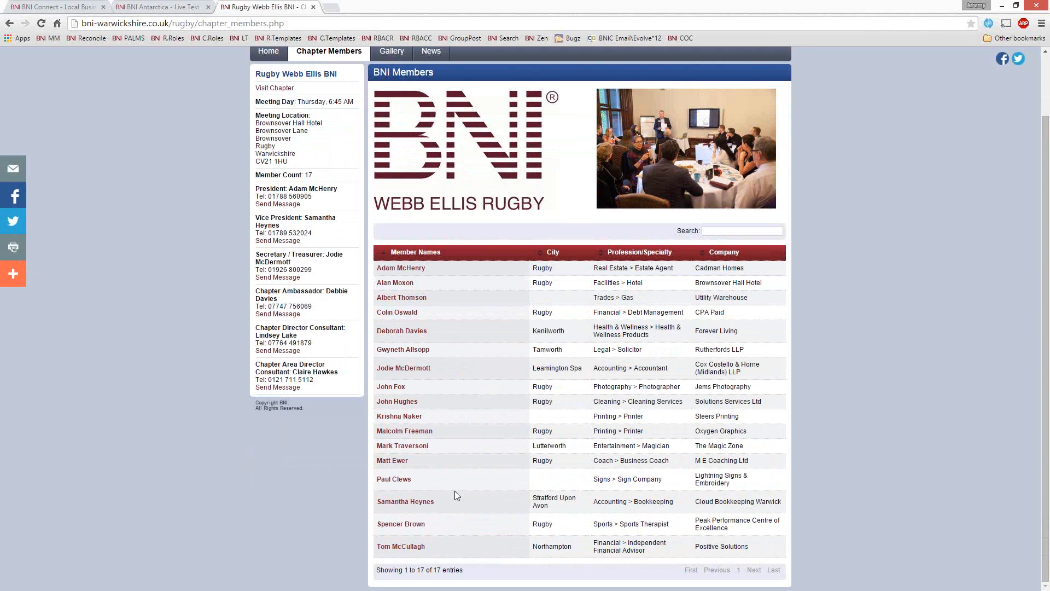
scroll(454, 491, "up", 2)
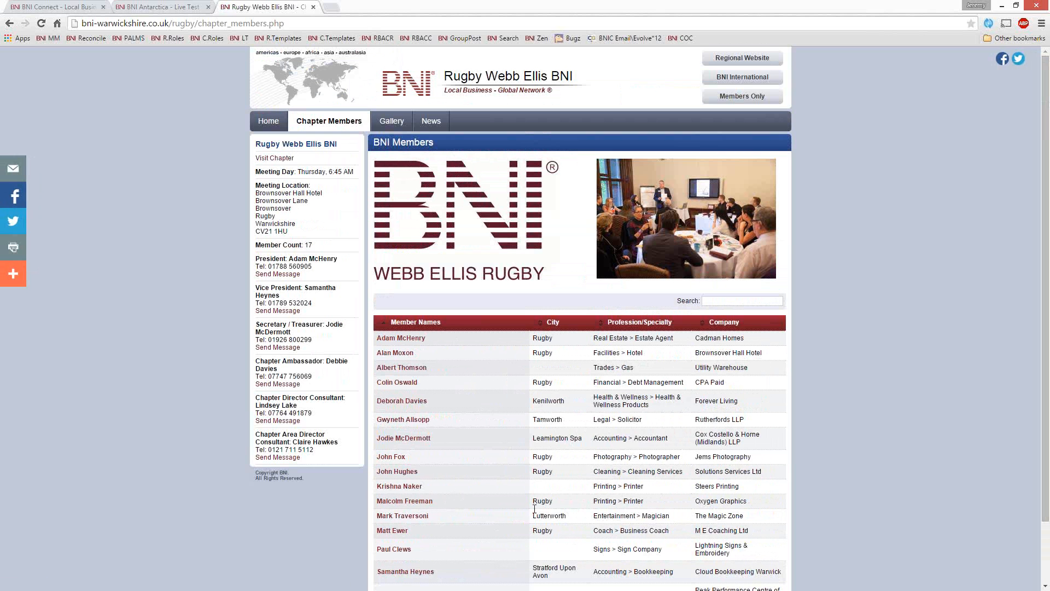
left_click(390, 122)
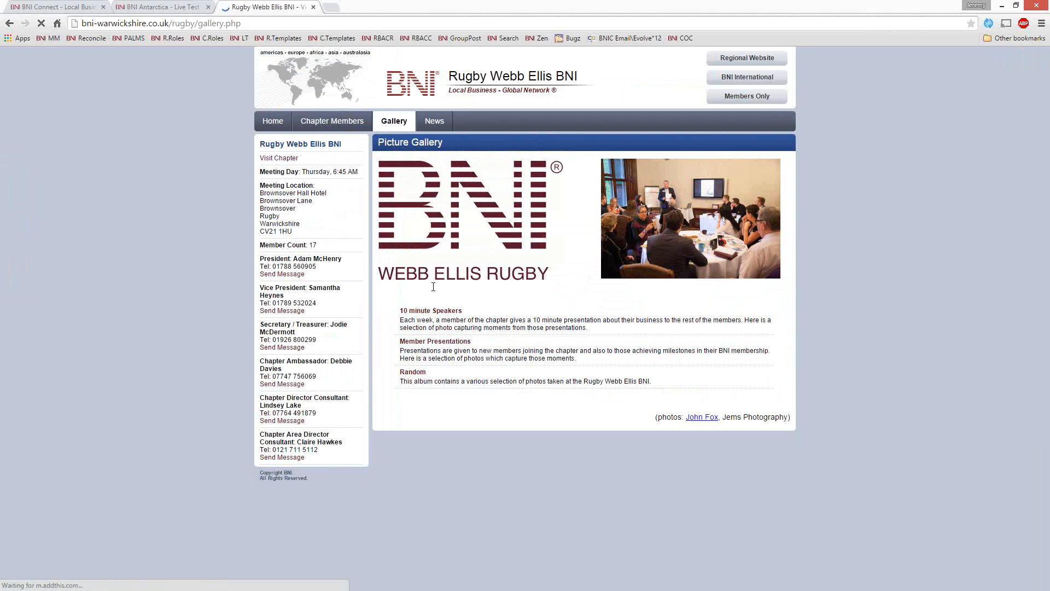
left_click(414, 377)
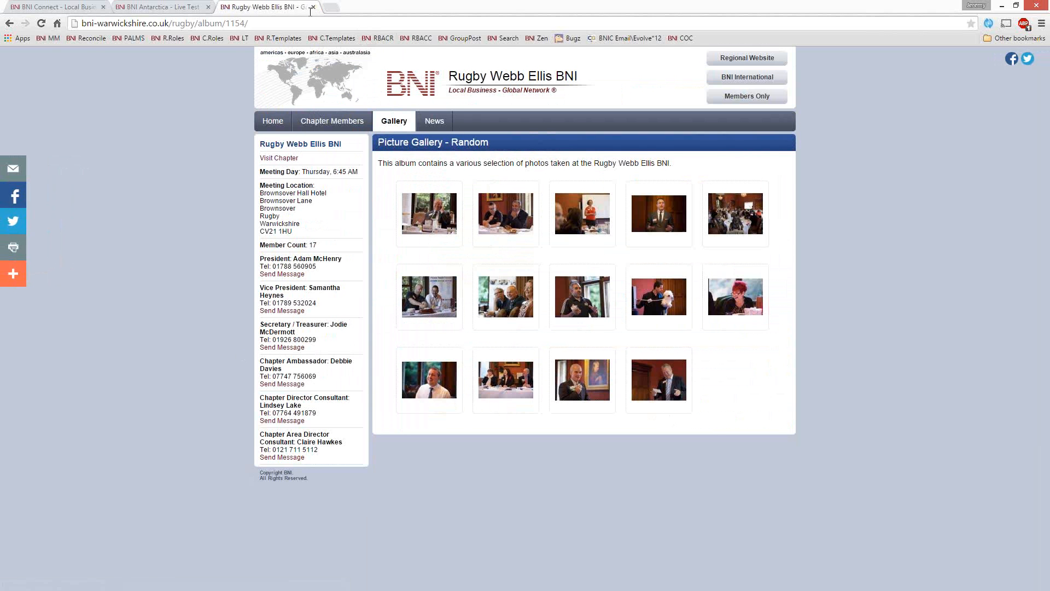
Step: Look up "golden ideas" and open the suggested chapter website bnisanfrancisco.com/golden-ideas/
left_click(296, 22)
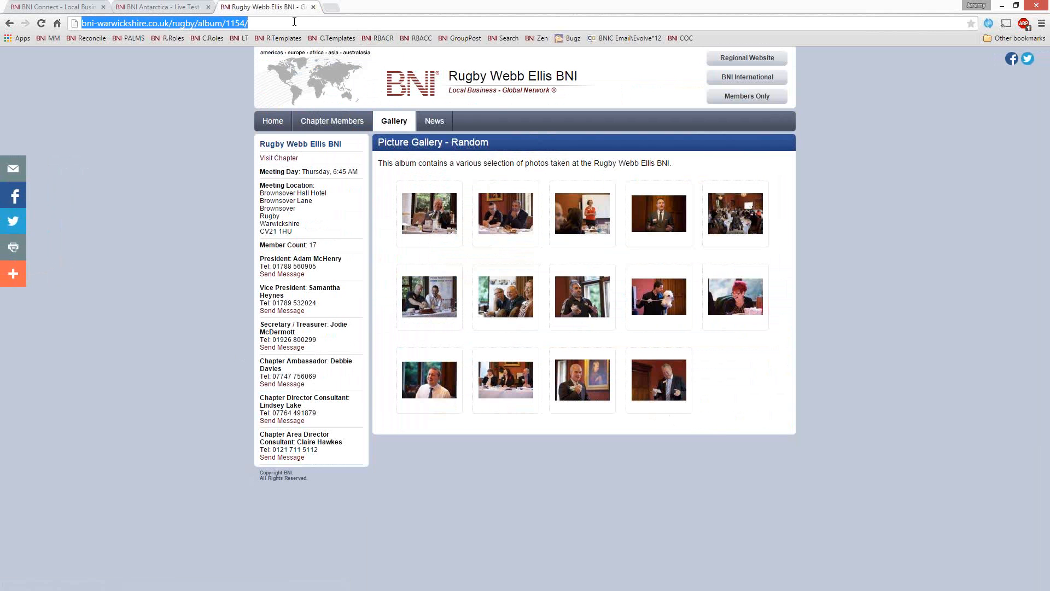
type("golden ")
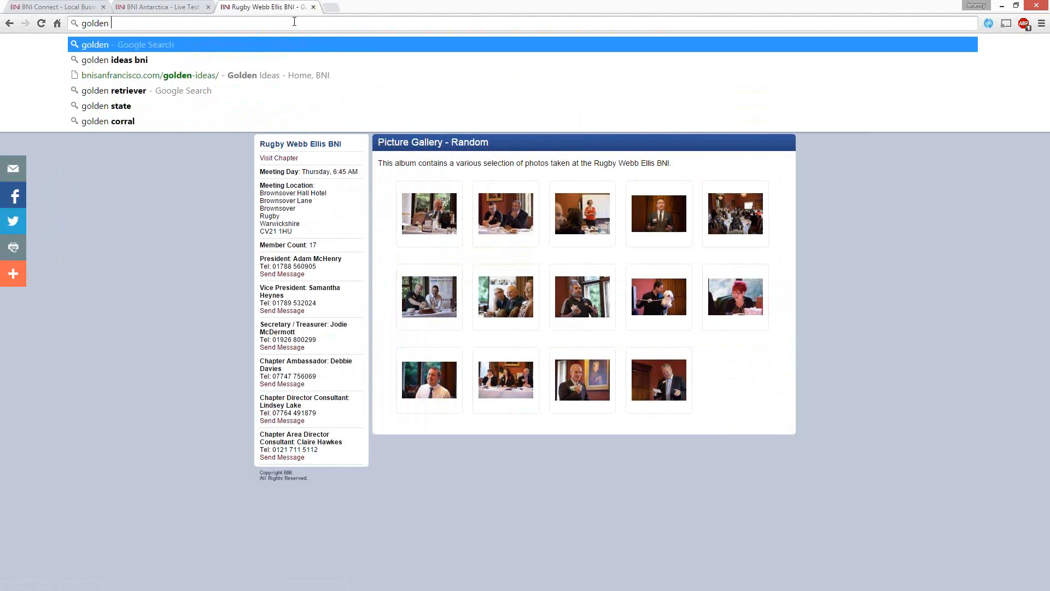
type("ideas")
key("Down")
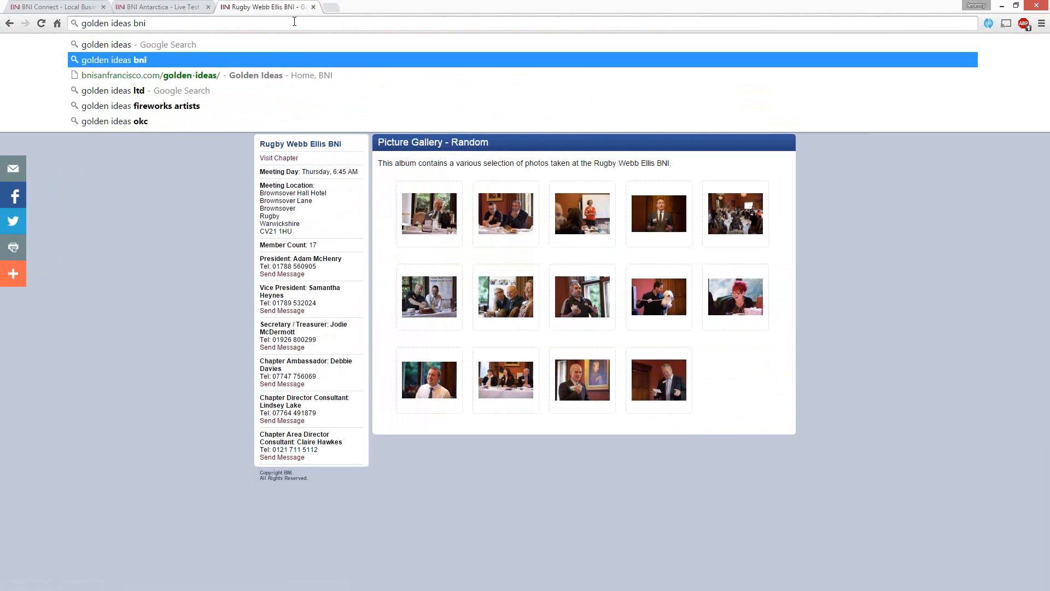
key("Down")
key("Return")
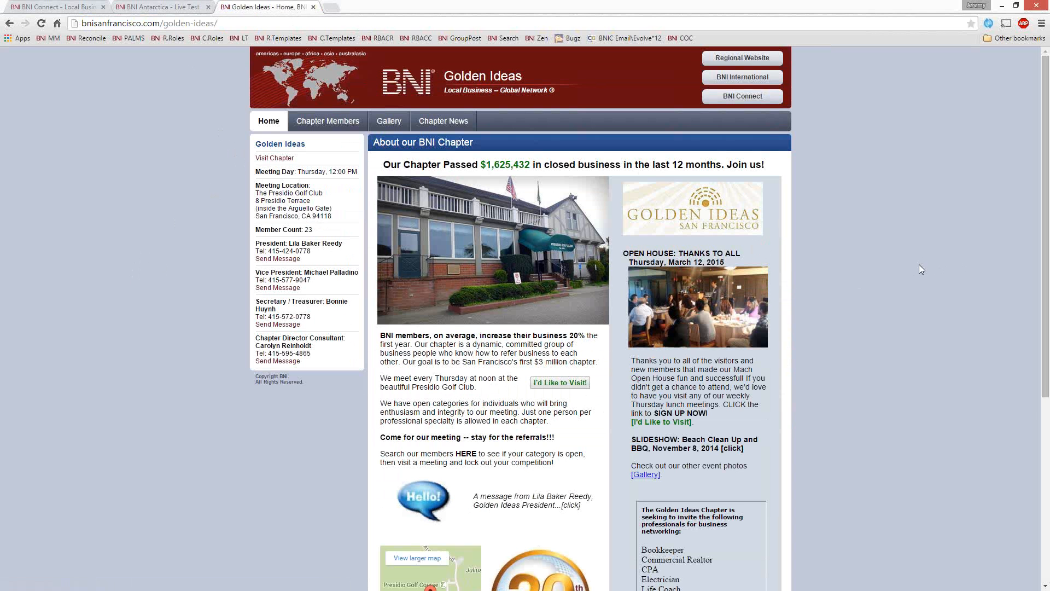
Step: Review the Golden Ideas chapter home page and expand the message from the chapter president
scroll(832, 330, "down", 1)
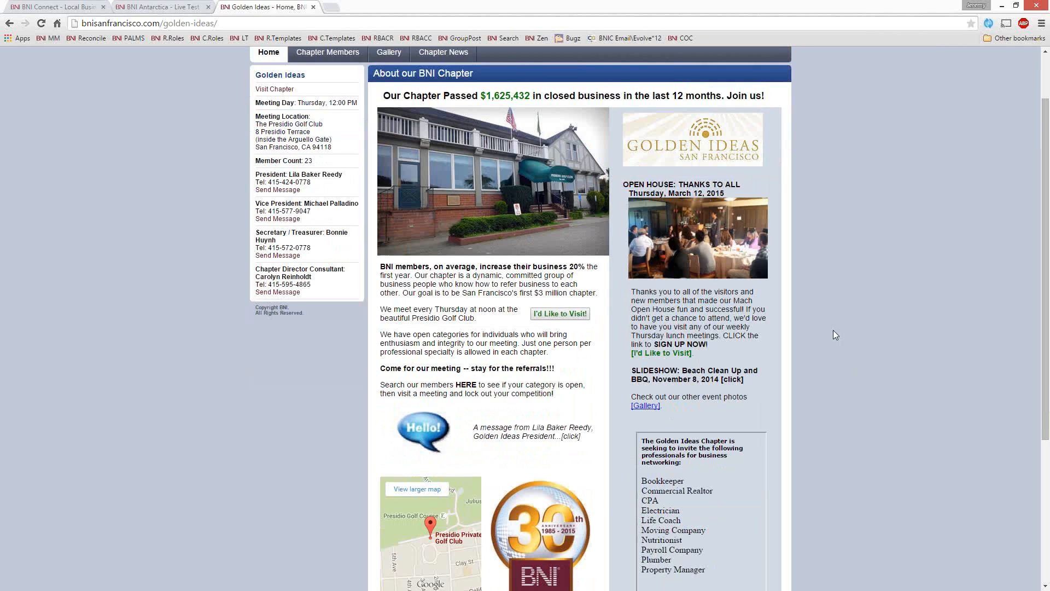
scroll(832, 329, "up", 1)
scroll(875, 260, "down", 1)
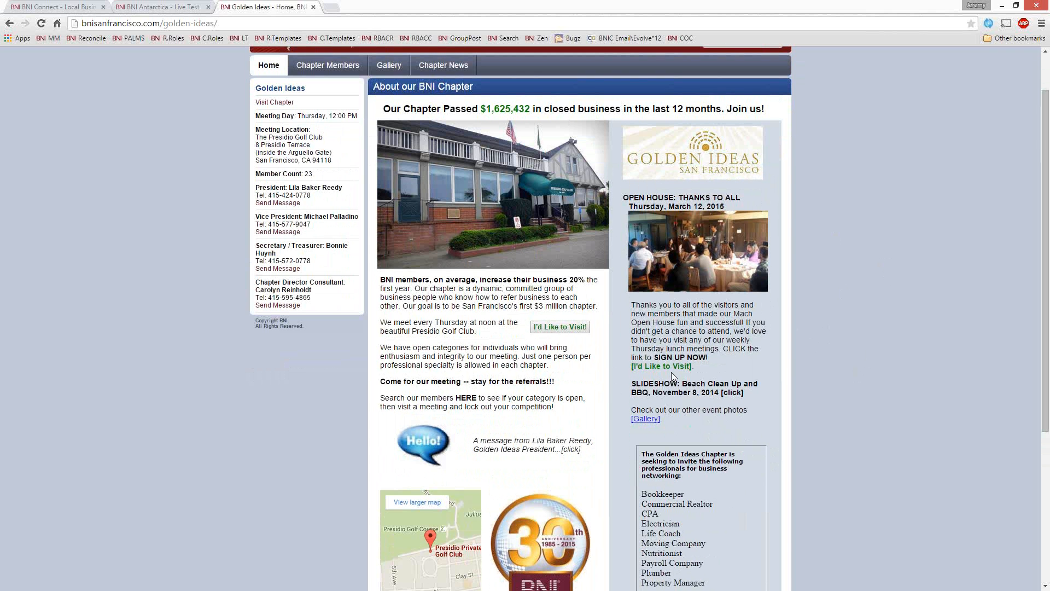
scroll(821, 348, "down", 4)
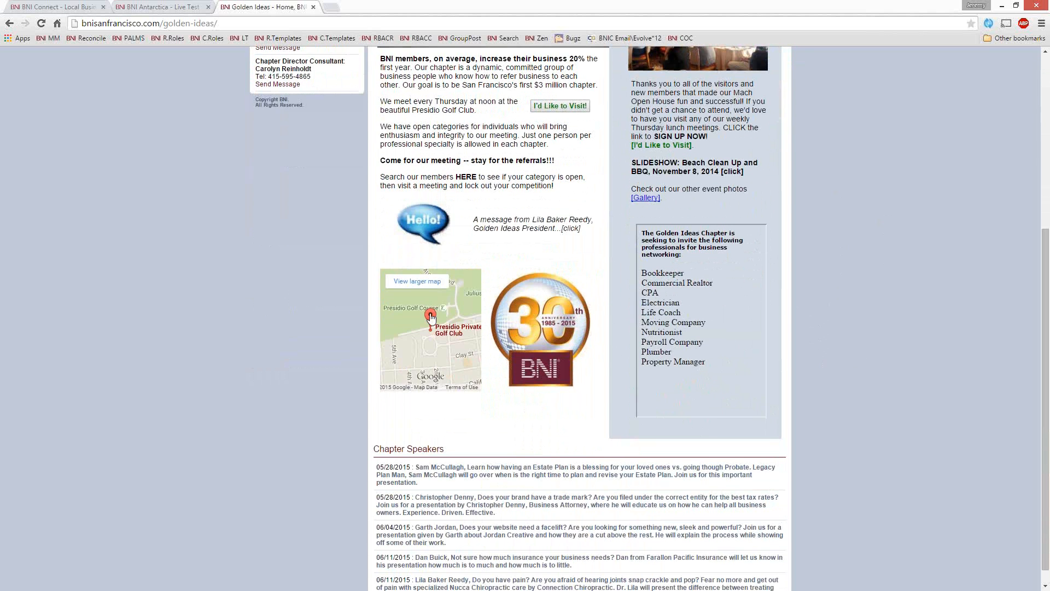
left_click(440, 224)
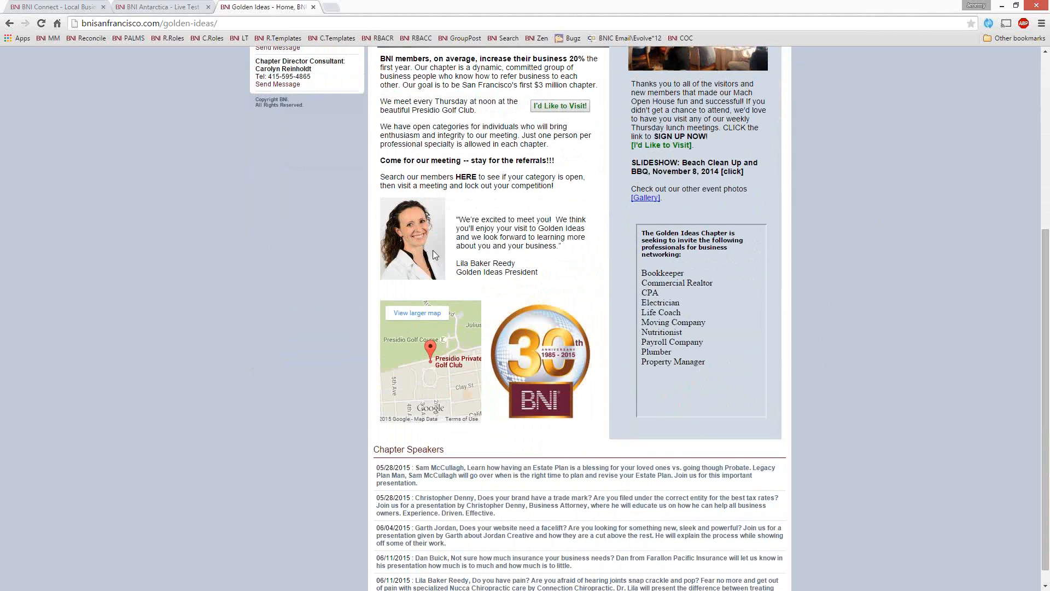
Step: Review the Chapter Speakers section of the Golden Ideas home page and open the chapter's member list
scroll(880, 392, "down", 1)
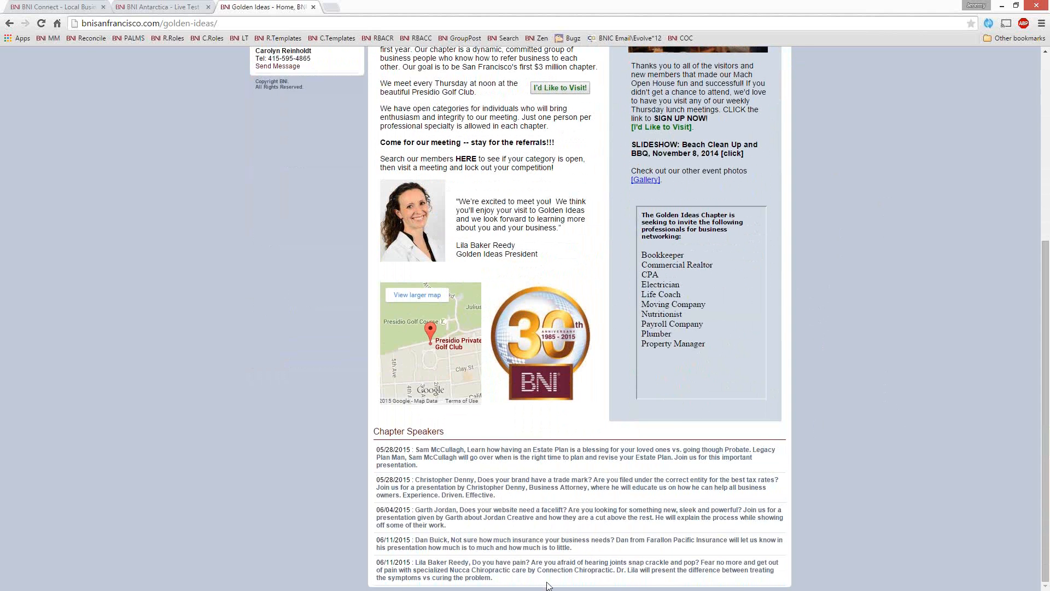
scroll(530, 441, "up", 5)
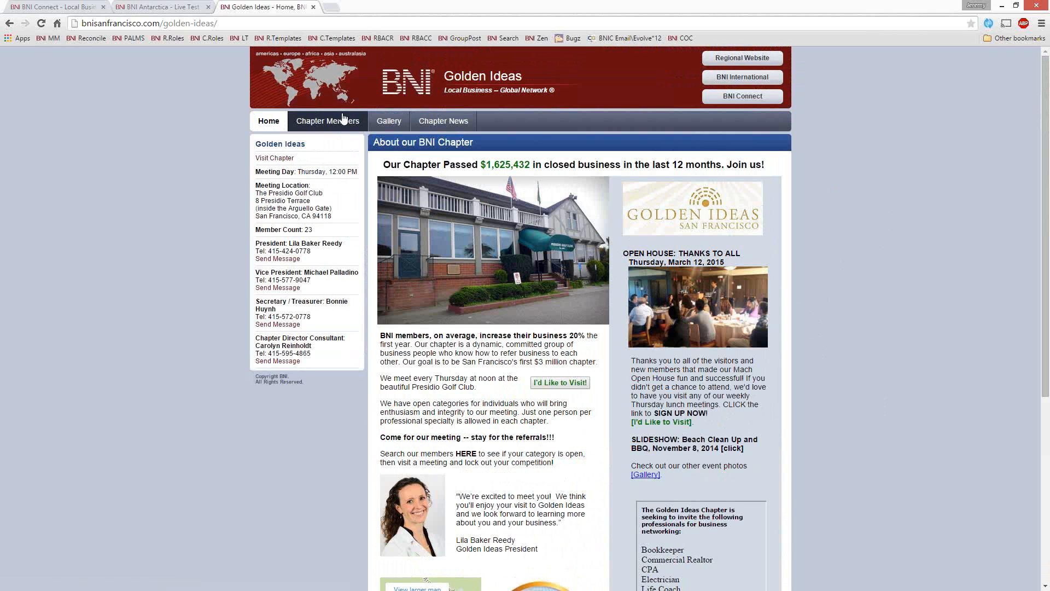
left_click(305, 124)
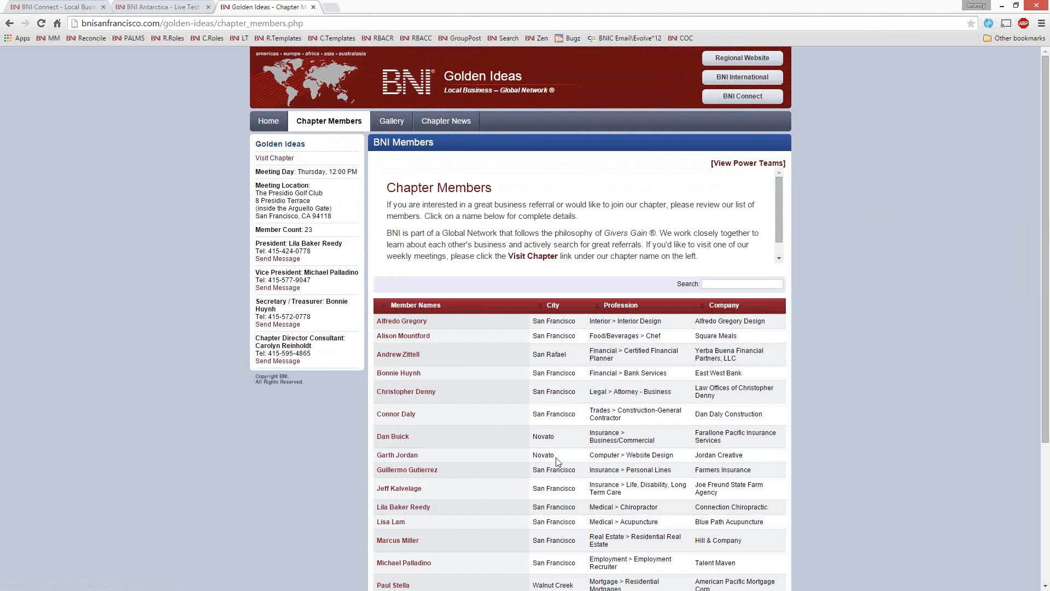
Step: View the chapter's Power Teams and examine the Employment/Hiring team among the Business to Business teams
left_click(749, 163)
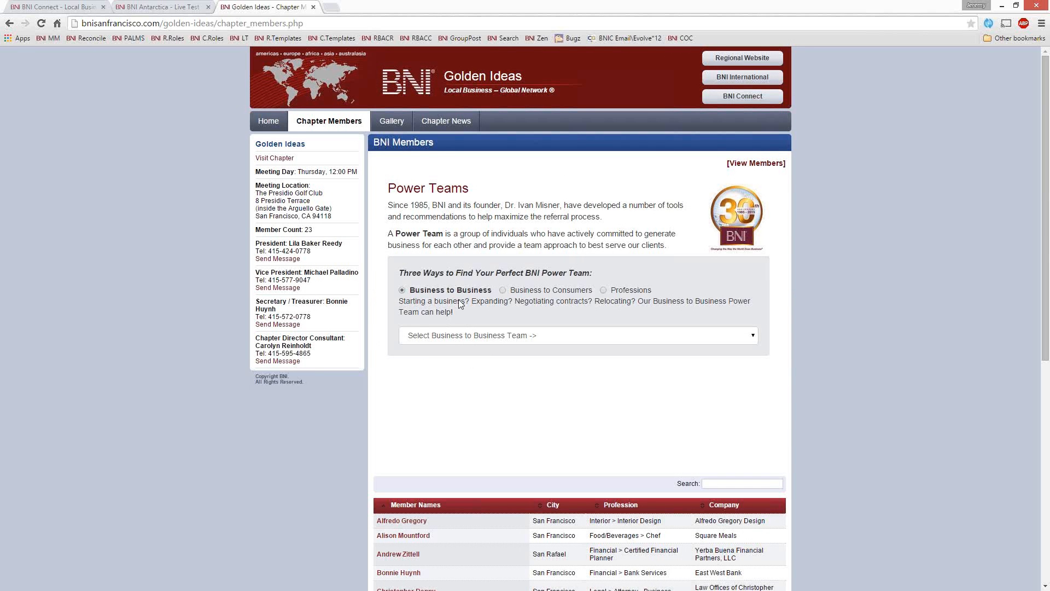
left_click(525, 337)
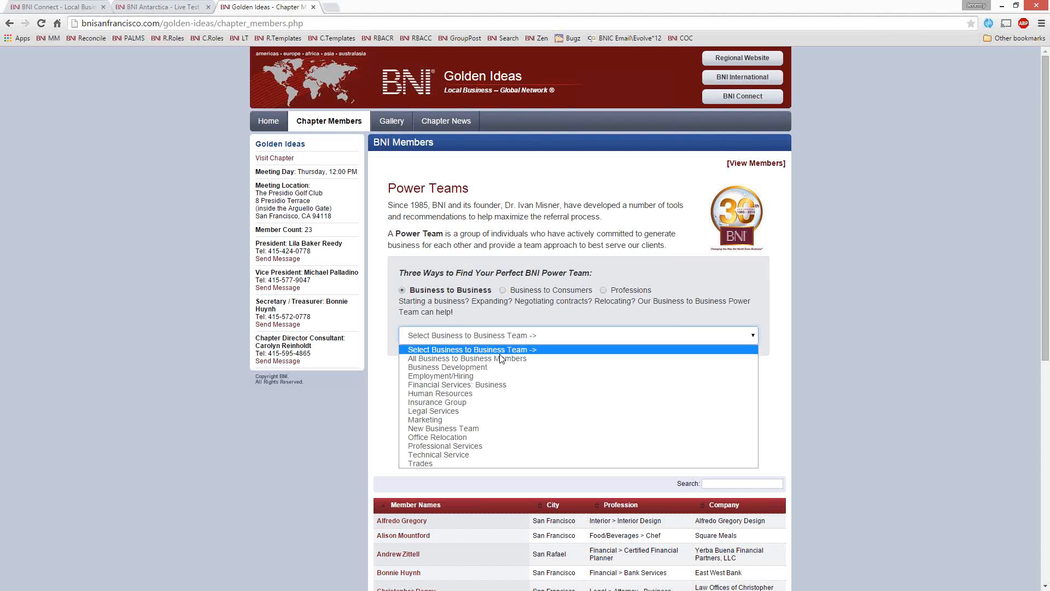
left_click(480, 373)
scroll(741, 353, "down", 5)
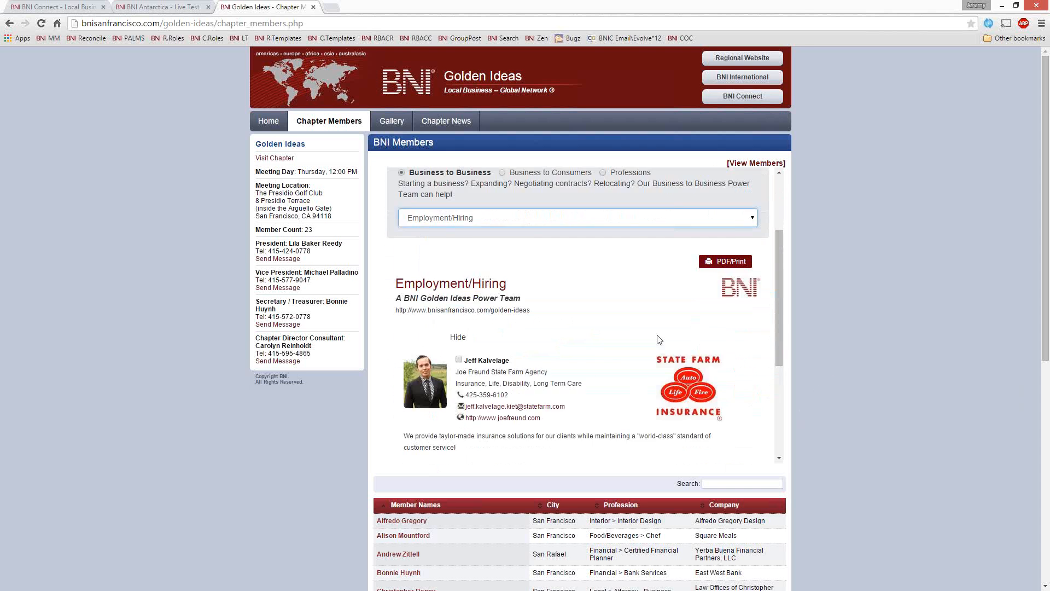
scroll(595, 277, "down", 1)
scroll(595, 277, "up", 5)
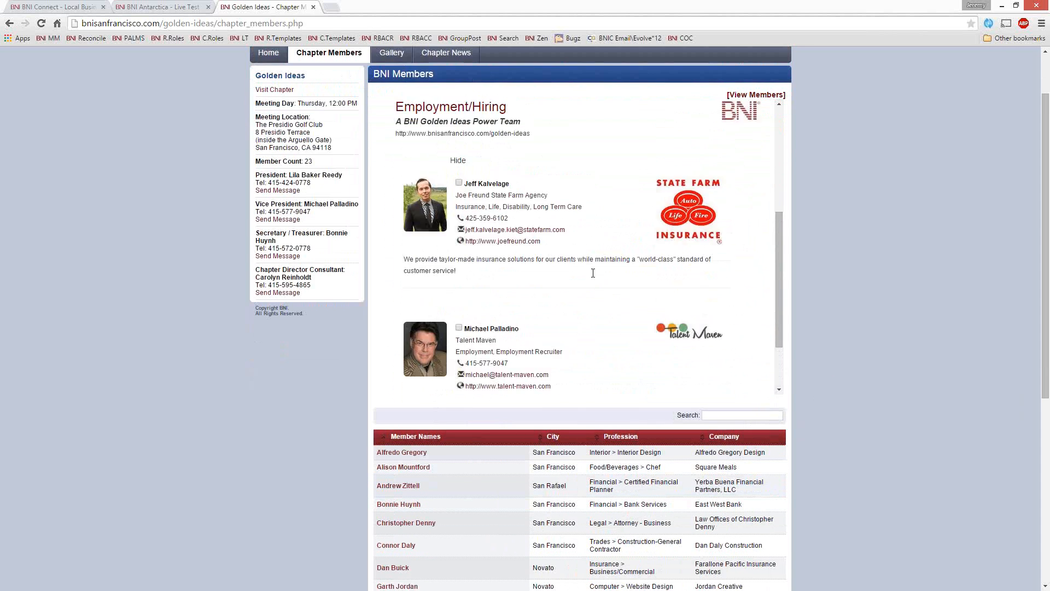
Step: Switch the Business to Business power team to Marketing and review its member profiles
left_click(490, 242)
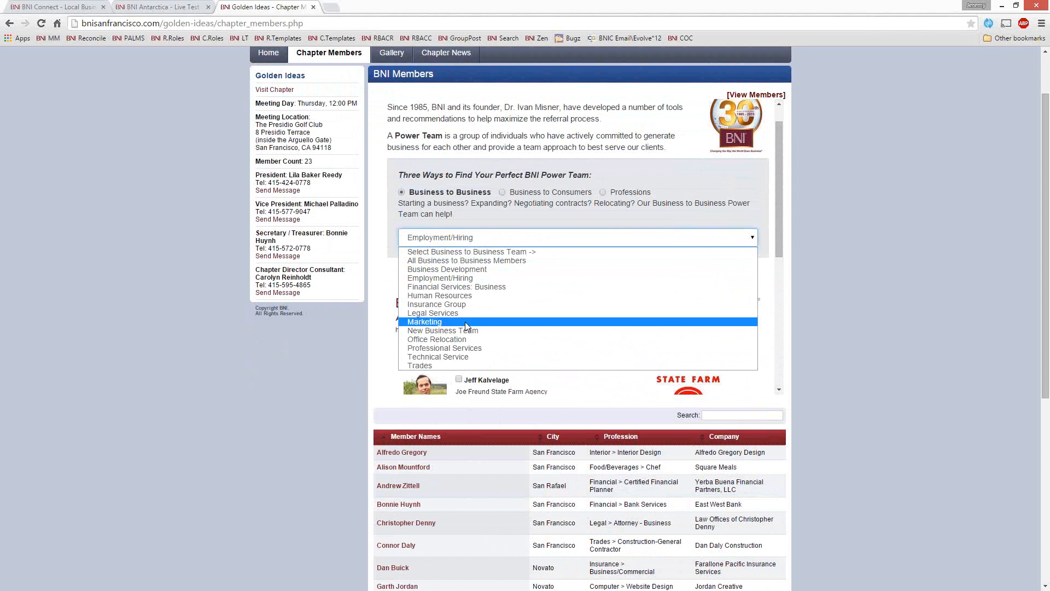
left_click(474, 322)
scroll(536, 269, "down", 2)
scroll(537, 269, "down", 3)
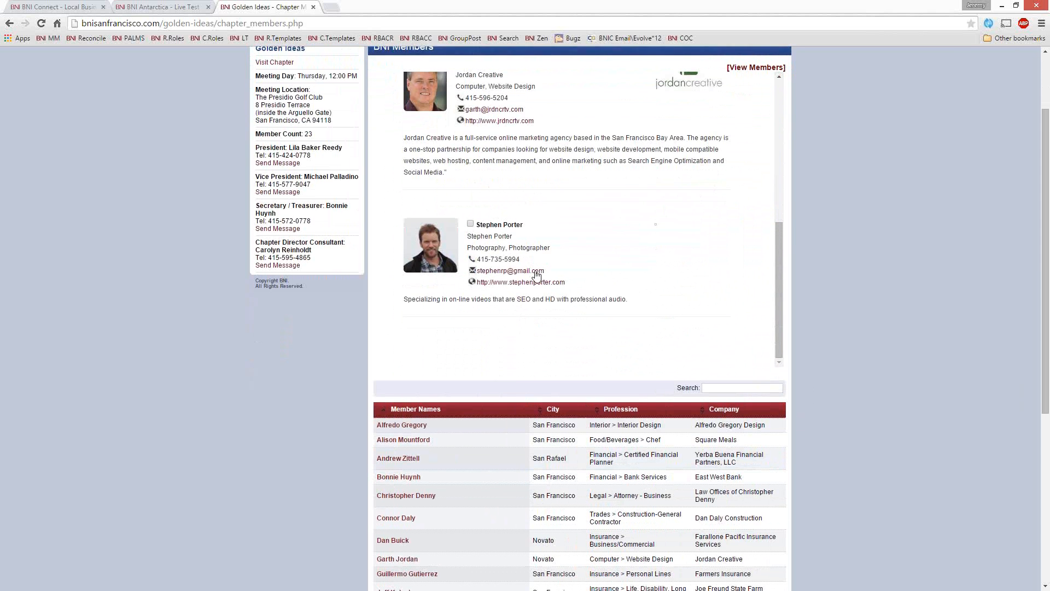
scroll(536, 269, "up", 8)
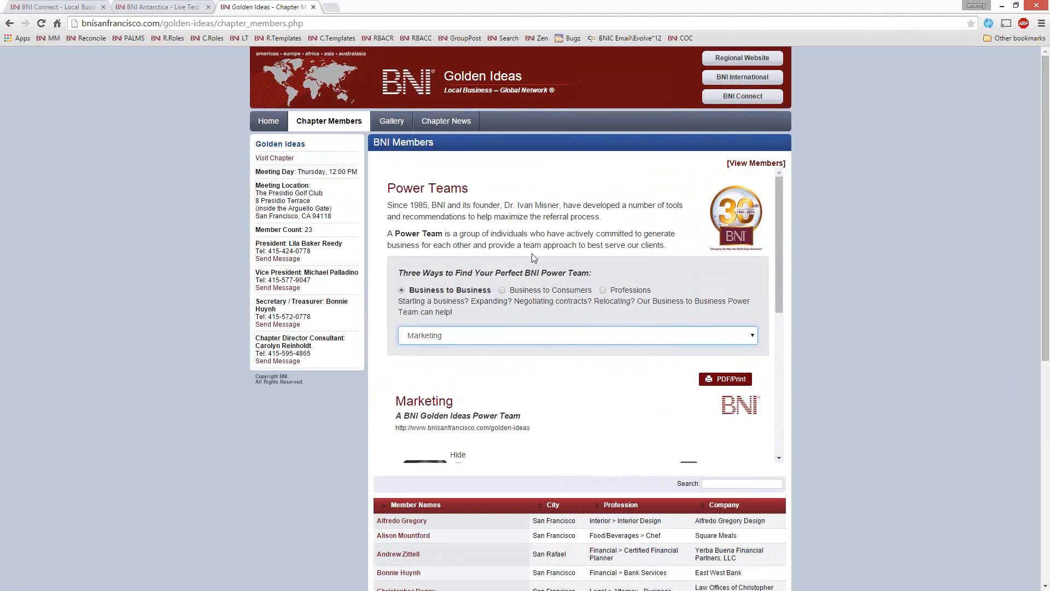
left_click(122, 216)
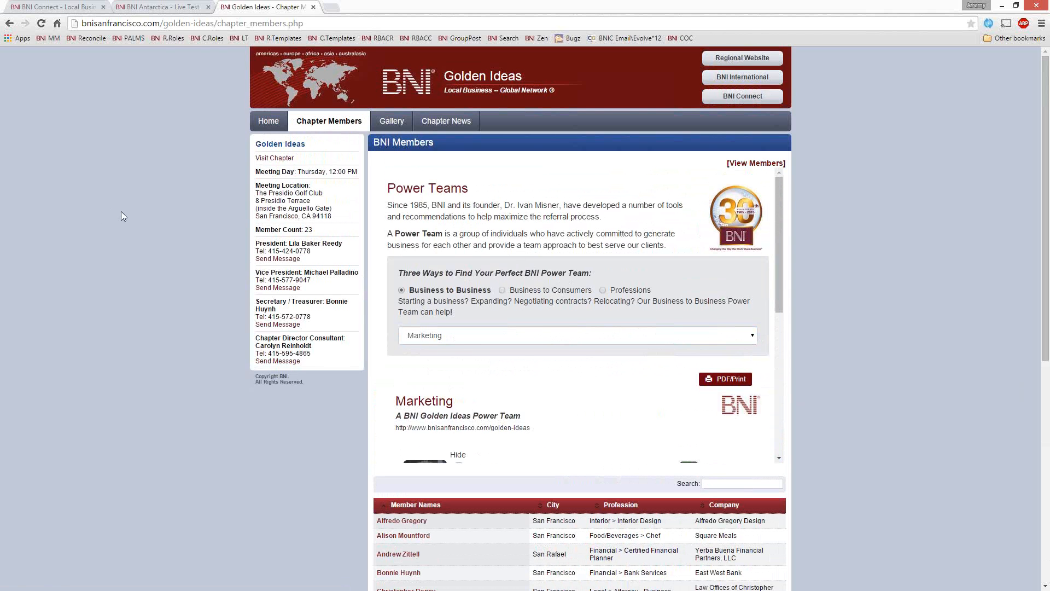
Step: Close the Golden Ideas and BNI Antarctica sites and open the CMS management page for chapter websites in BNI Connect
left_click(313, 7)
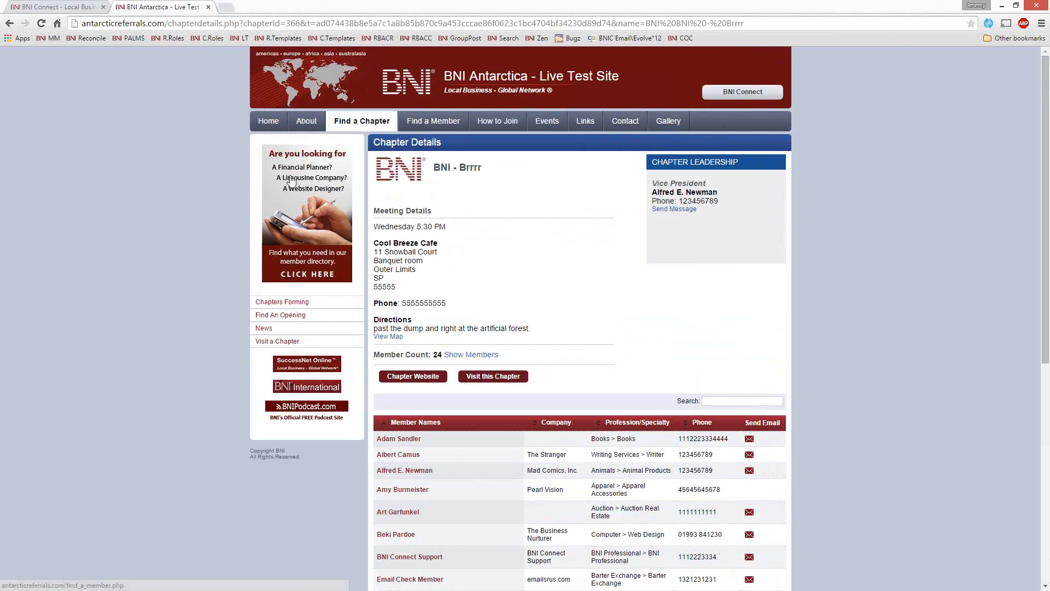
left_click(208, 7)
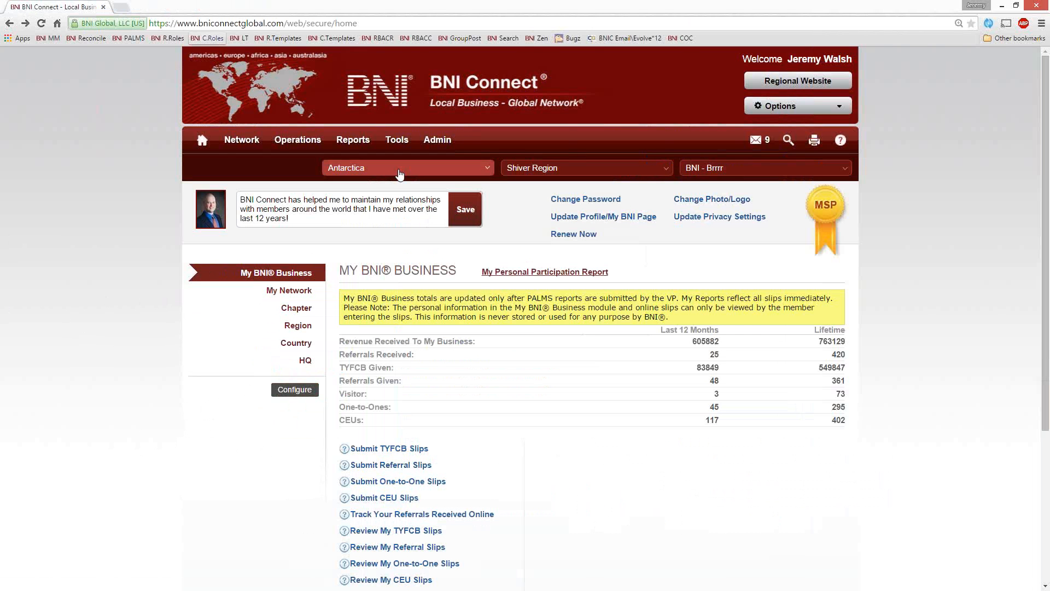
mouse_move(406, 145)
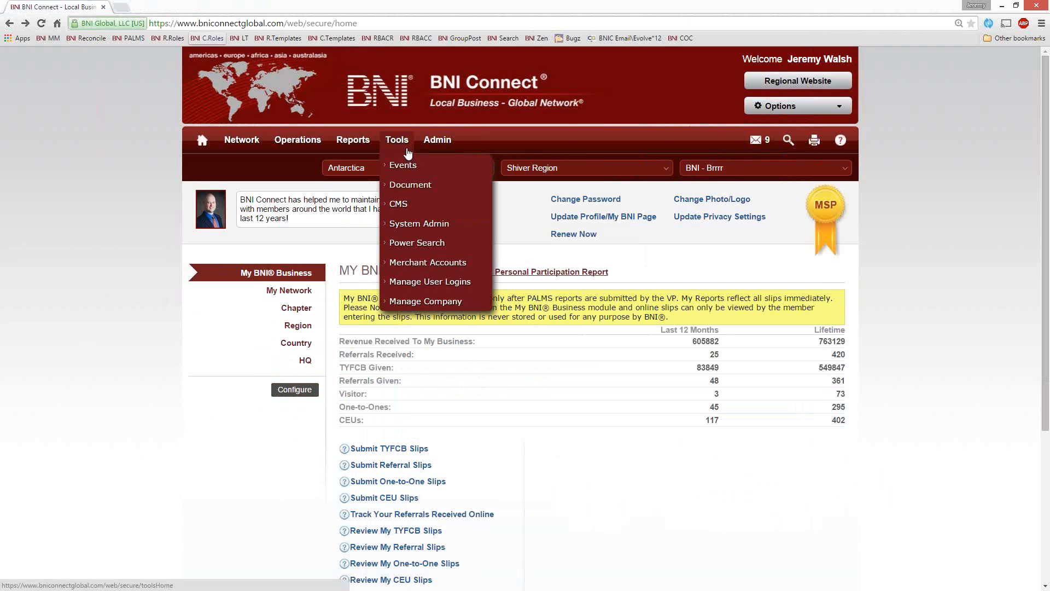
mouse_move(414, 207)
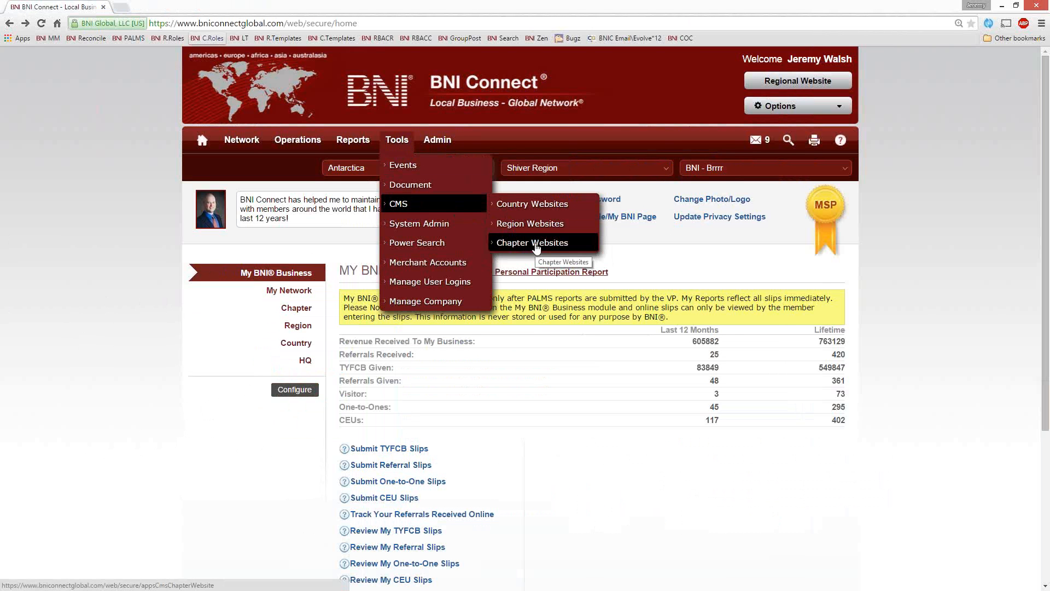
left_click(536, 248)
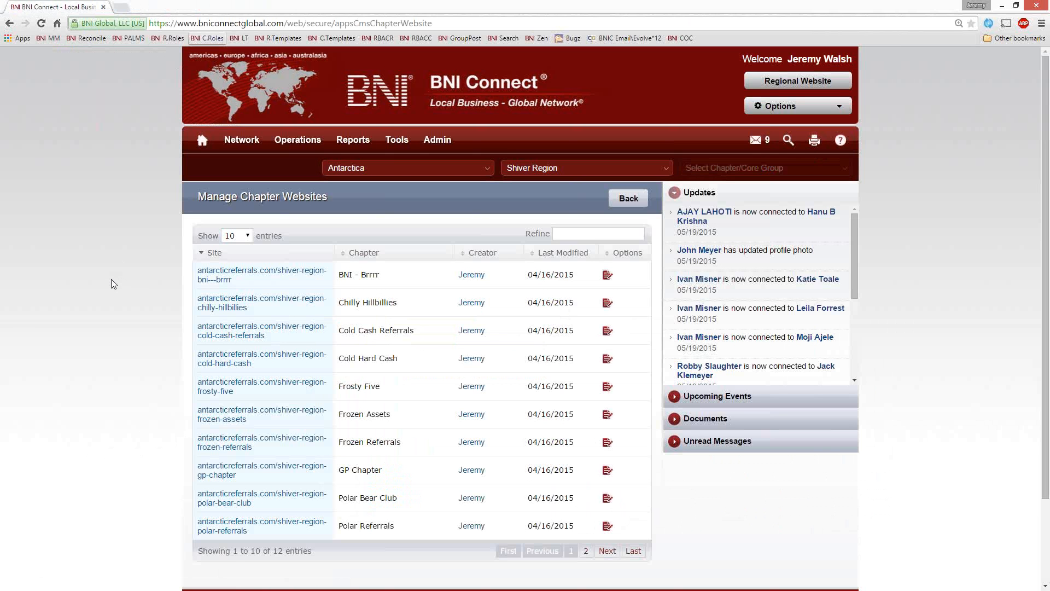
Step: Refine the chapter websites list by "brr" and check the public site of the BNI - Brrrr chapter
left_click(586, 236)
type("brr")
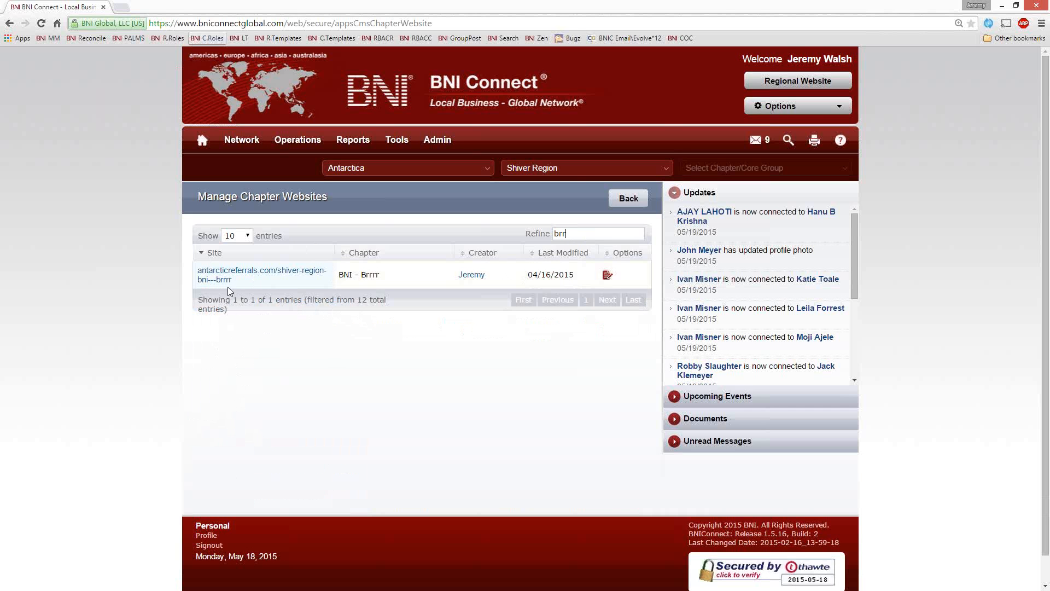
left_click(211, 272)
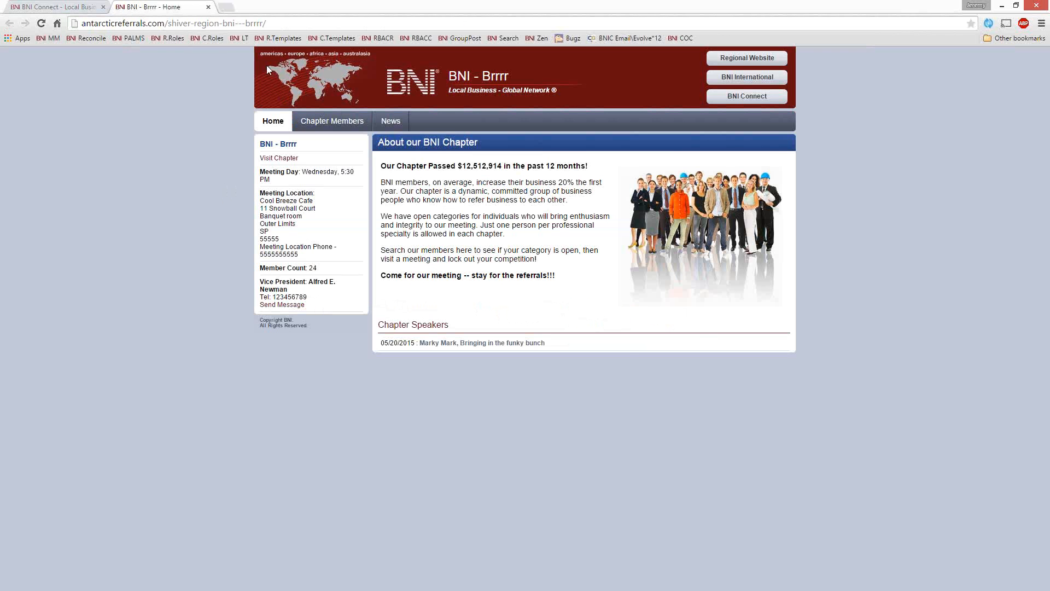
left_click(208, 7)
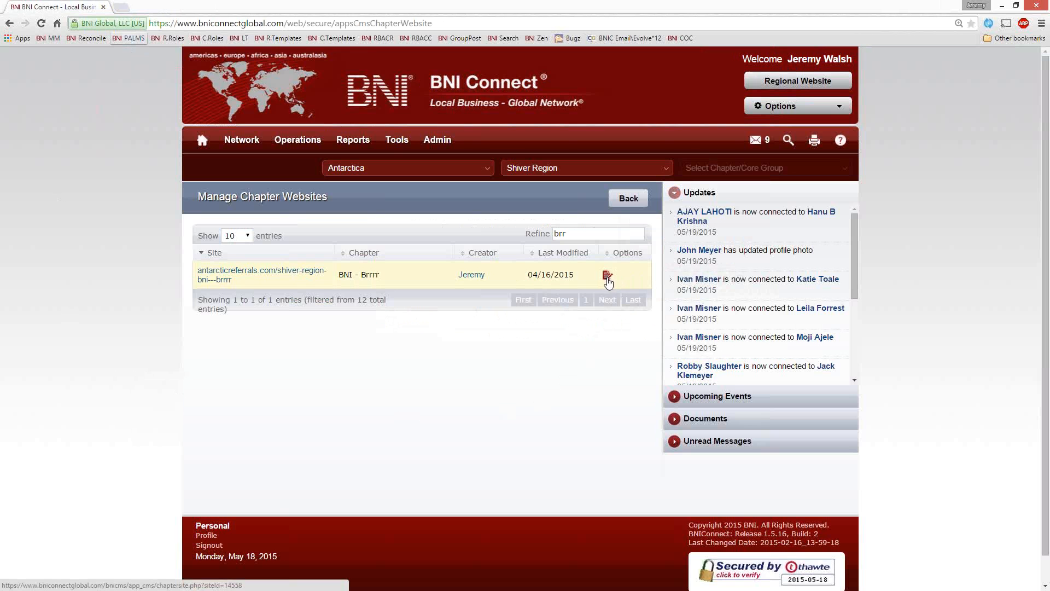
Step: Open the BNI - Brrrr website for editing and point out its Home, Chapter Members, Gallery and News pages
left_click(607, 277)
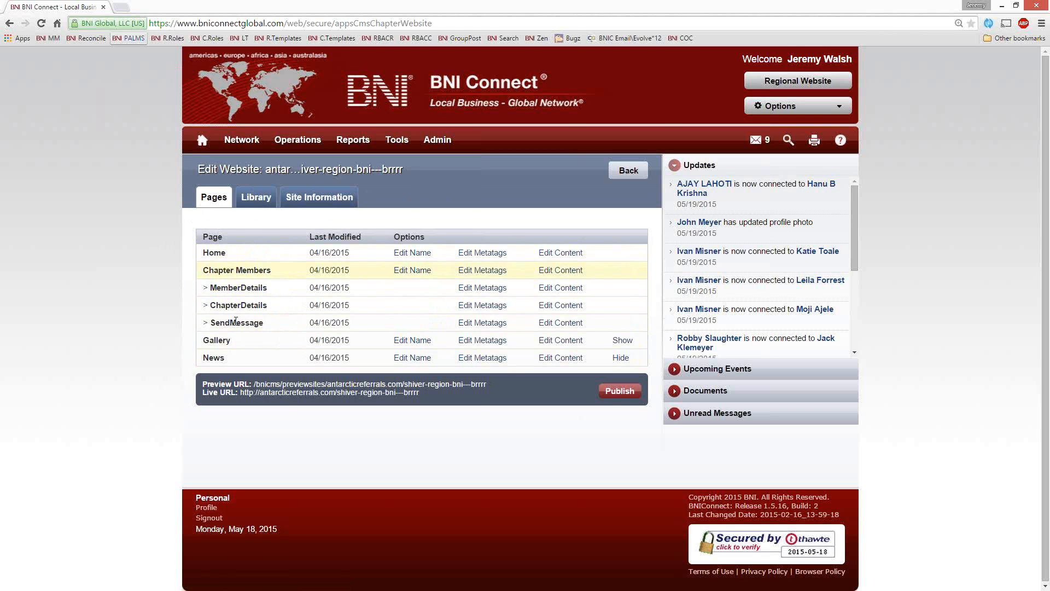
left_click_drag(232, 254, 200, 234)
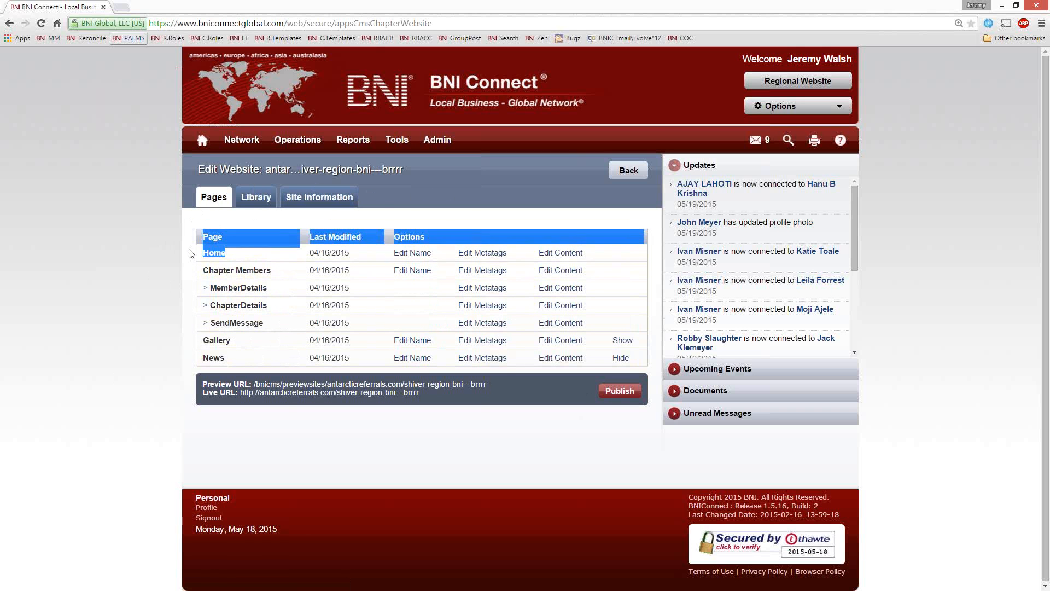
left_click(239, 257)
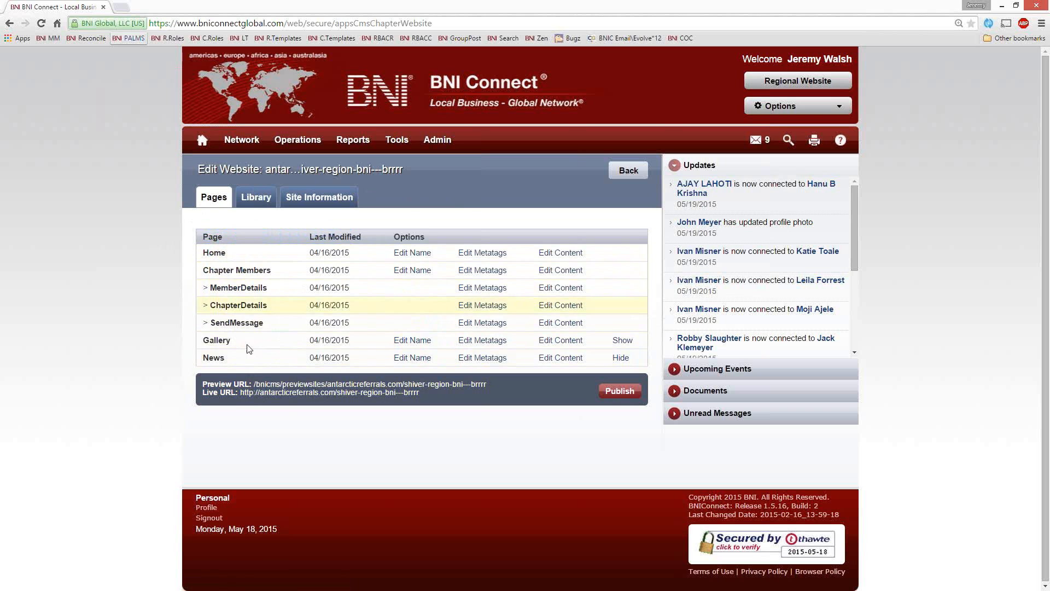
left_click_drag(259, 270, 195, 272)
left_click(265, 274)
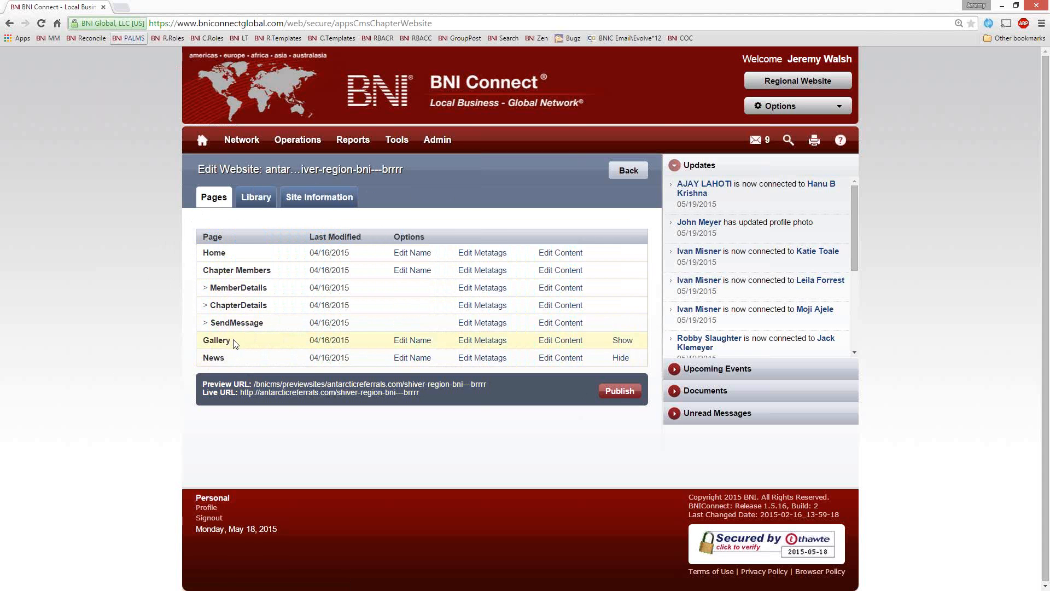
left_click_drag(233, 340, 202, 362)
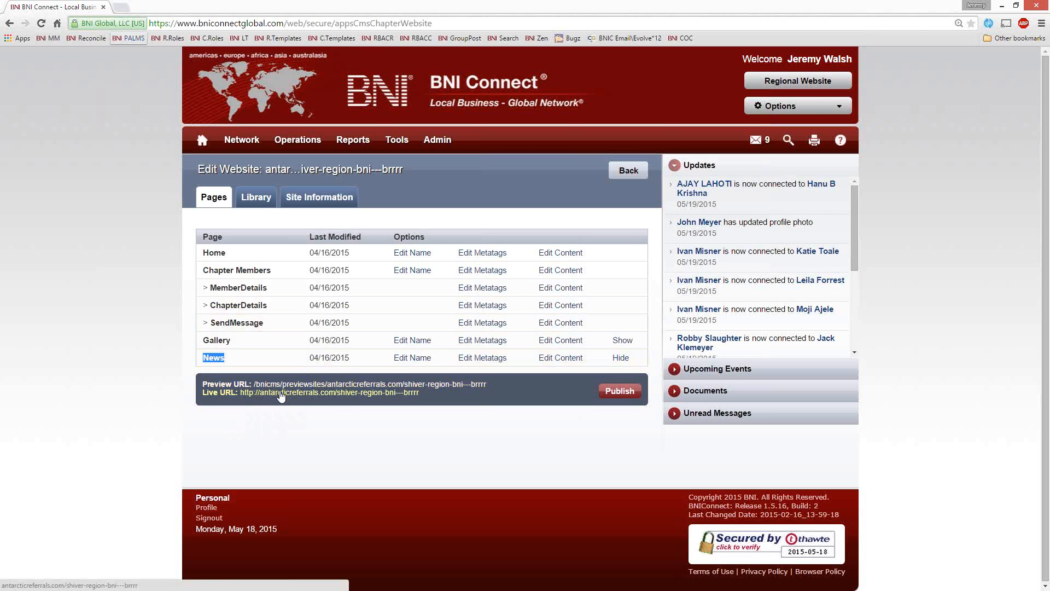
Step: Check the live and preview versions of the BNI - Brrrr website, closing each one, and publish the site
left_click(281, 394)
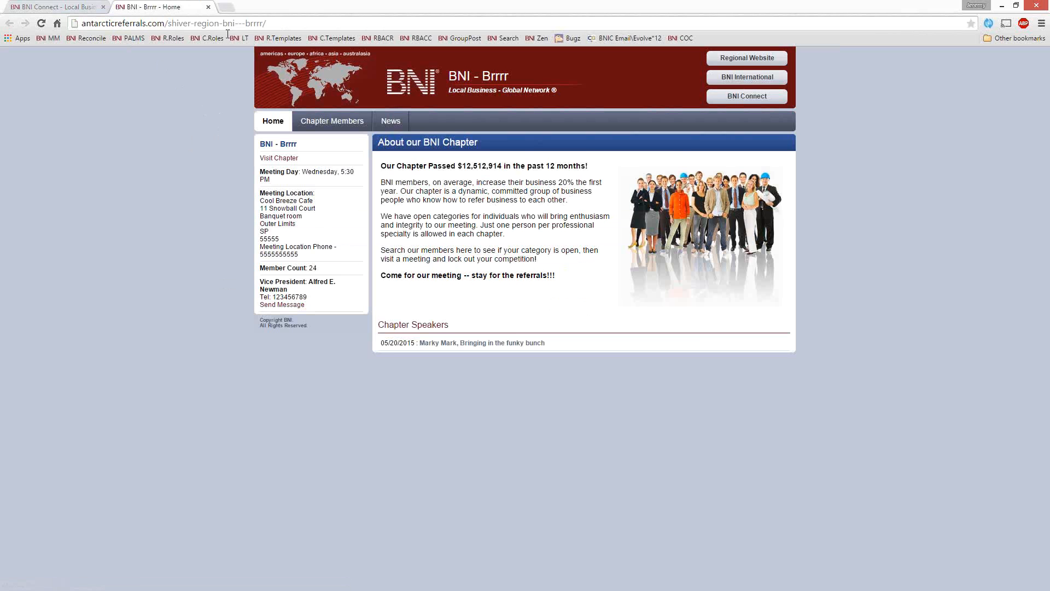
left_click(208, 7)
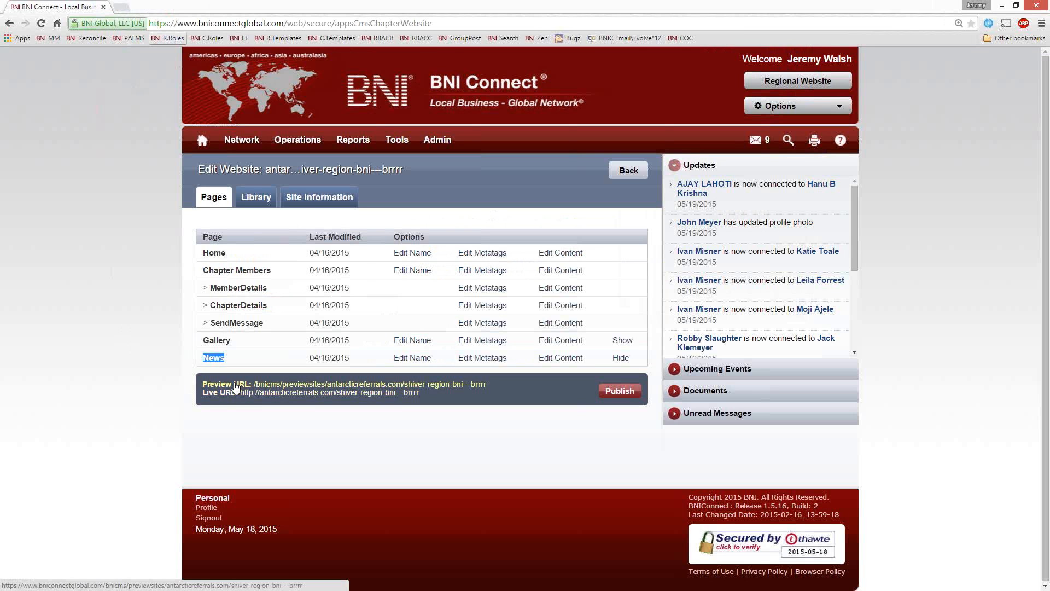
left_click(338, 385)
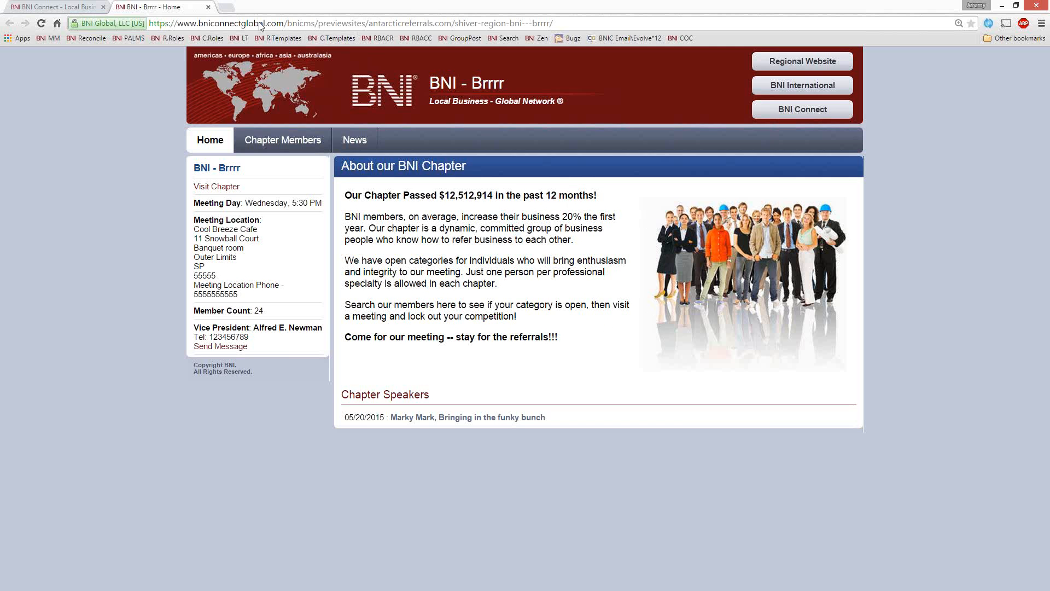
left_click(206, 6)
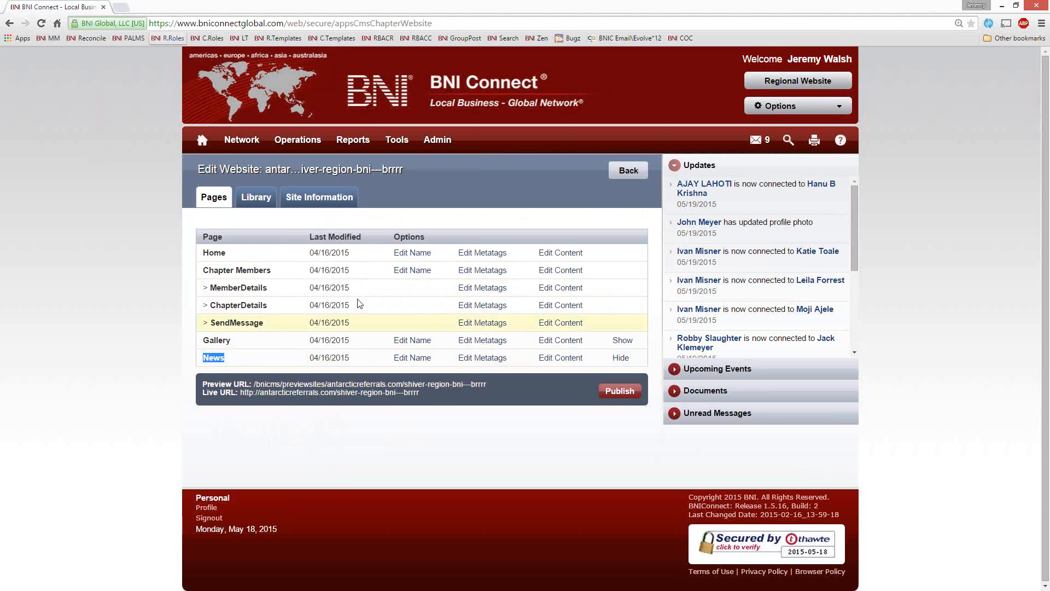
left_click(620, 391)
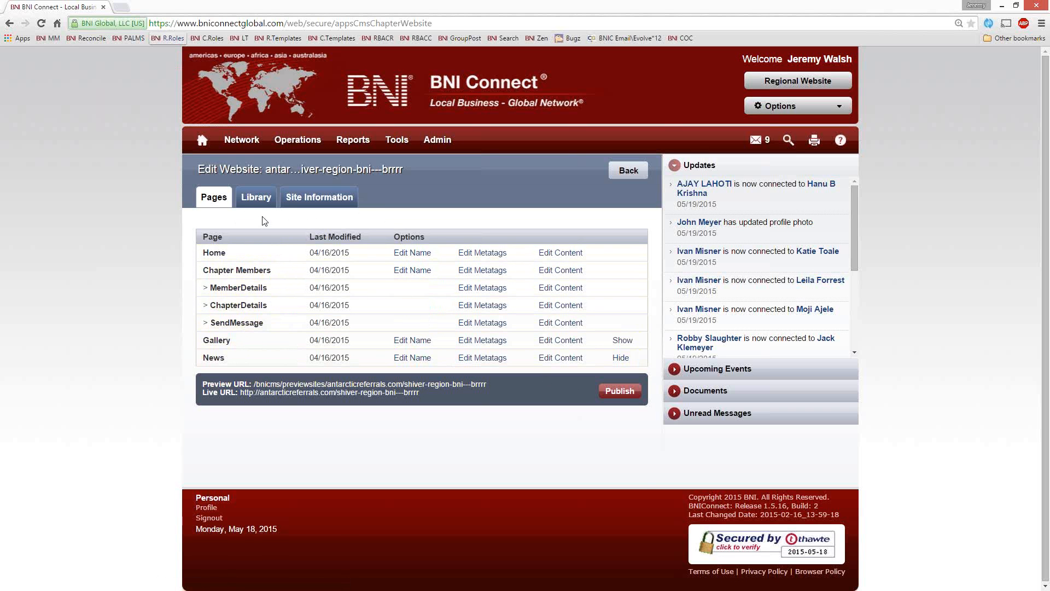
Step: Upload billboard.jpg, bnivisitor.gif and recorded.JPG from the Desktop to the website's image library
left_click(256, 200)
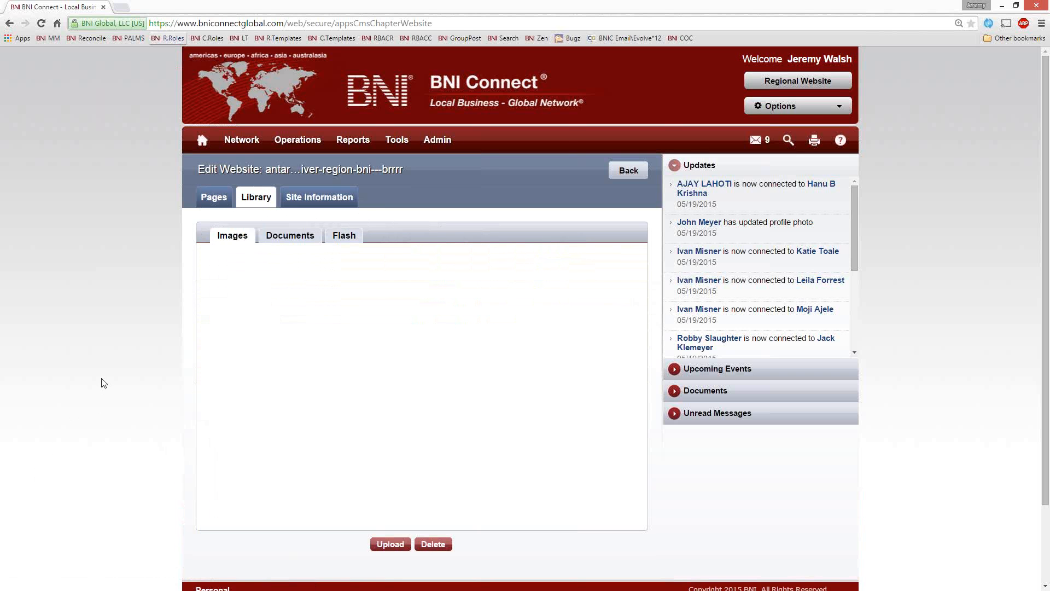
scroll(103, 382, "down", 2)
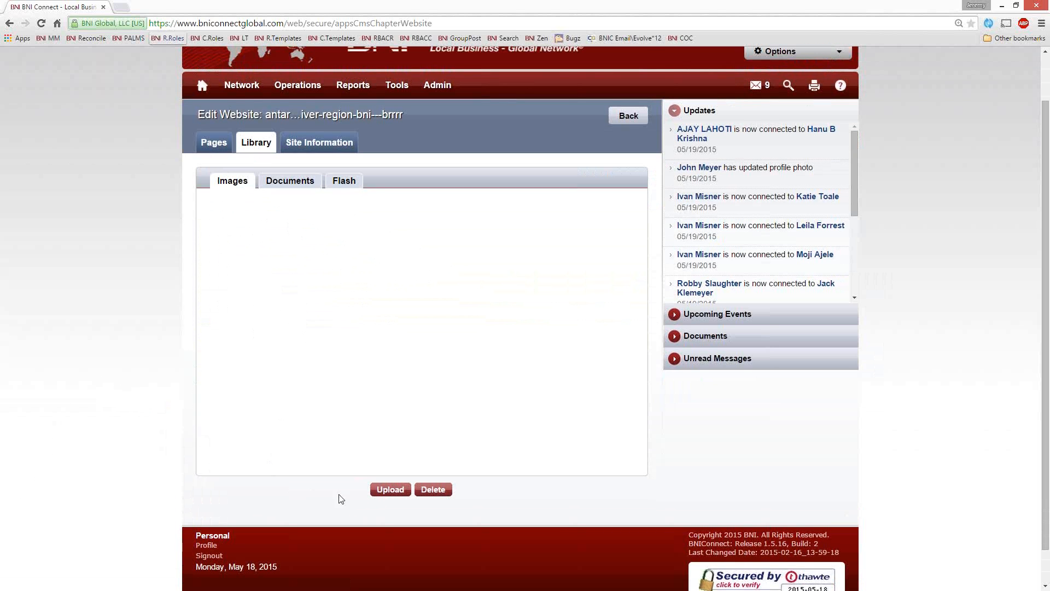
left_click(390, 490)
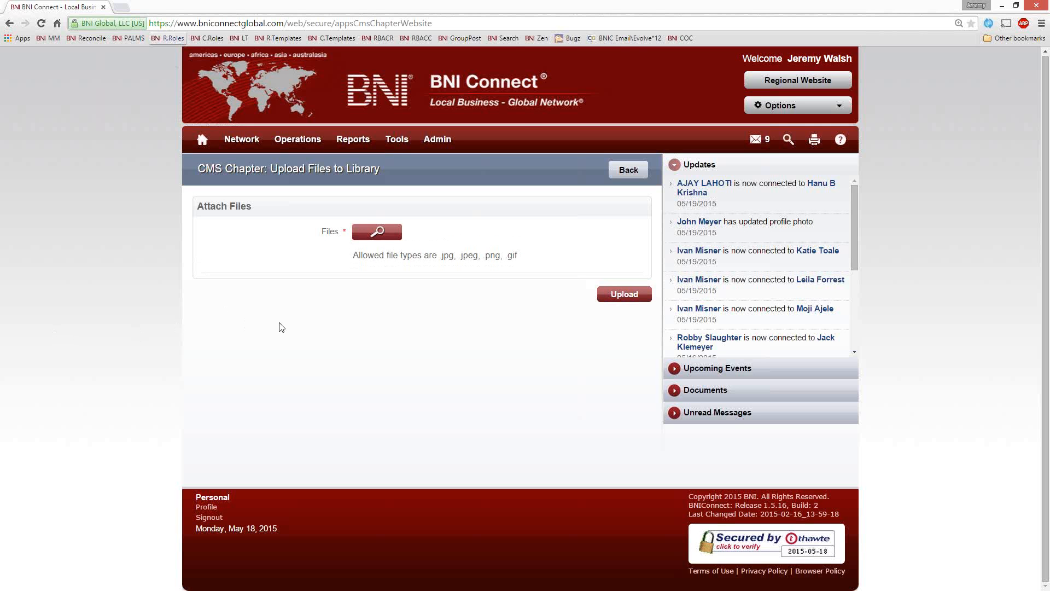
left_click(374, 234)
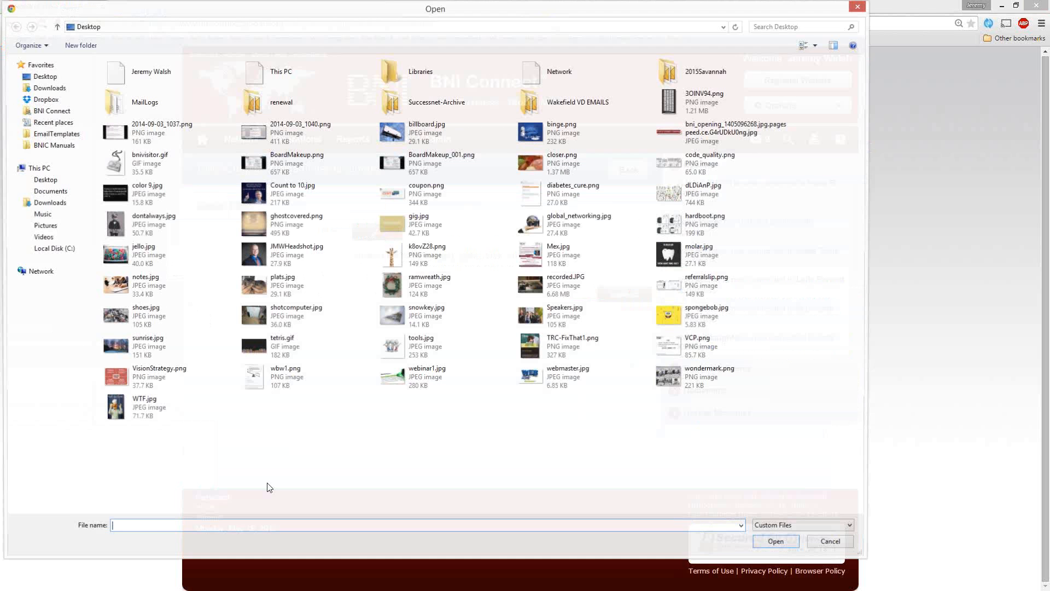
left_click(138, 163)
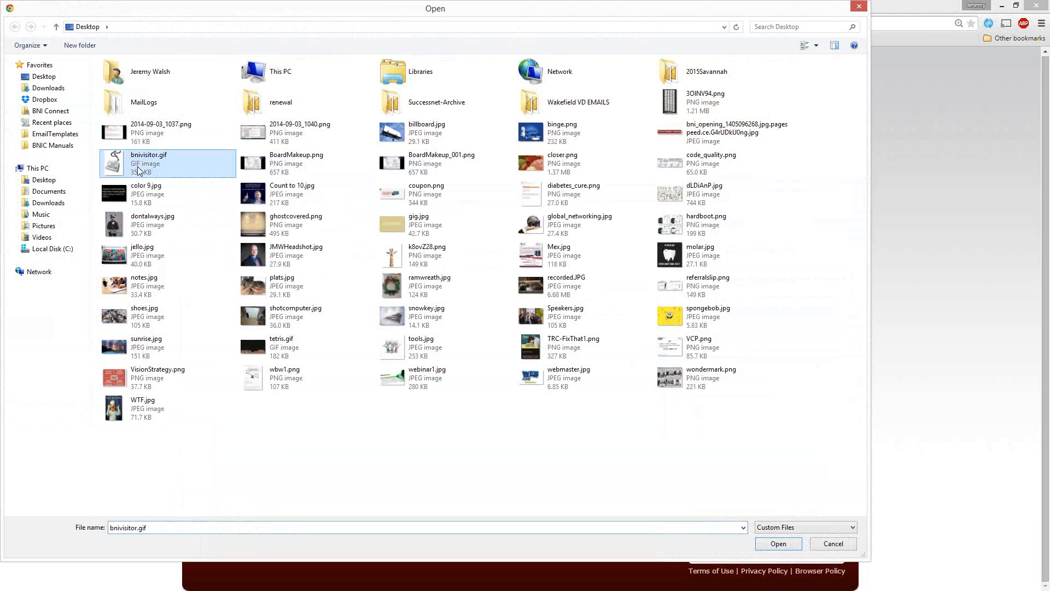
left_click(427, 131, "ctrl")
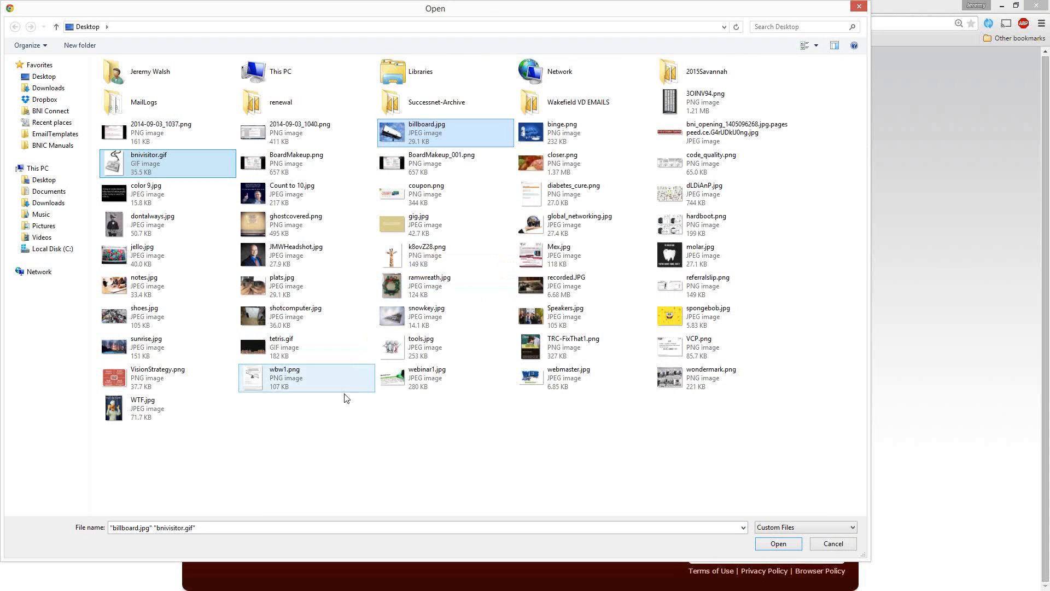
left_click(551, 284, "ctrl")
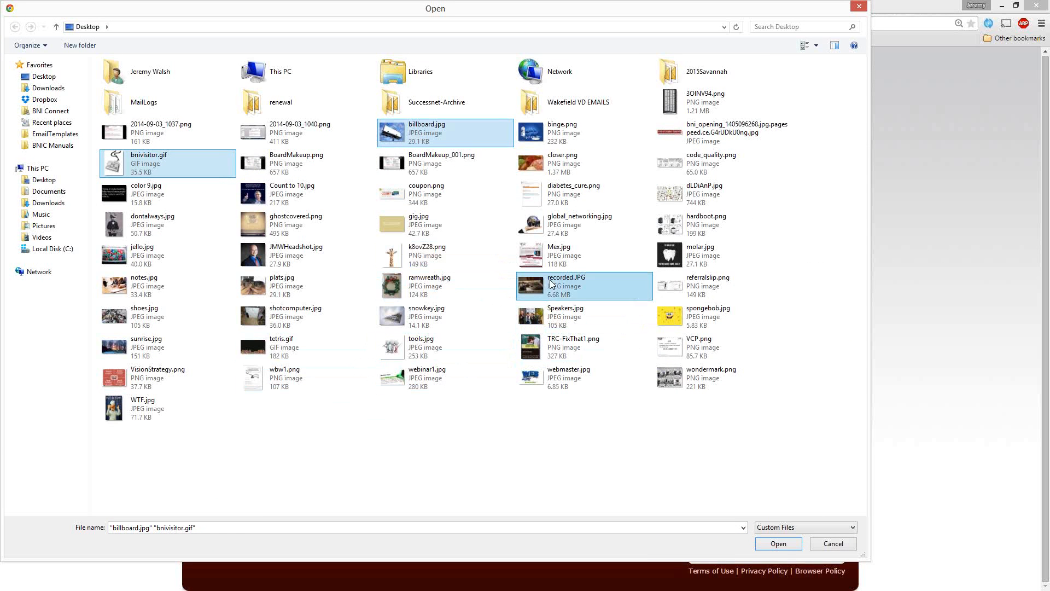
left_click(781, 544)
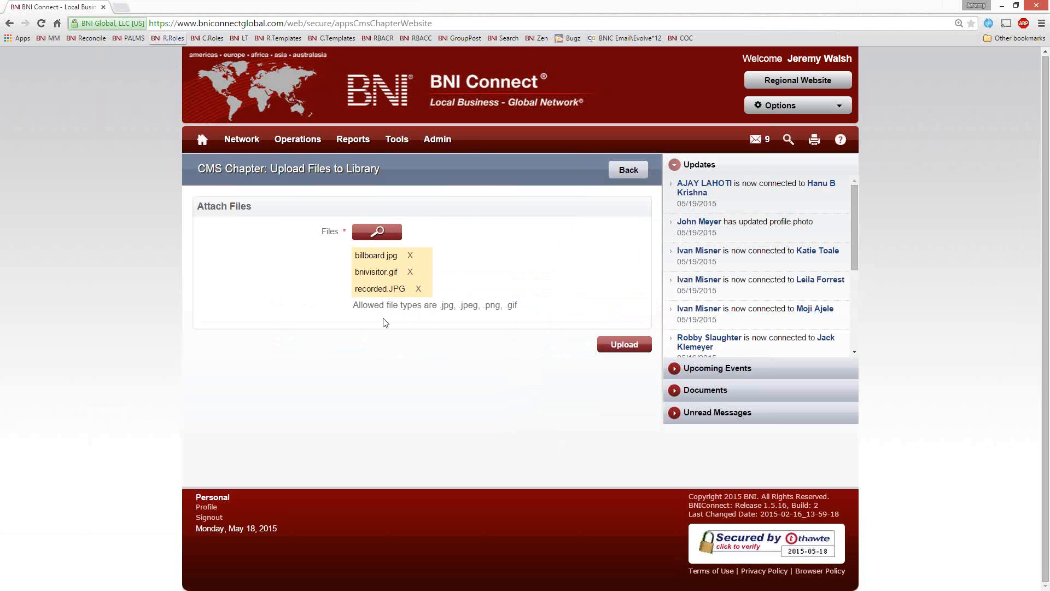
left_click(624, 346)
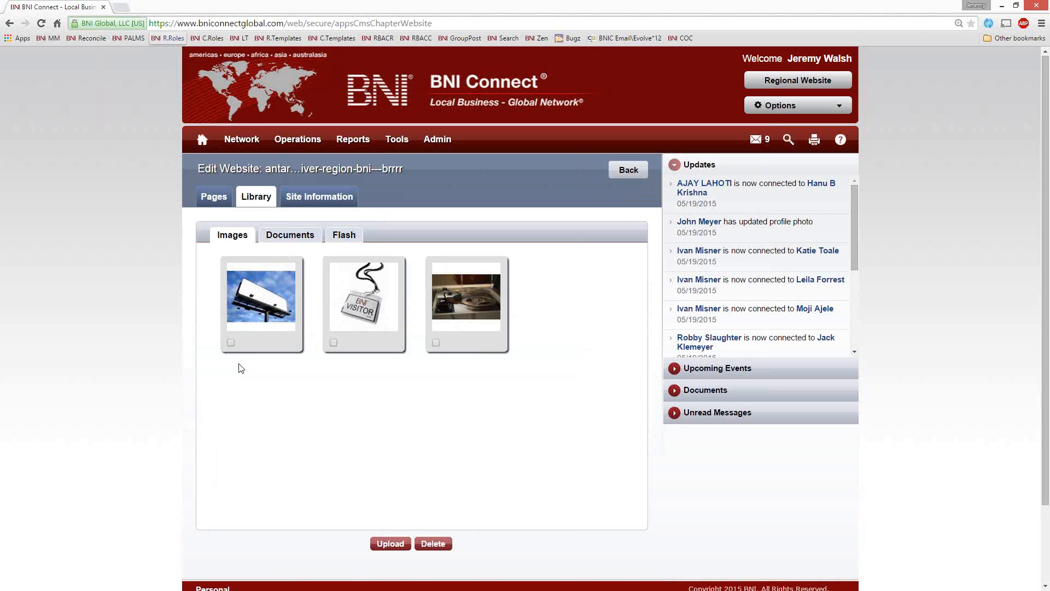
Step: Inspect the uploaded recorded.JPG at full size, close it and delete the image from the library
left_click(471, 302)
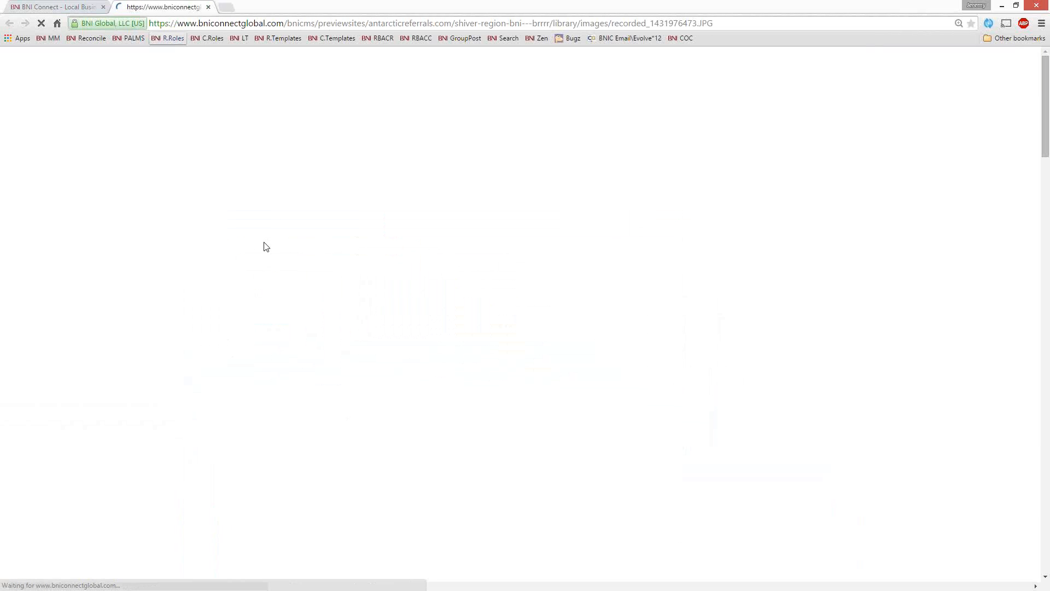
scroll(580, 355, "down", 20)
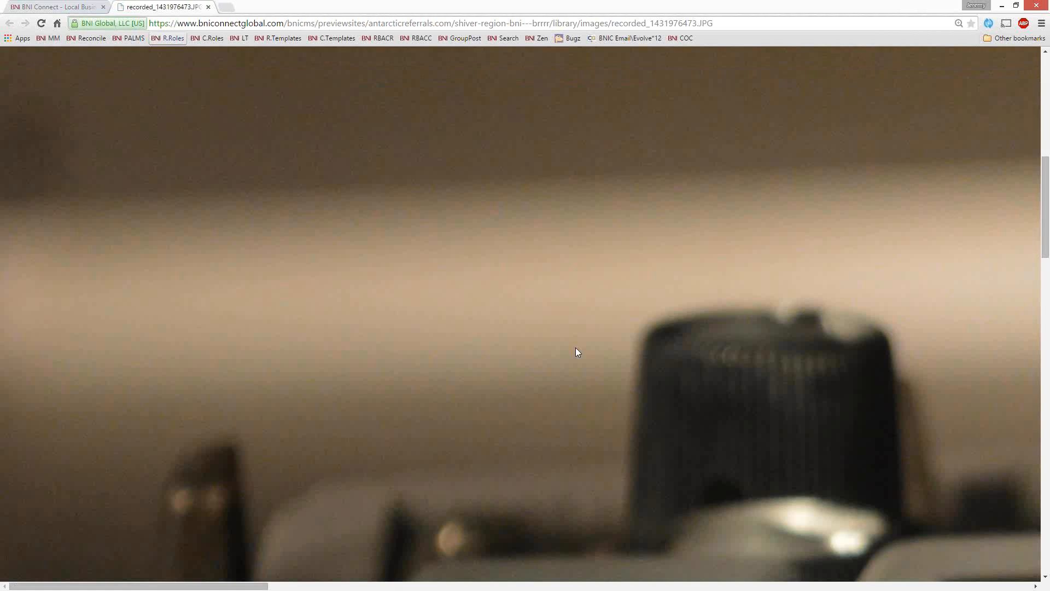
scroll(575, 355, "up", 8)
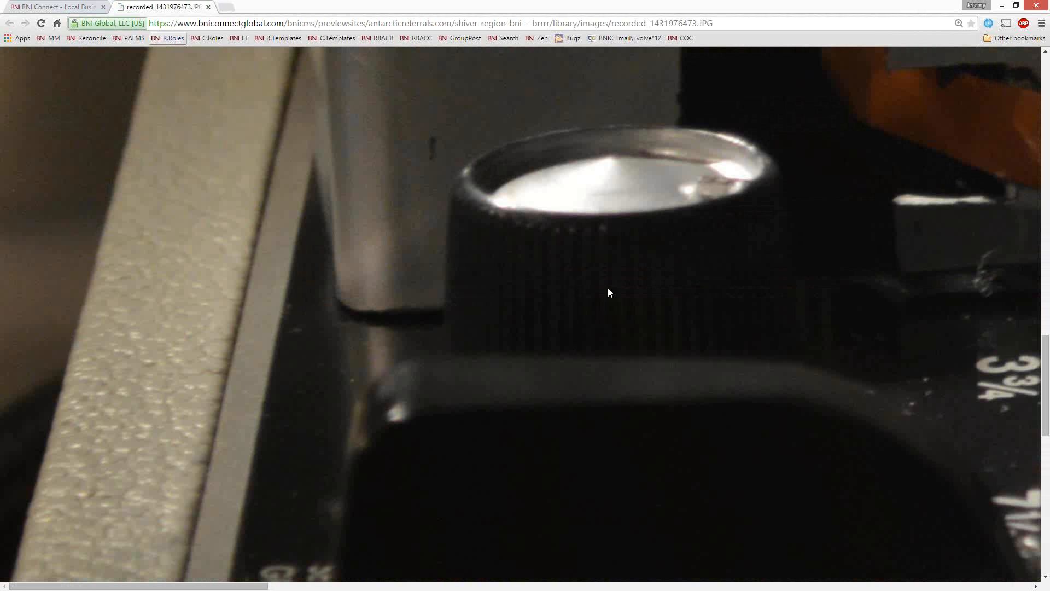
scroll(617, 317, "up", 10)
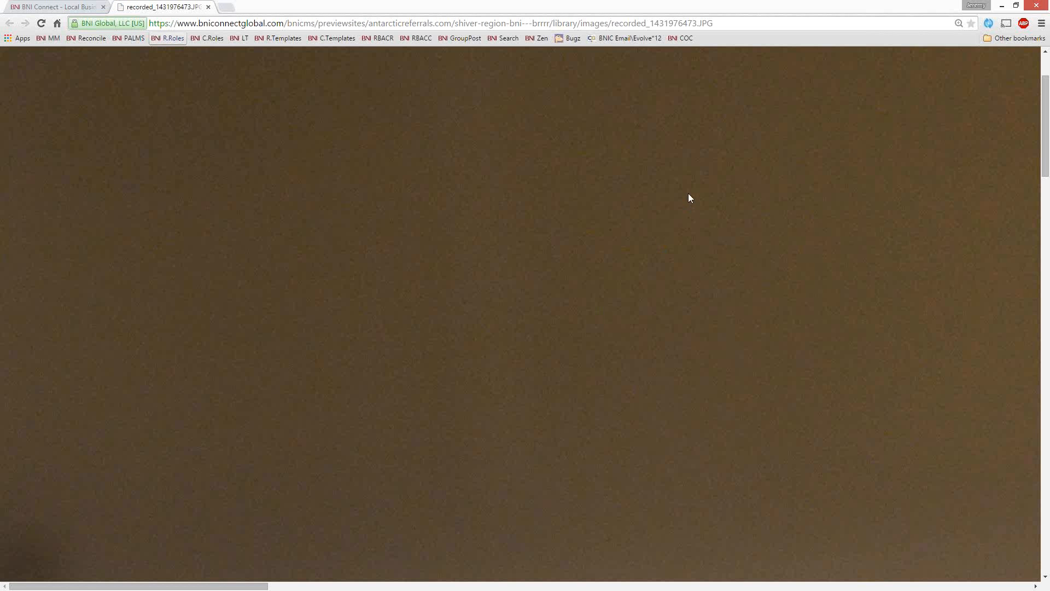
left_click(208, 7)
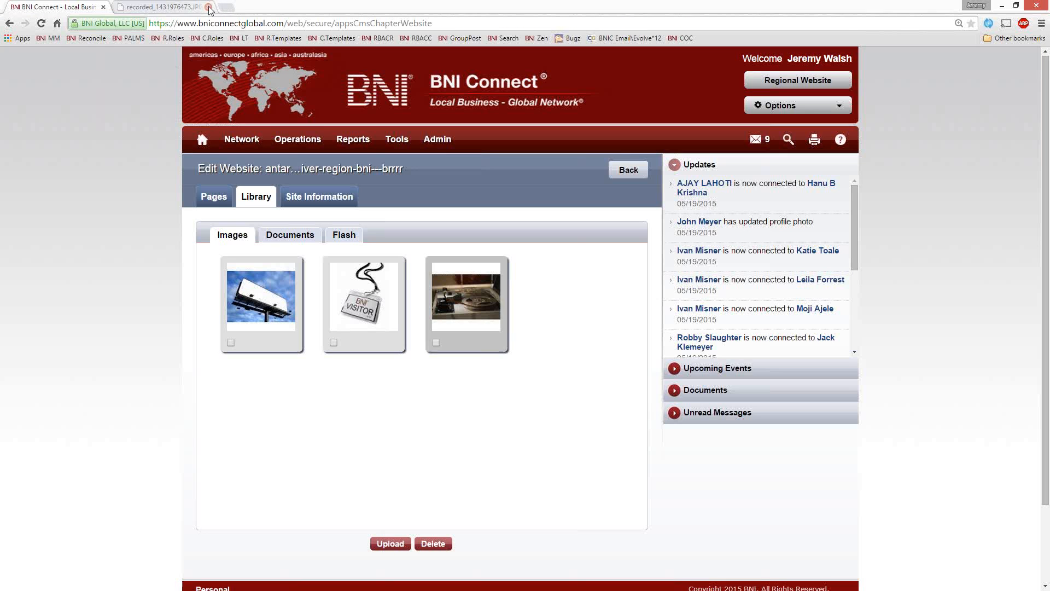
left_click(436, 343)
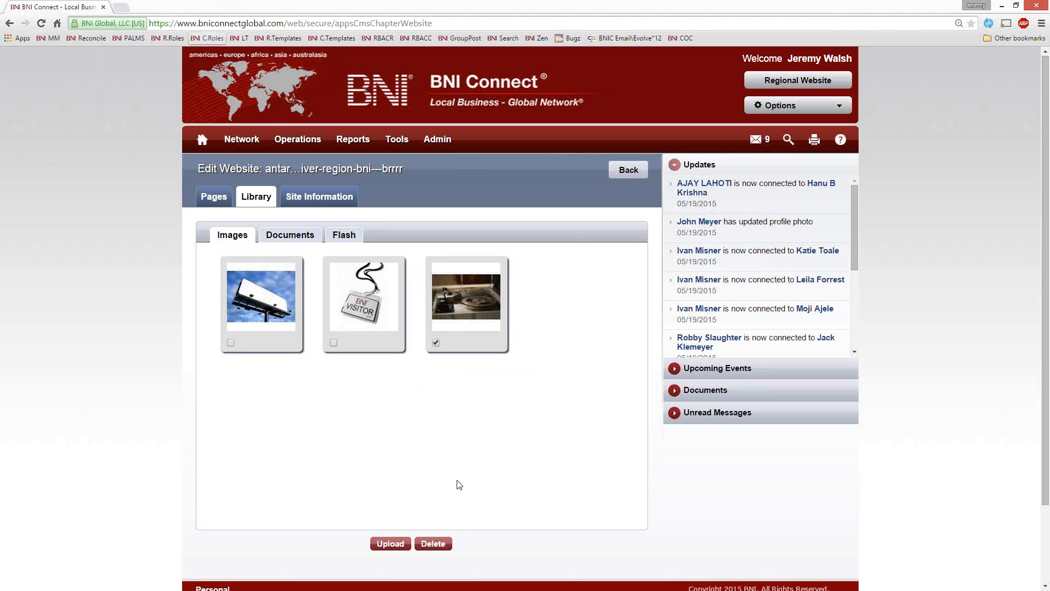
left_click(433, 543)
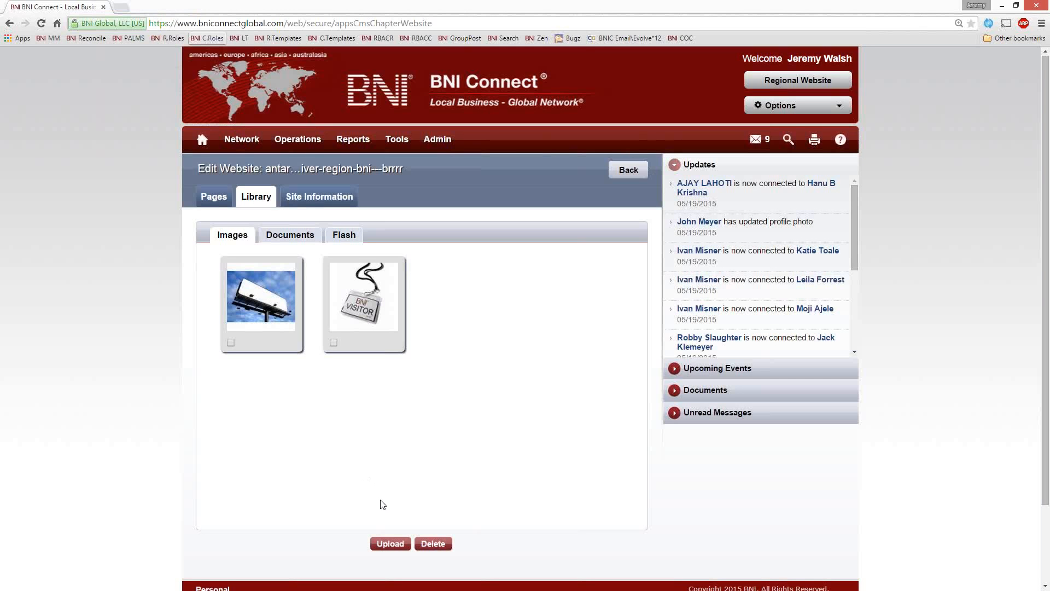
Step: Look at the library's Documents and Flash sections and return to its images
left_click(295, 239)
left_click(353, 240)
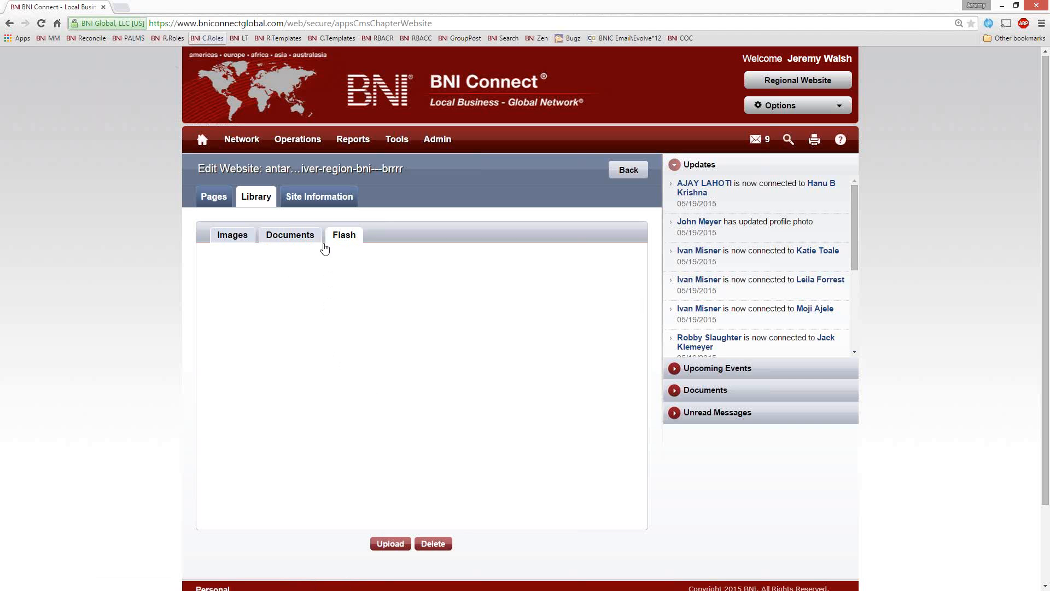
left_click(224, 237)
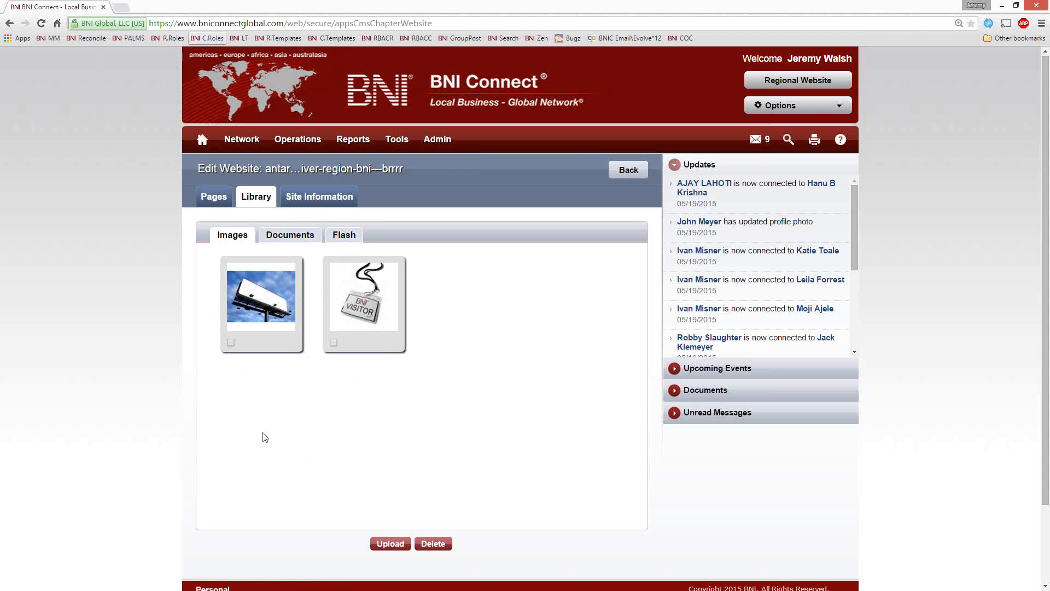
Step: Open the website's site information and point out the chapter folder part of the domain name
left_click(313, 202)
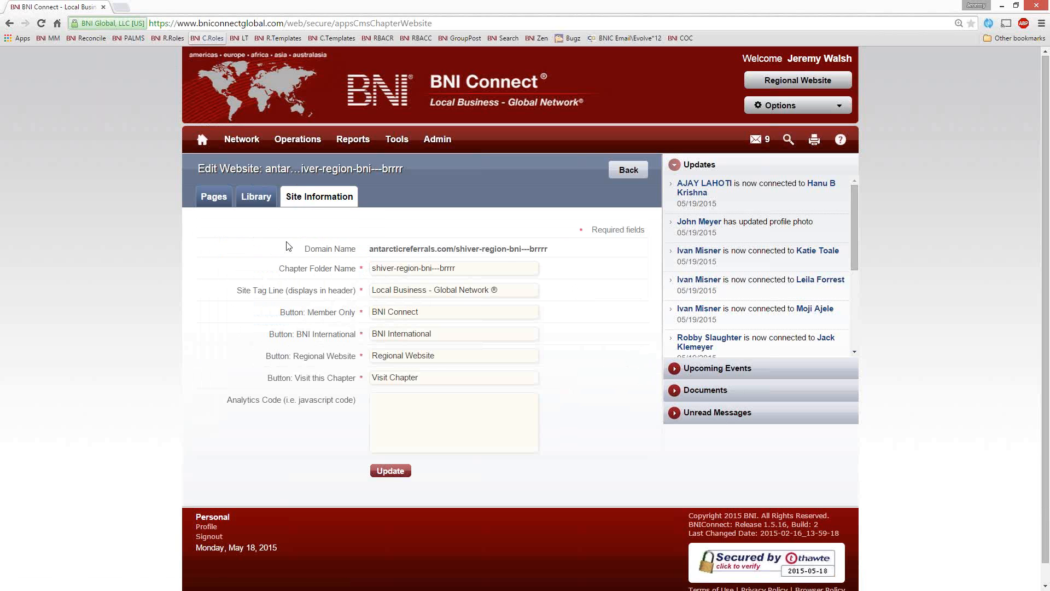
left_click_drag(372, 256, 454, 256)
left_click(474, 260)
left_click_drag(456, 249, 555, 249)
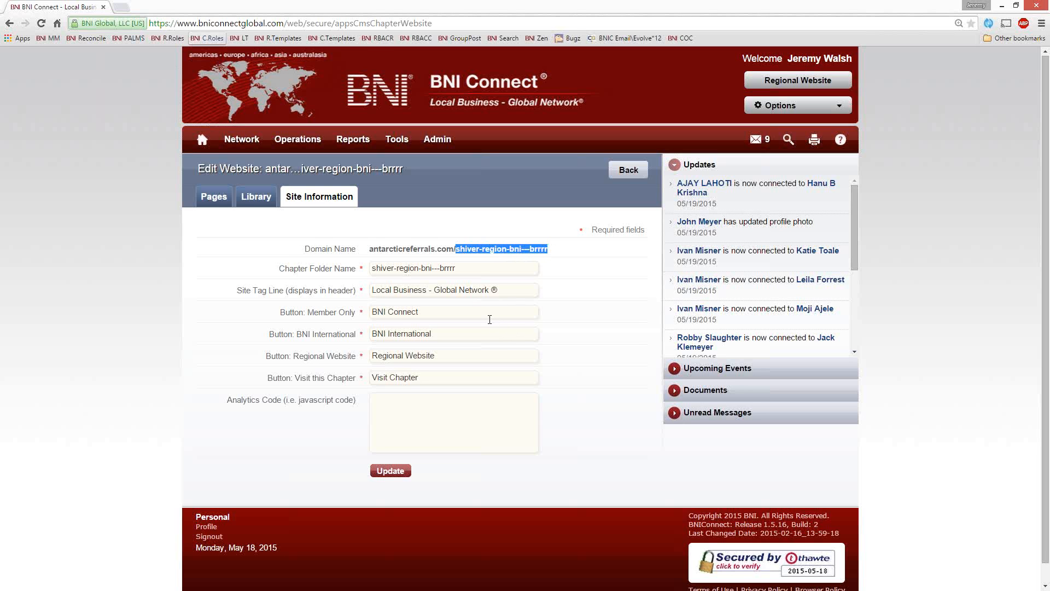
left_click(475, 257)
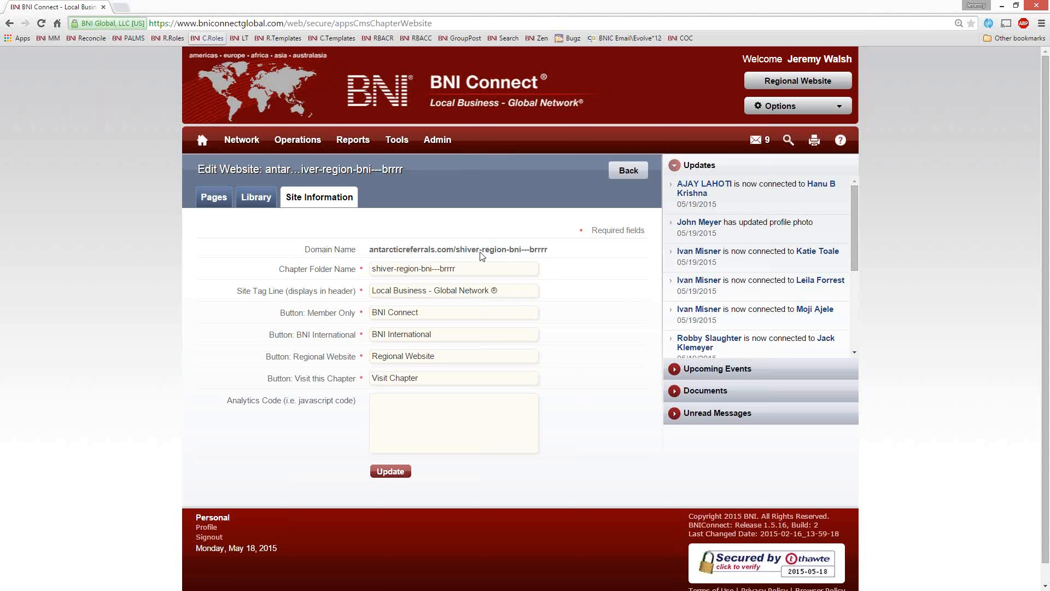
left_click_drag(457, 250, 549, 254)
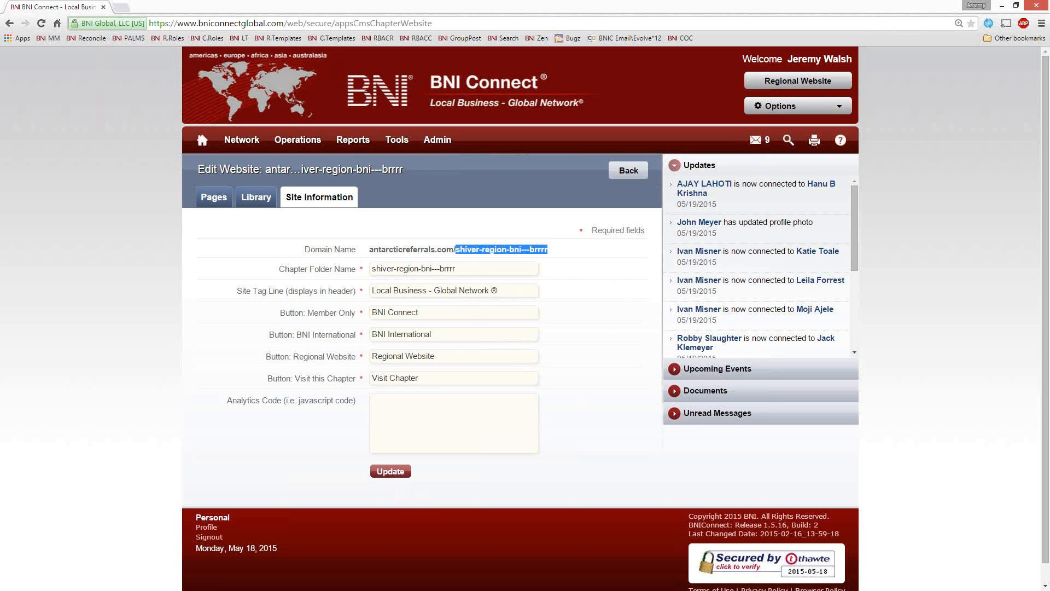
left_click(478, 268)
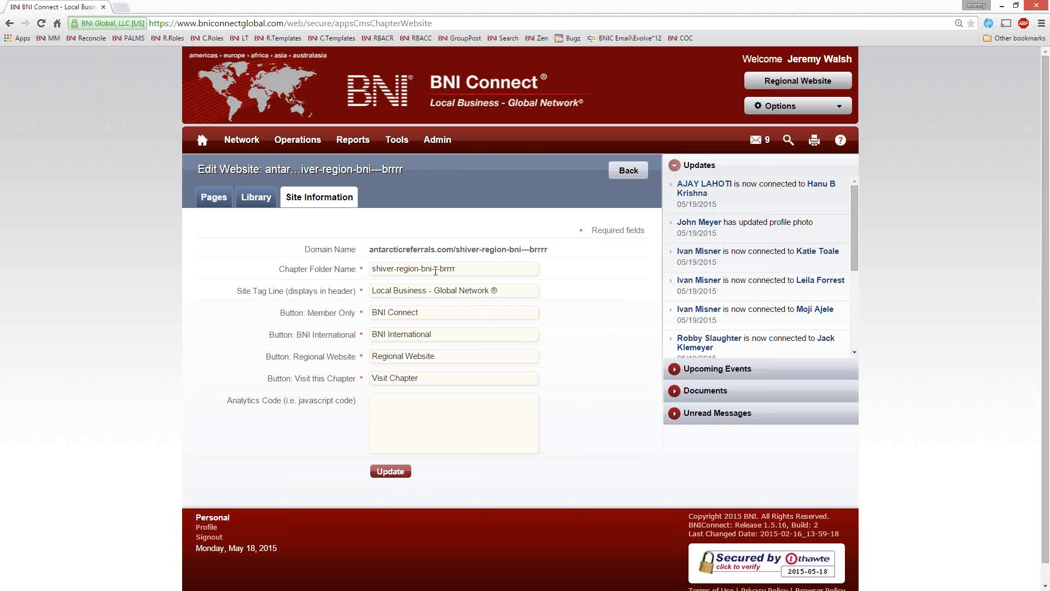
Step: Shorten the chapter folder name to brrrr, save the site information and publish the website
left_click_drag(439, 270, 232, 272)
key("BackSpace")
scroll(404, 422, "down", 1)
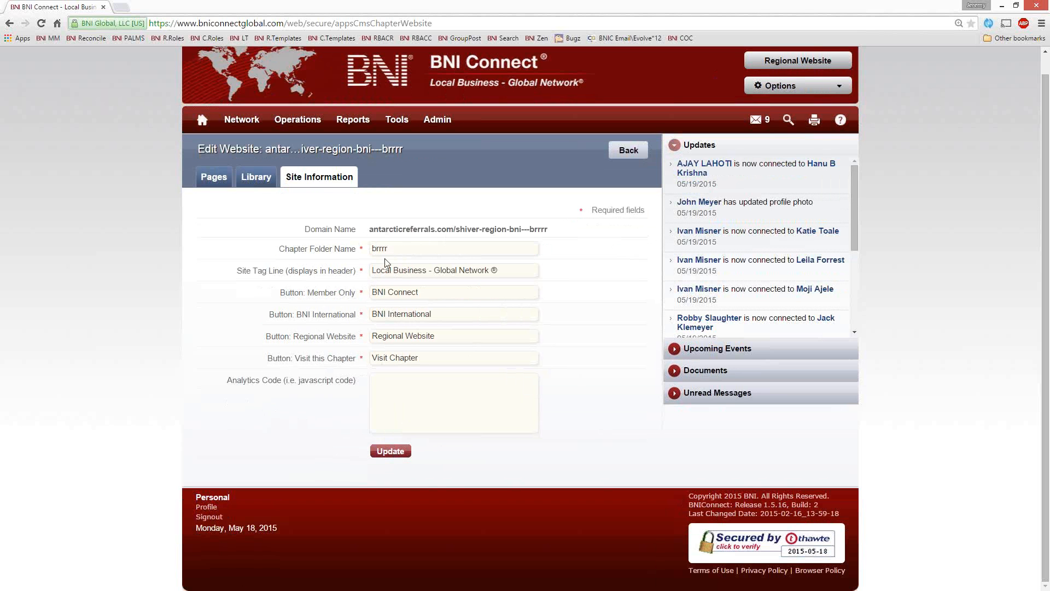
left_click(390, 452)
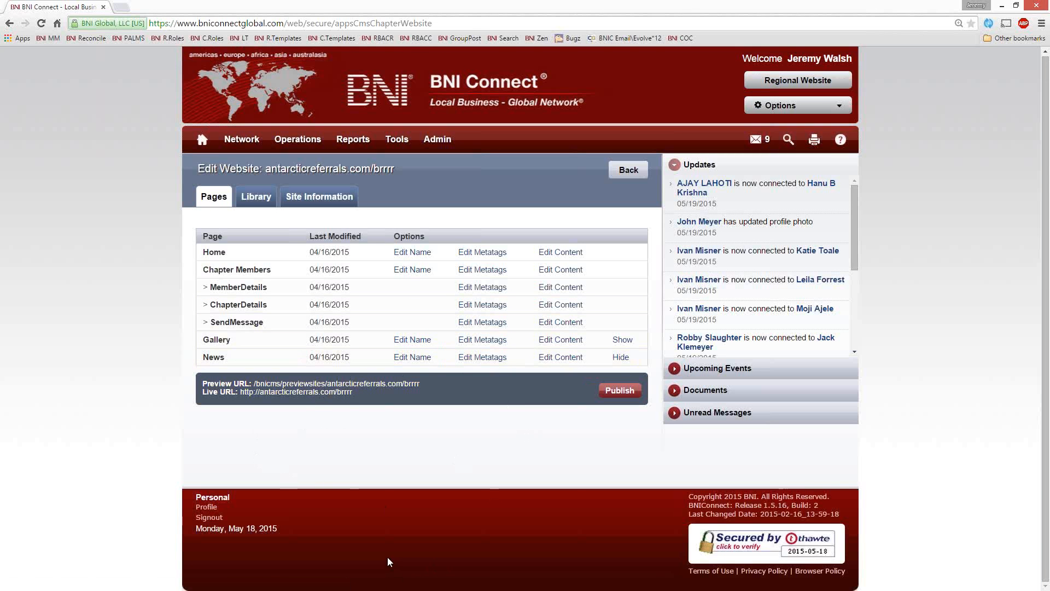
left_click(620, 390)
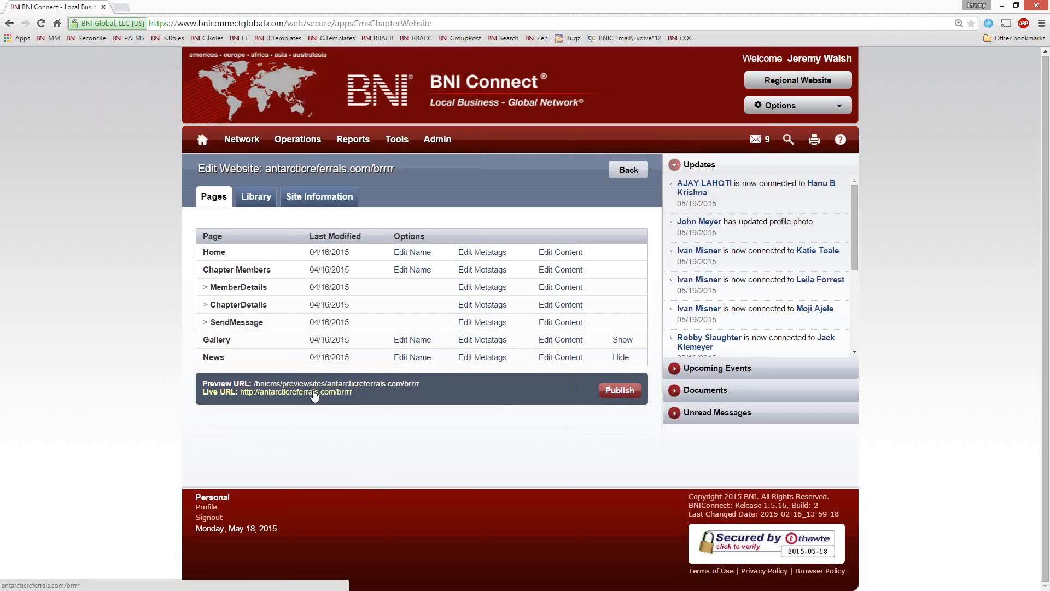
Step: Check the shortened web address on the live BNI - Brrrr website and close the site
left_click(314, 392)
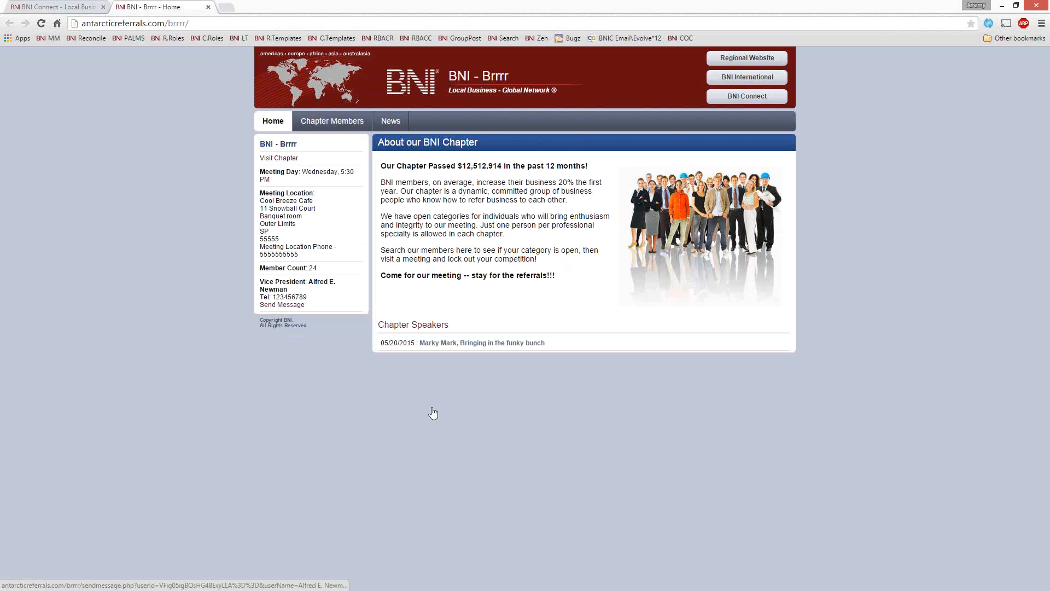
left_click(143, 27)
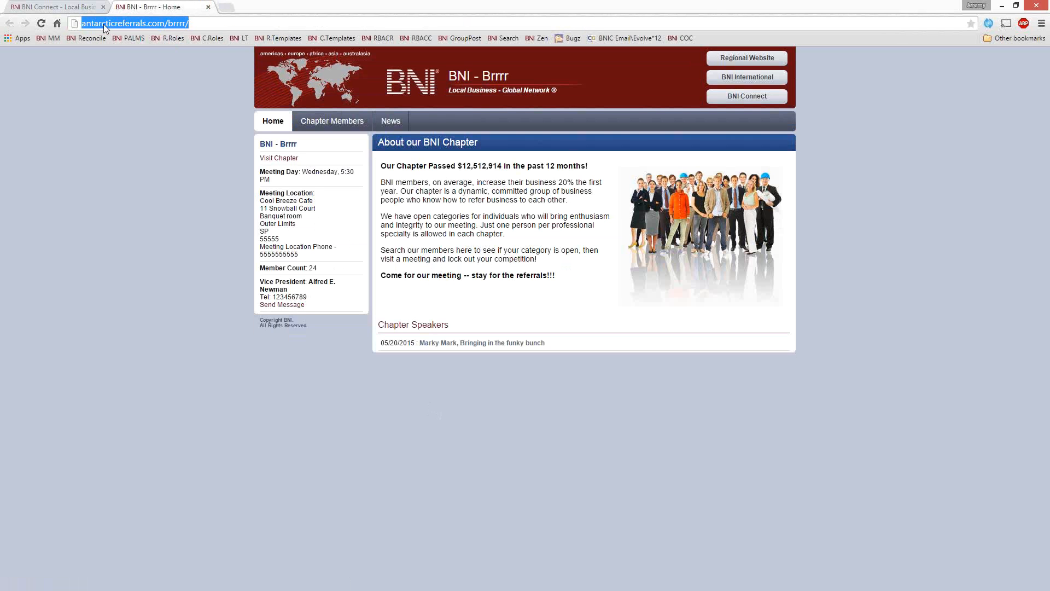
left_click(102, 24)
left_click_drag(83, 26, 200, 24)
left_click(208, 7)
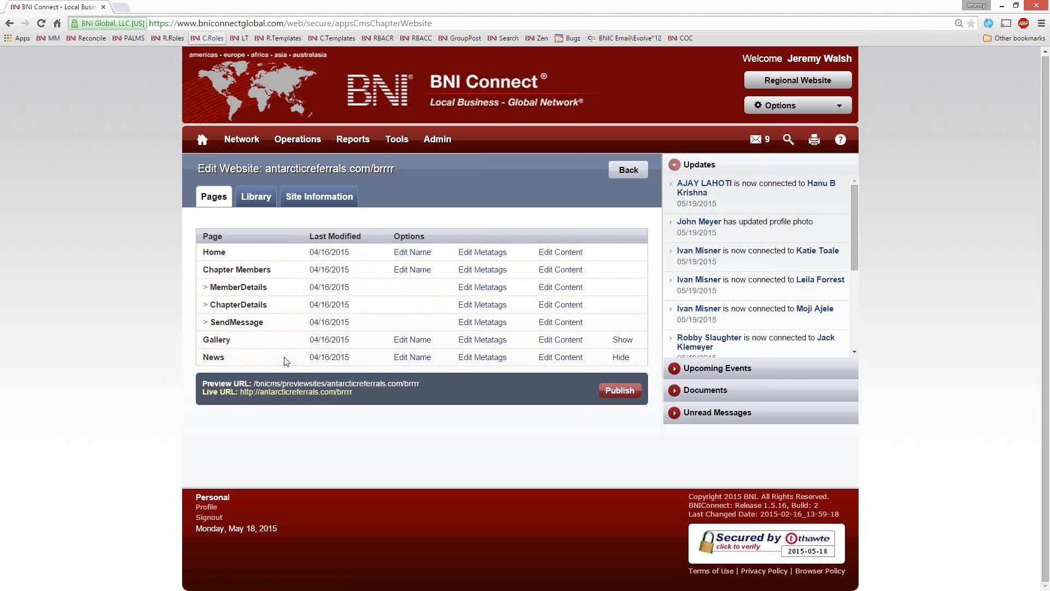
Step: Rename the Home page as Our Glorious Chapter, close the live site and open the website's preview version
left_click(277, 392)
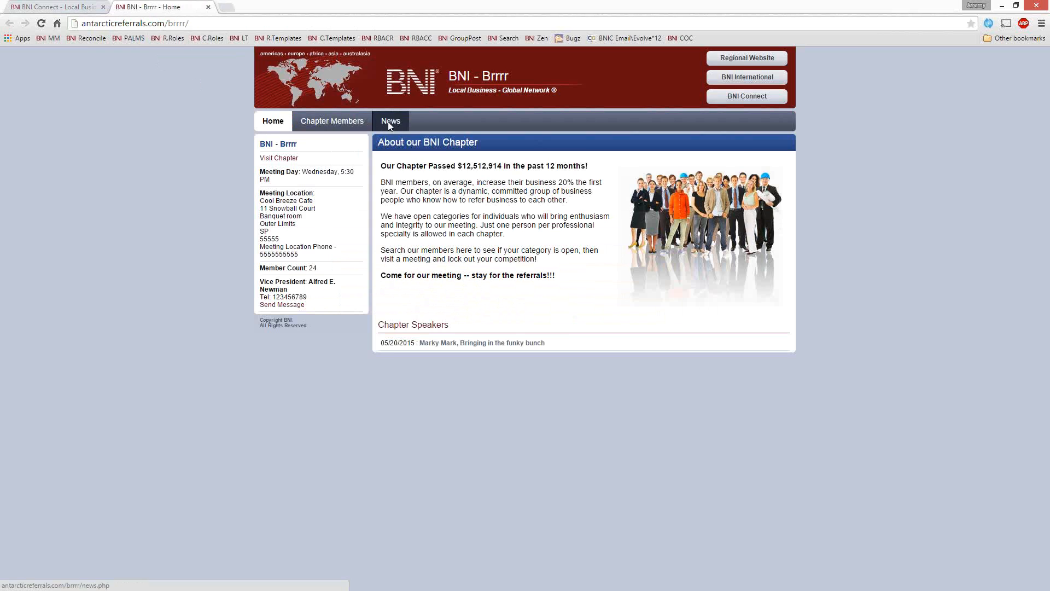
left_click(69, 7)
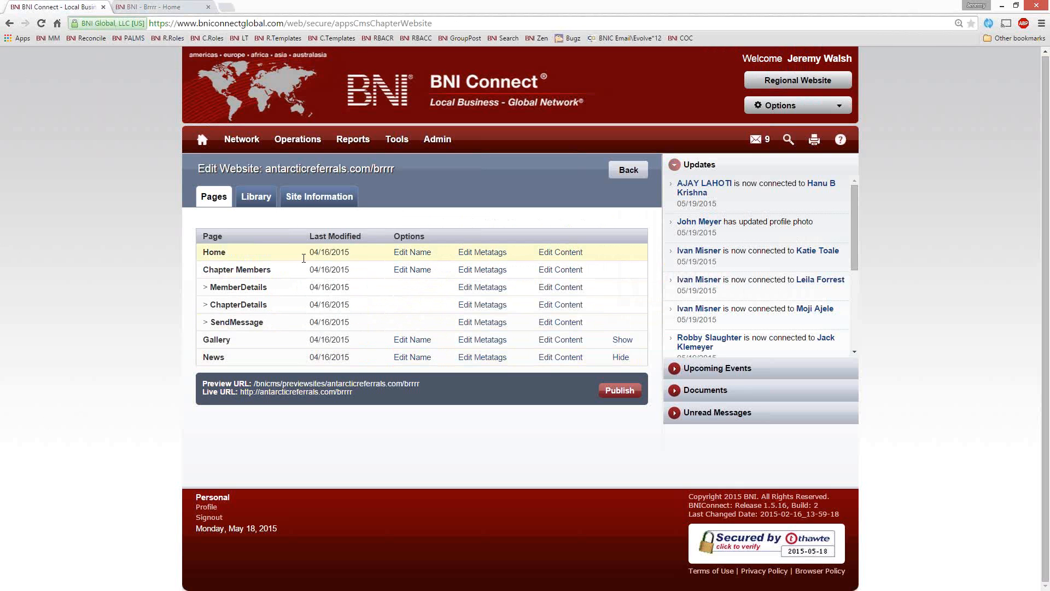
left_click(416, 252)
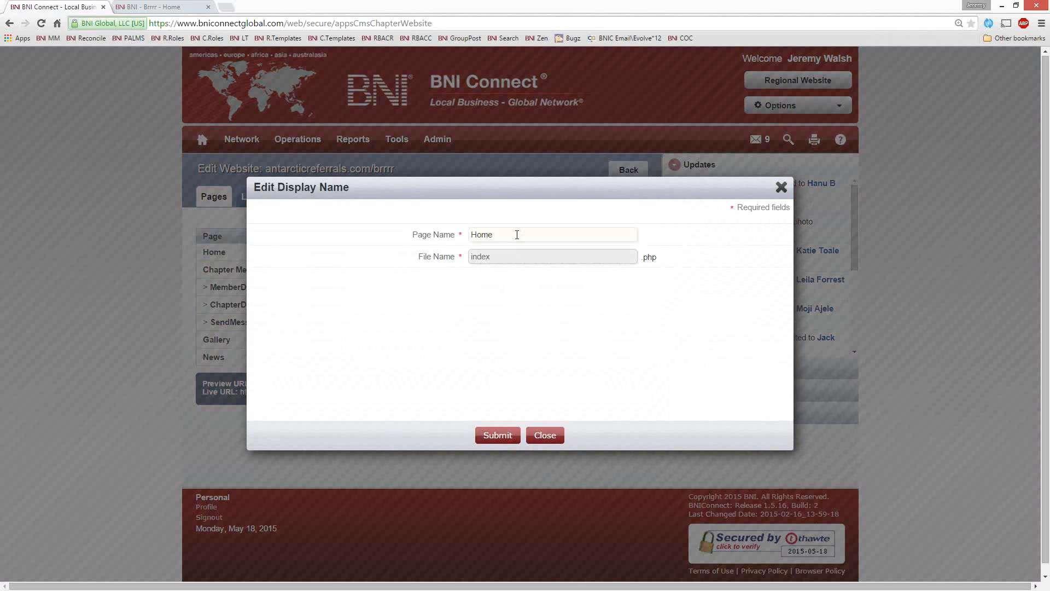
left_click_drag(517, 236, 246, 239)
type("Our")
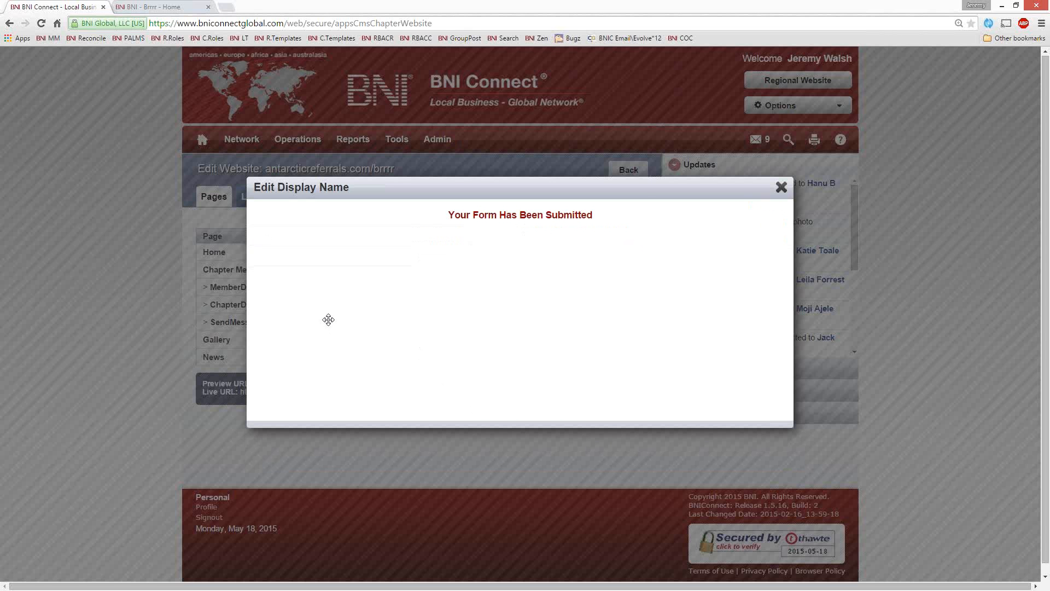
left_click(208, 7)
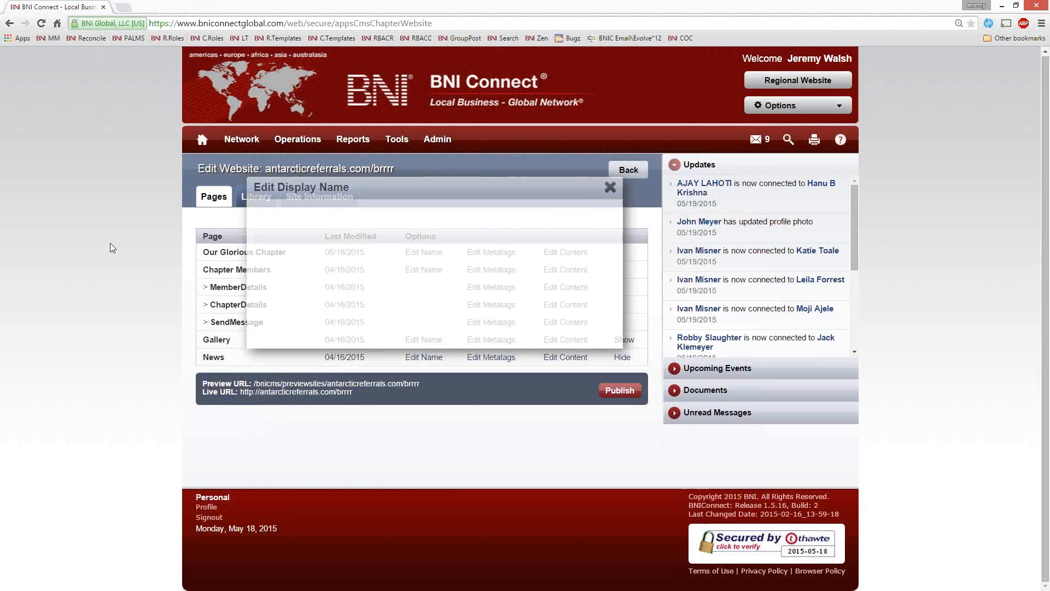
left_click(289, 384)
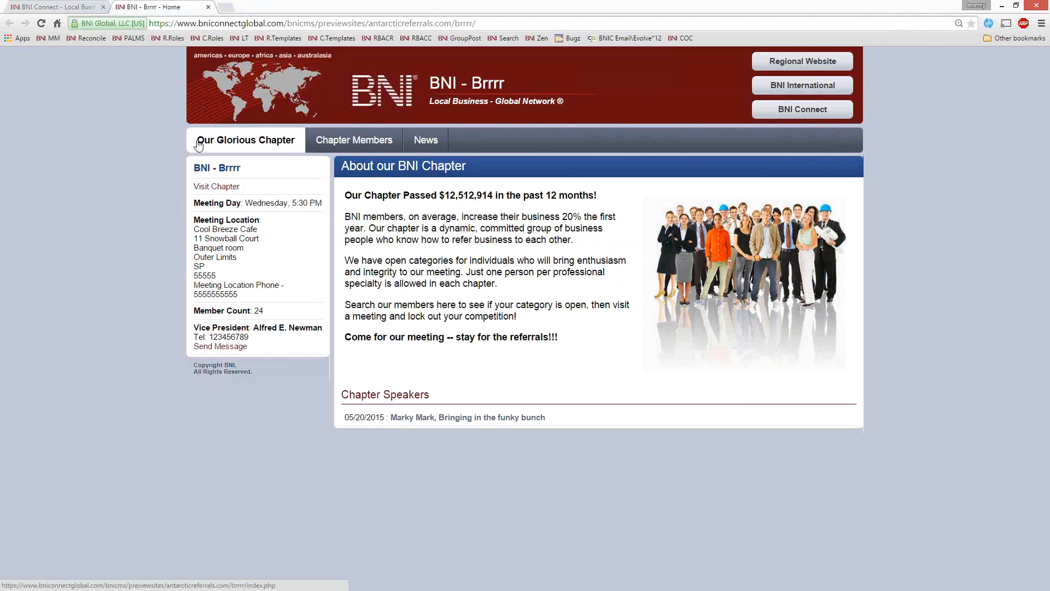
Step: Open the live website alongside the preview, compare the first page's name in both versions, and close both sites
left_click(68, 8)
left_click(257, 393)
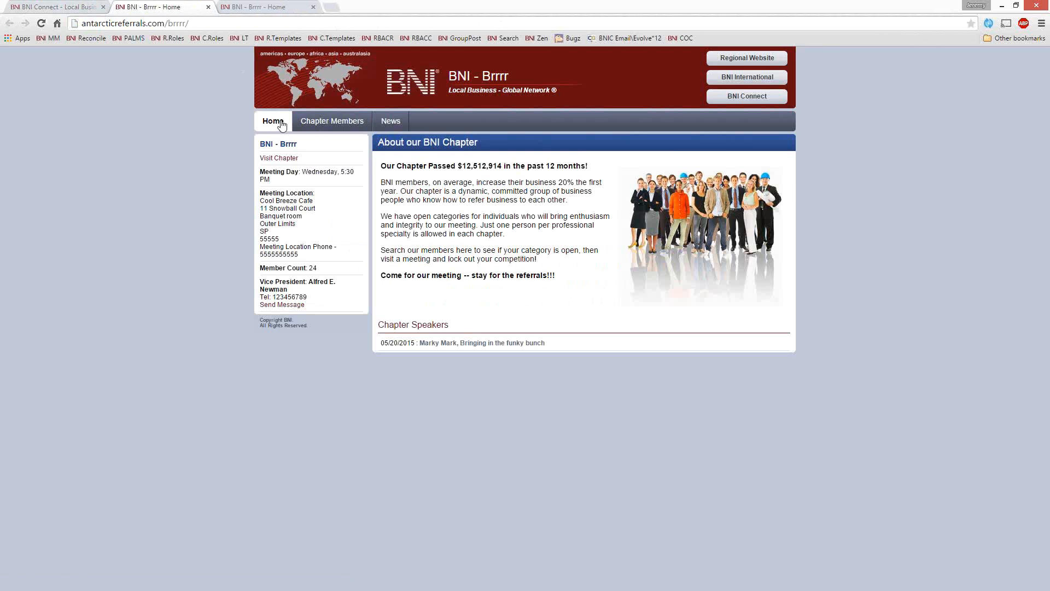
key("ctrl+plus")
key("ctrl+plus")
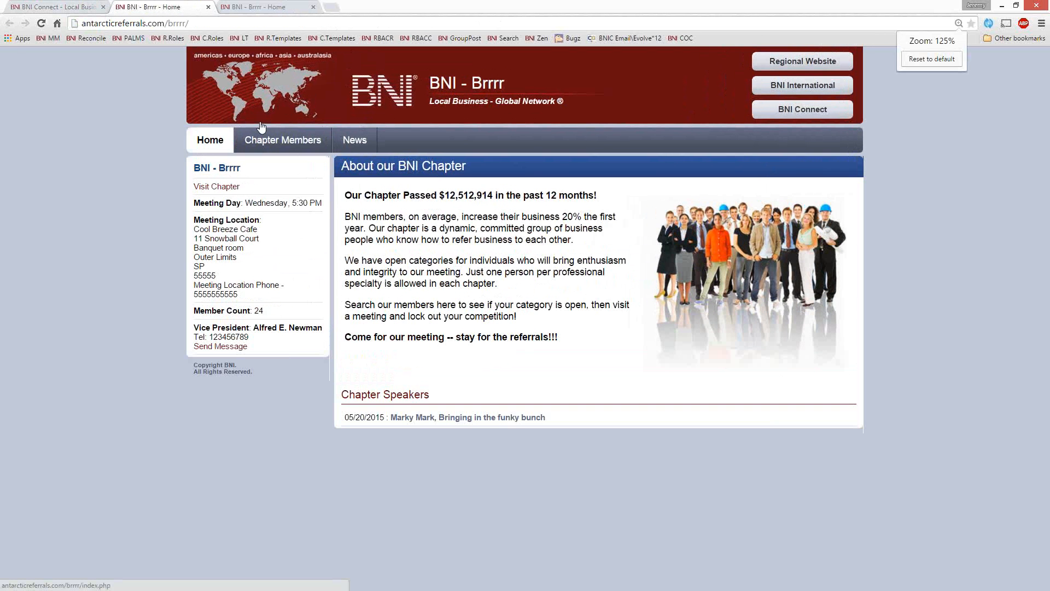
left_click(196, 143)
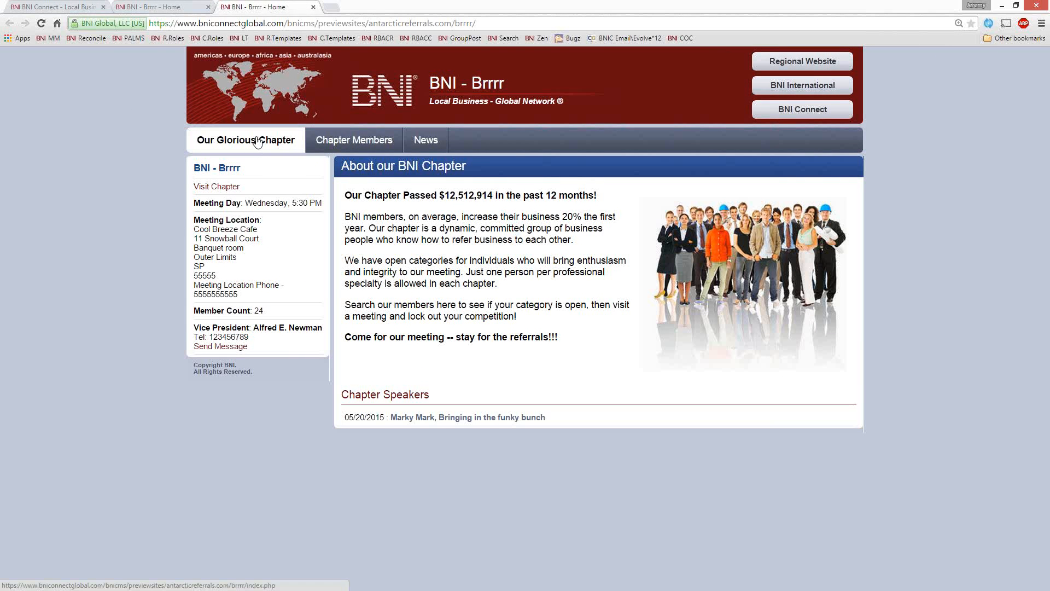
left_click(164, 8)
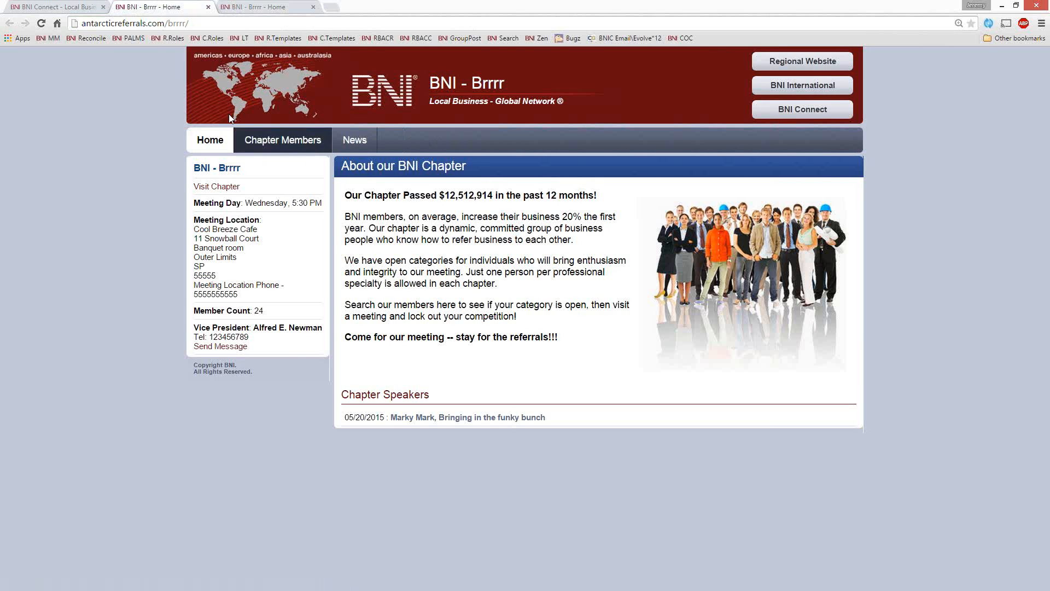
left_click(262, 7)
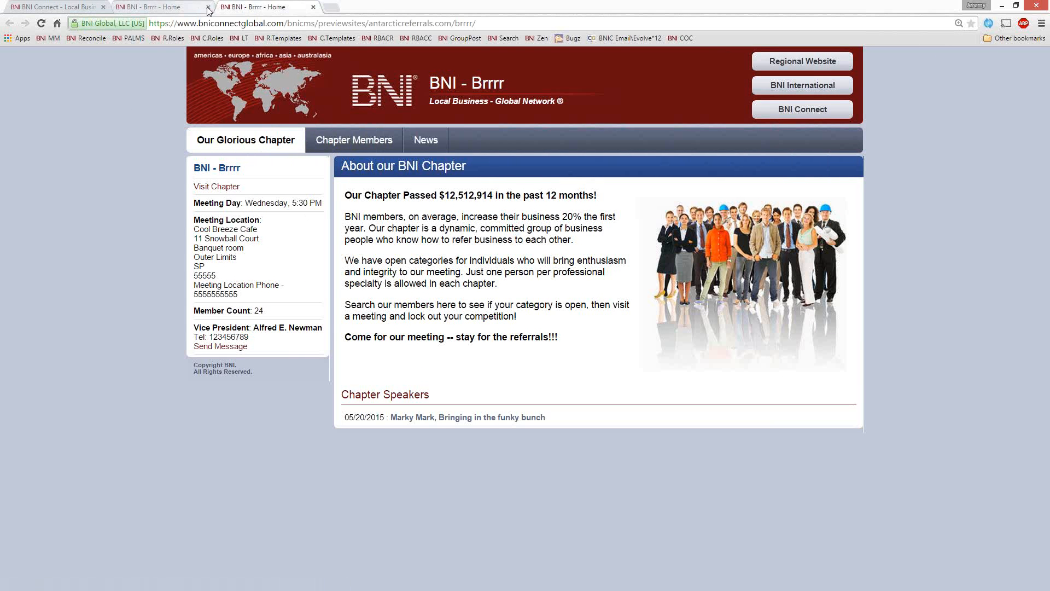
left_click(208, 7)
left_click(208, 8)
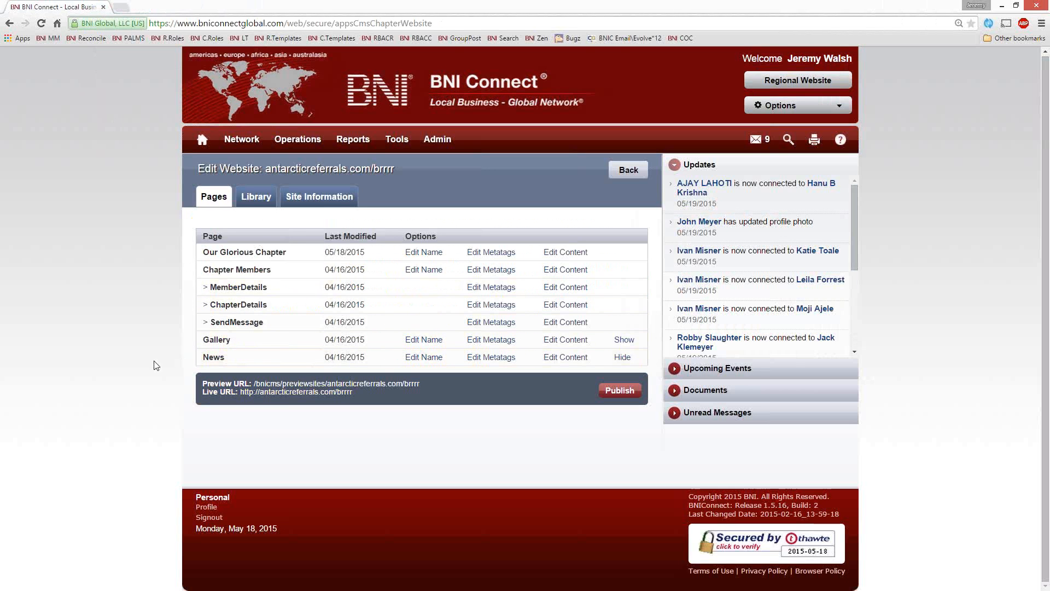
Step: View the metatags of the Our Glorious Chapter page and close them without making changes
left_click(497, 255)
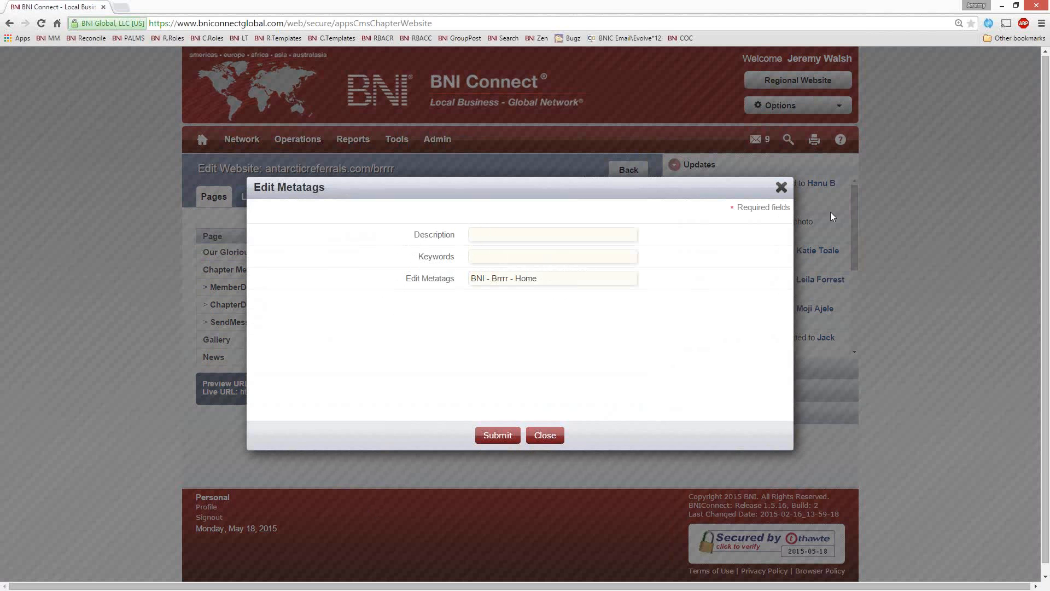
left_click(781, 188)
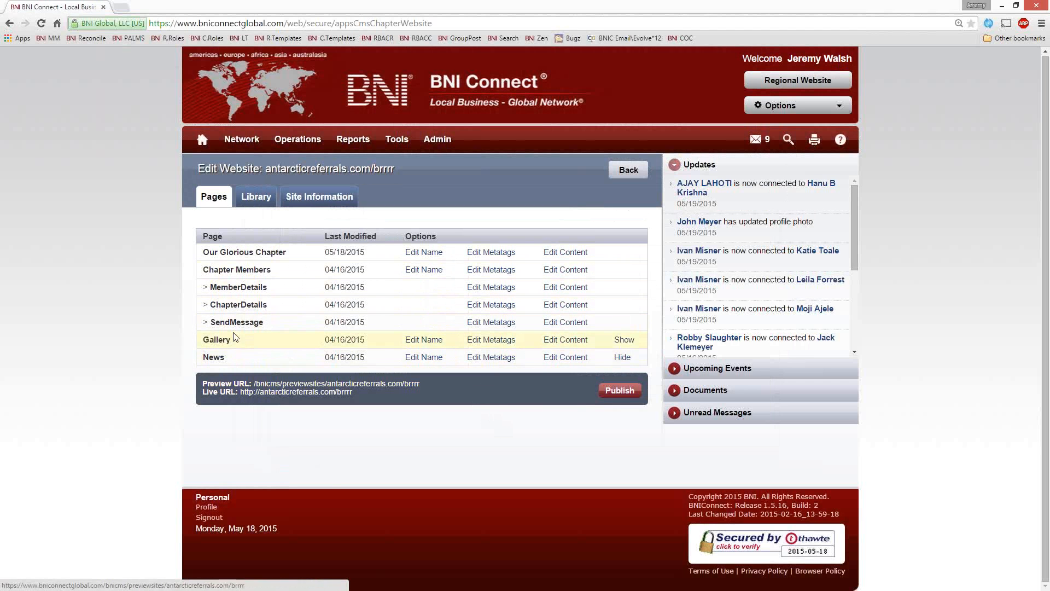
Step: Compare the CMS page list with the navigation of the website's preview, pointing out the News, Chapter Members and Gallery pages
left_click_drag(233, 340, 202, 358)
left_click(237, 365)
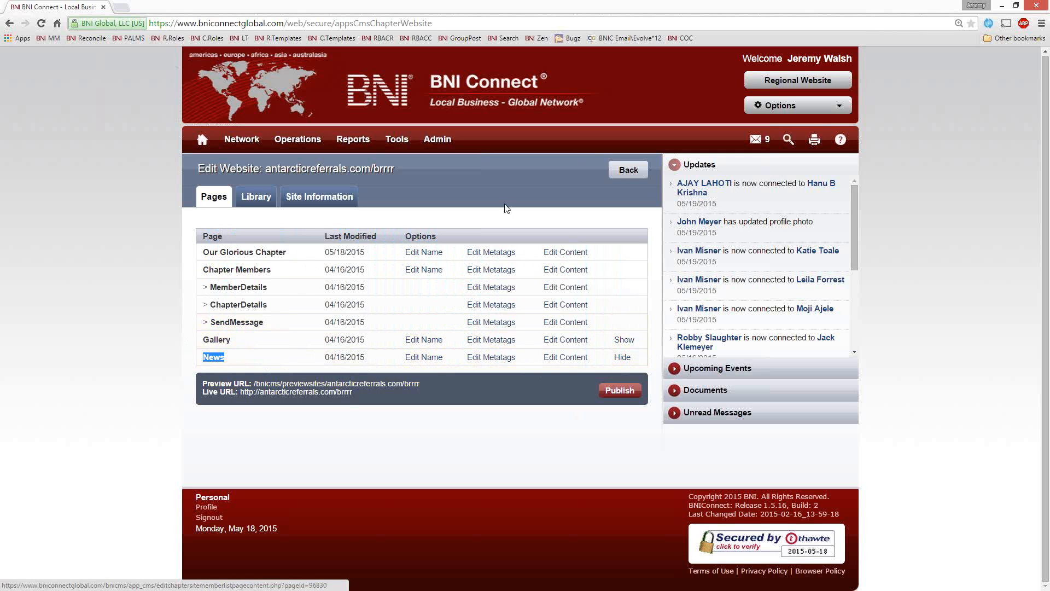
left_click(298, 384)
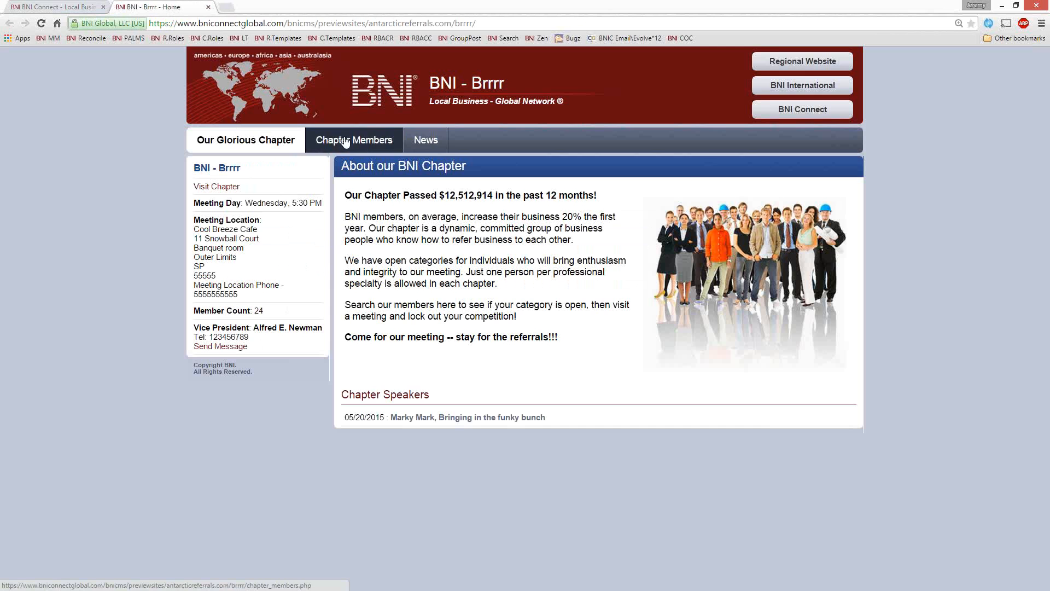
left_click(70, 8)
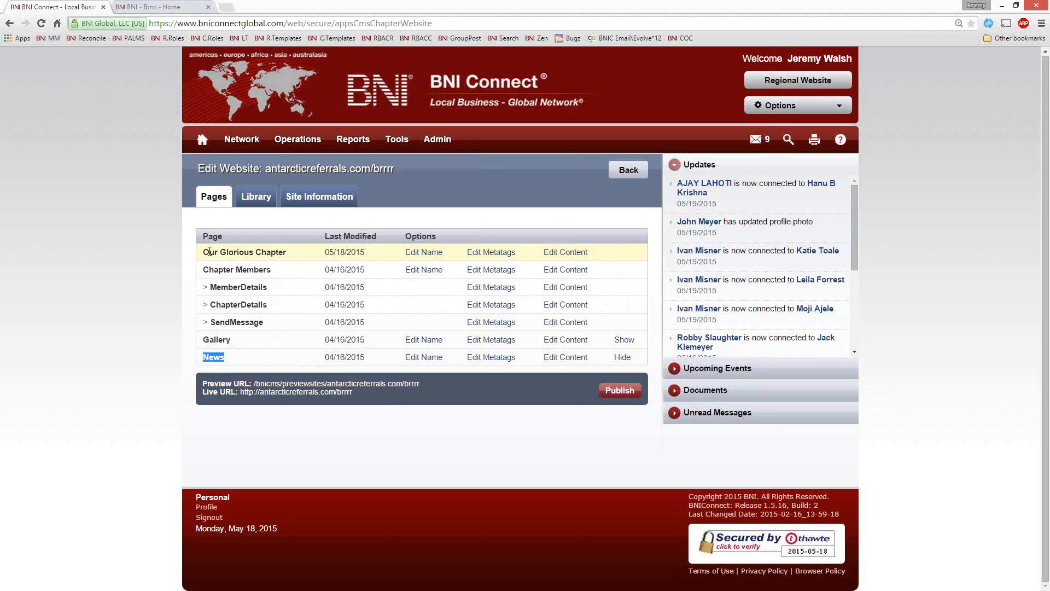
double_click(206, 270)
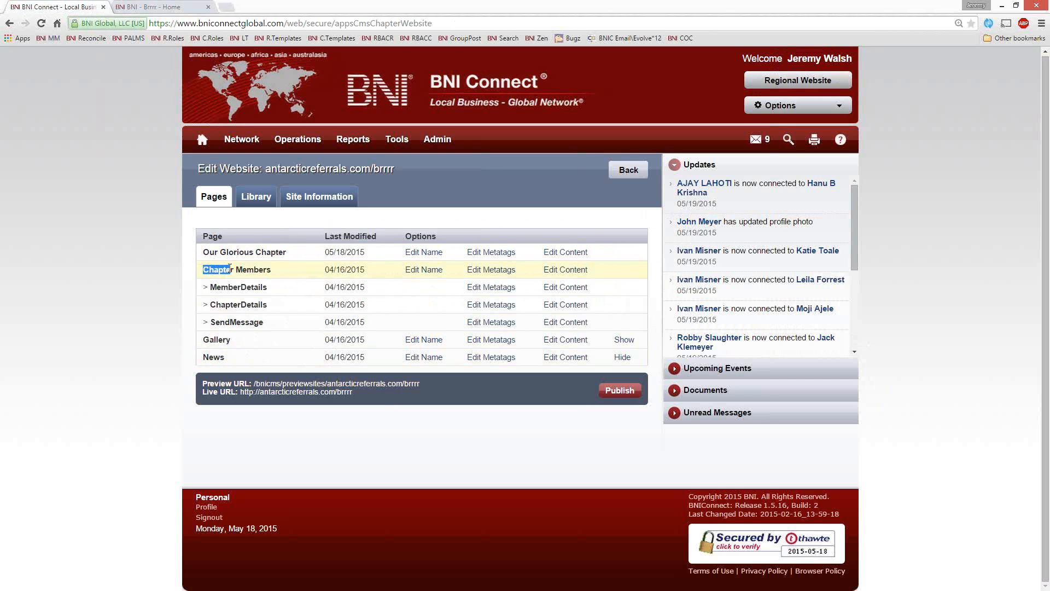
left_click(203, 338)
mouse_move(203, 337)
left_mouse_down()
mouse_move(225, 359)
mouse_move(202, 339)
left_mouse_up()
left_click(173, 6)
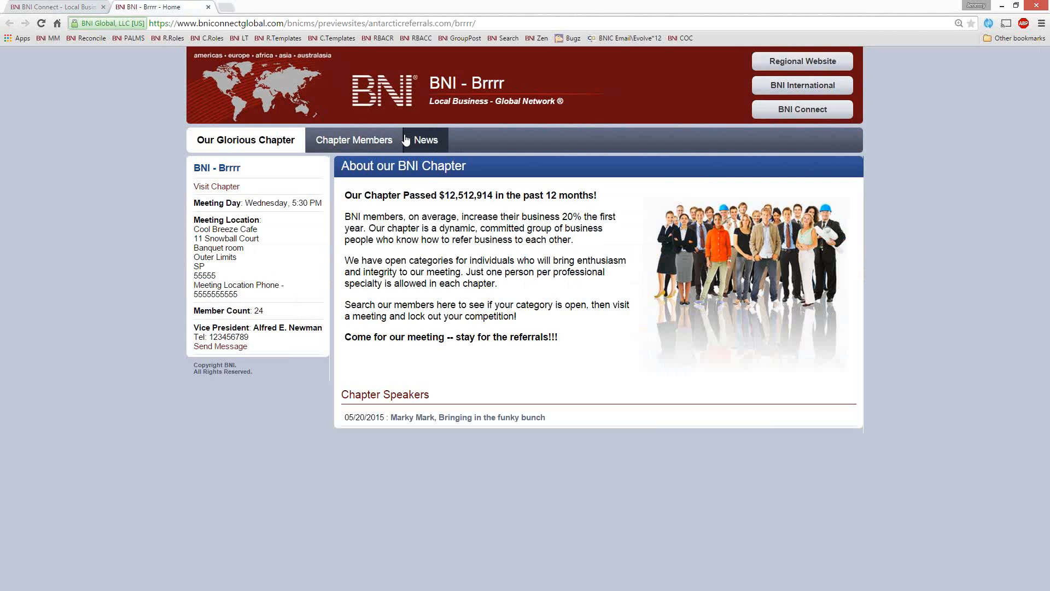
left_click(79, 8)
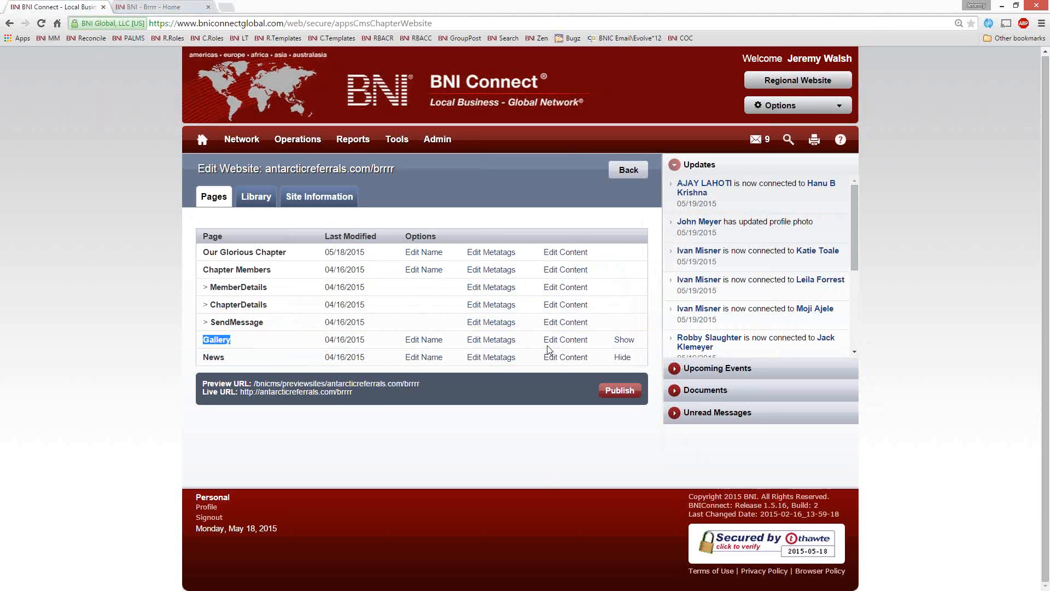
Step: Show the Gallery page, publish the website and close the preview site
left_click(625, 339)
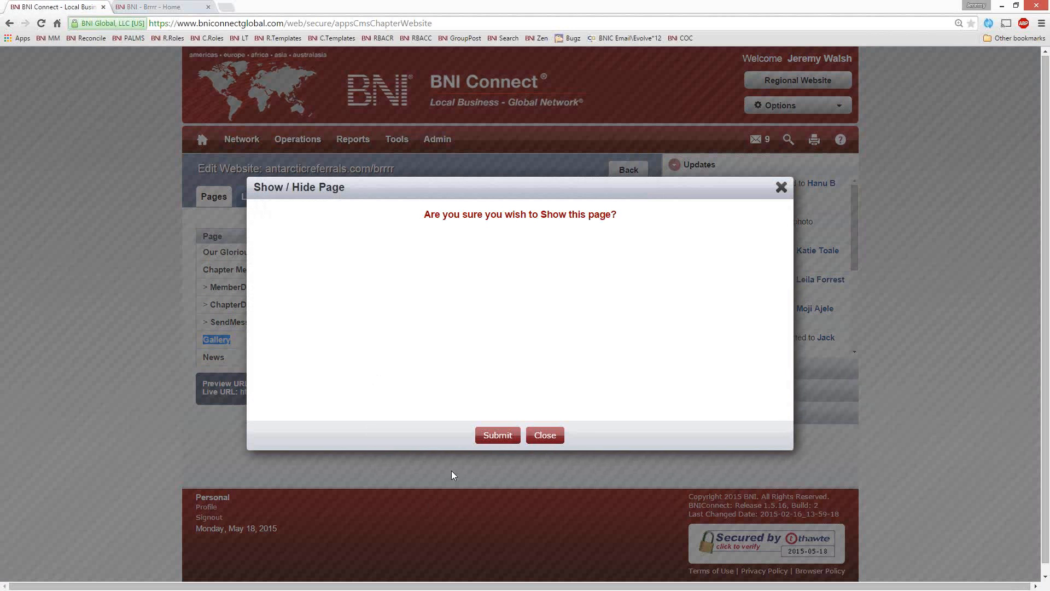
left_click(498, 435)
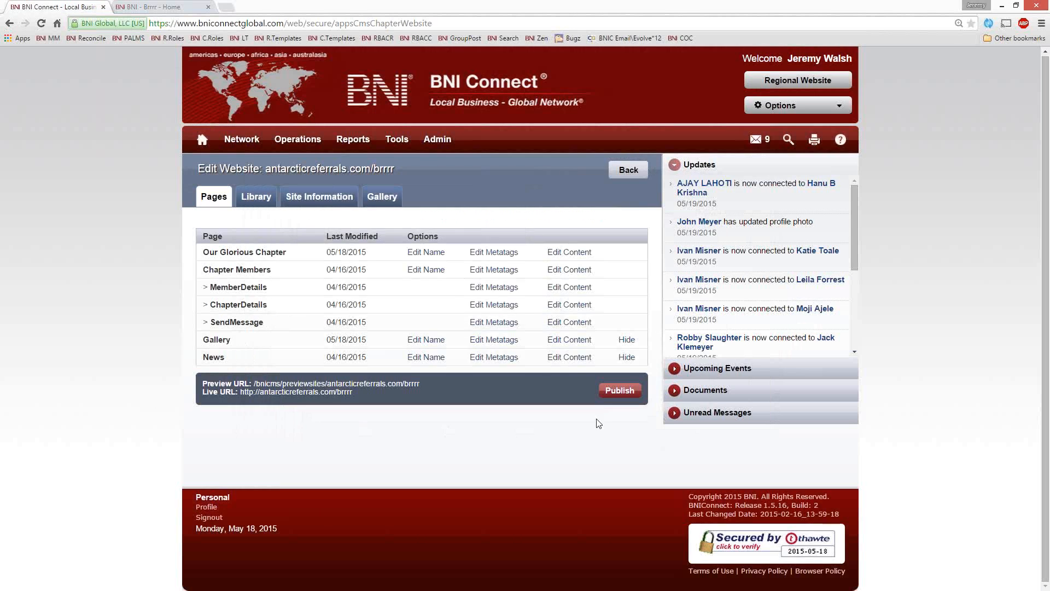
left_click(615, 392)
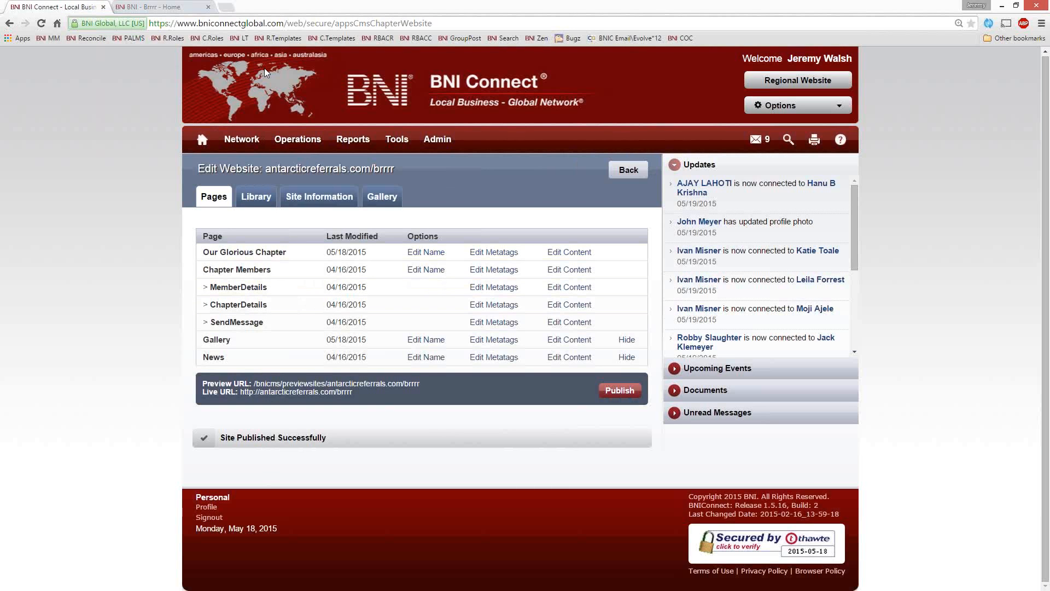
left_click(208, 7)
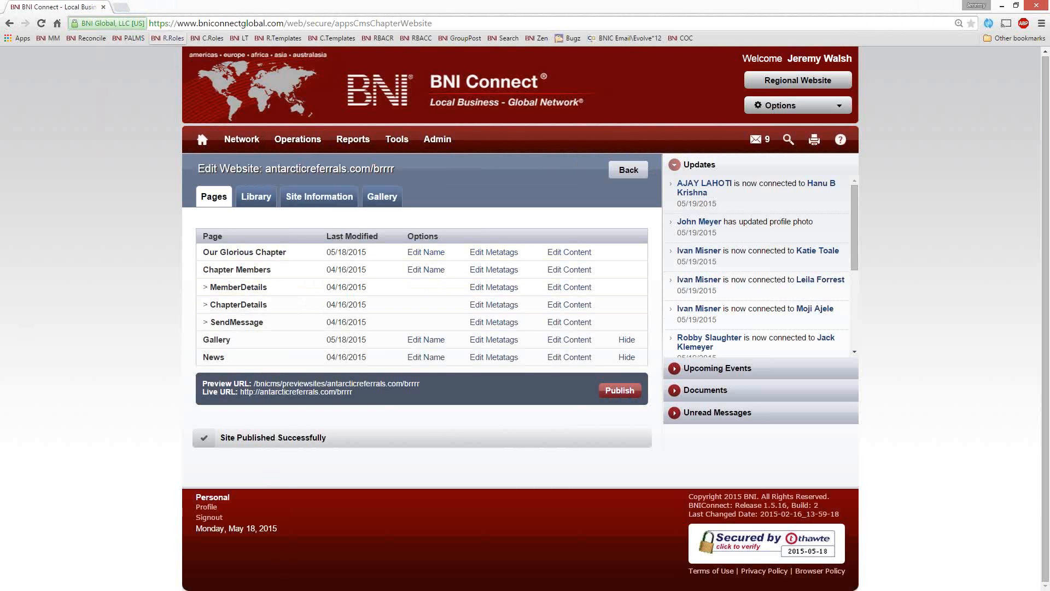
Step: Open the live website, view its Gallery page and first page, and return to the website editor
left_click(297, 391)
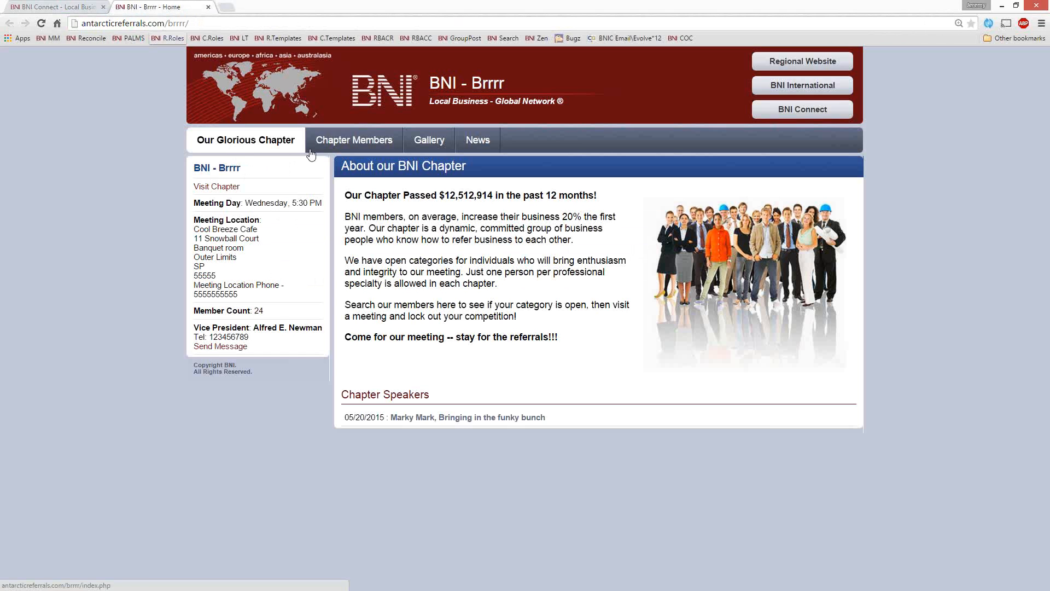
left_click(427, 142)
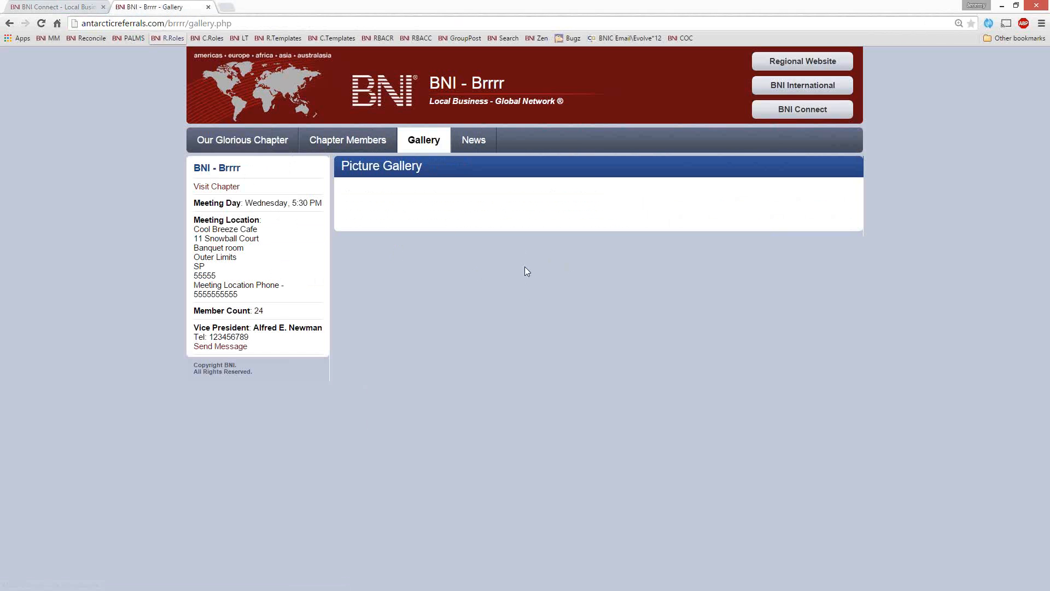
left_click(265, 141)
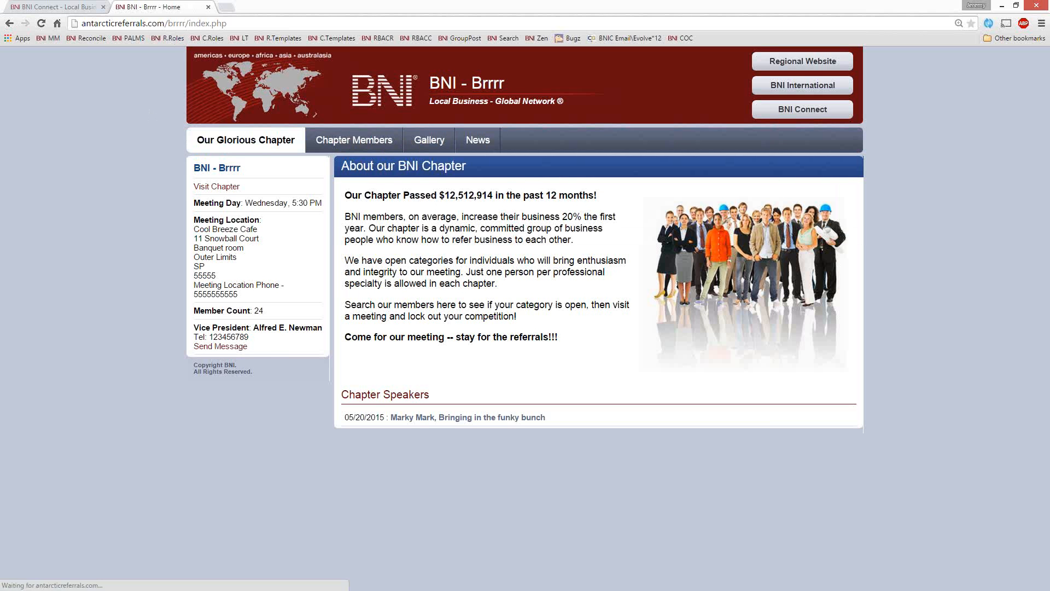
left_click(33, 7)
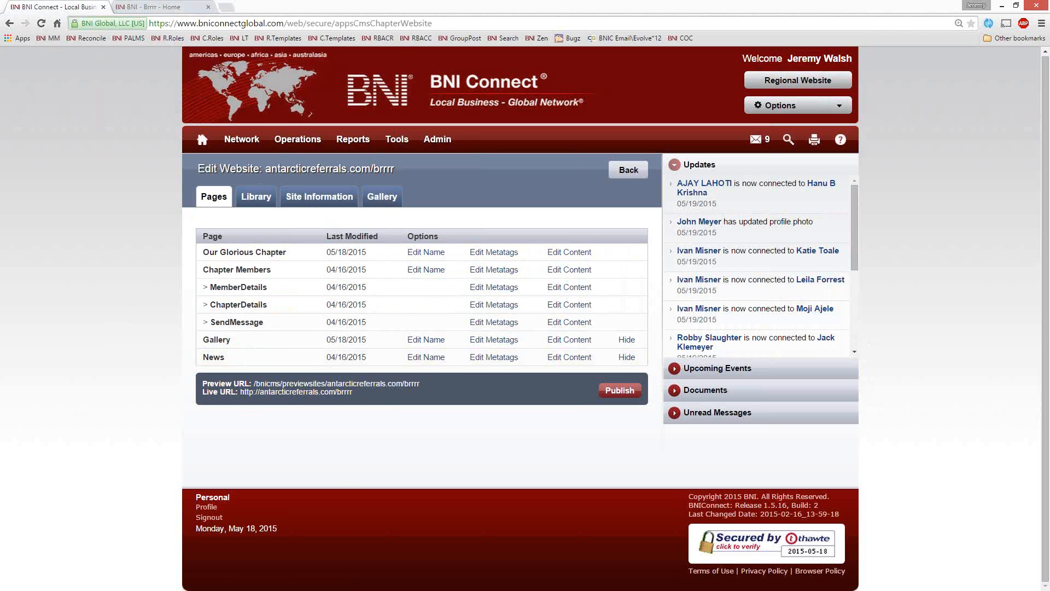
Step: Add a gallery album named Test Album with a short description
left_click(395, 199)
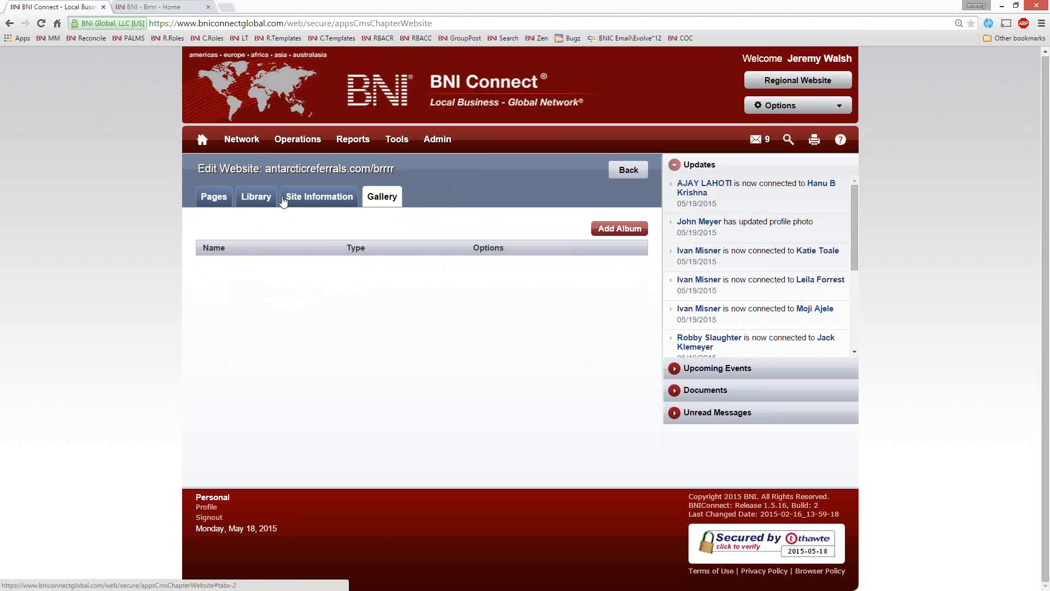
left_click(613, 229)
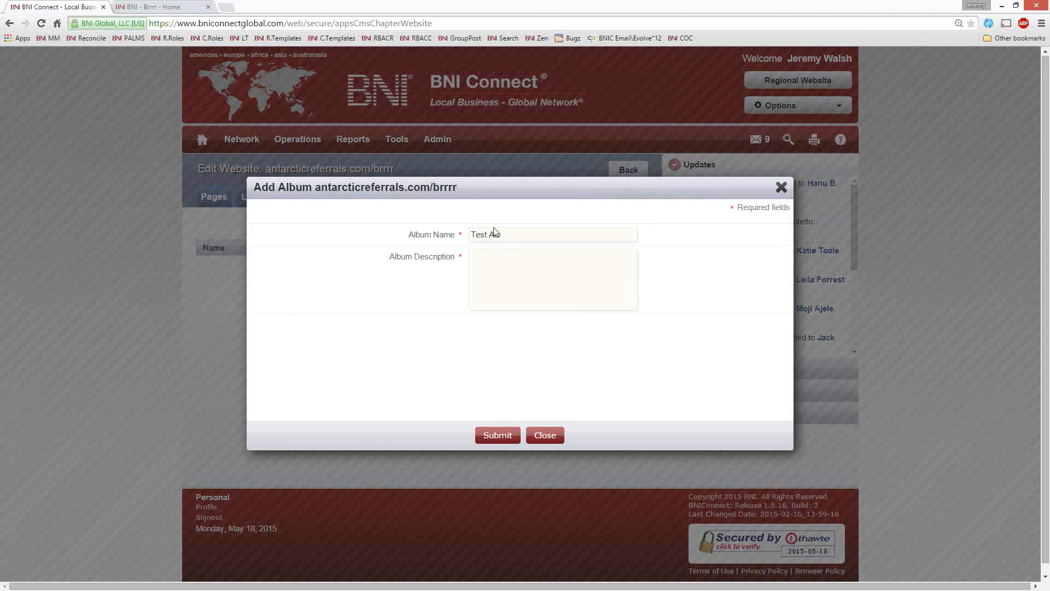
key("Tab")
type("This i")
left_click(498, 436)
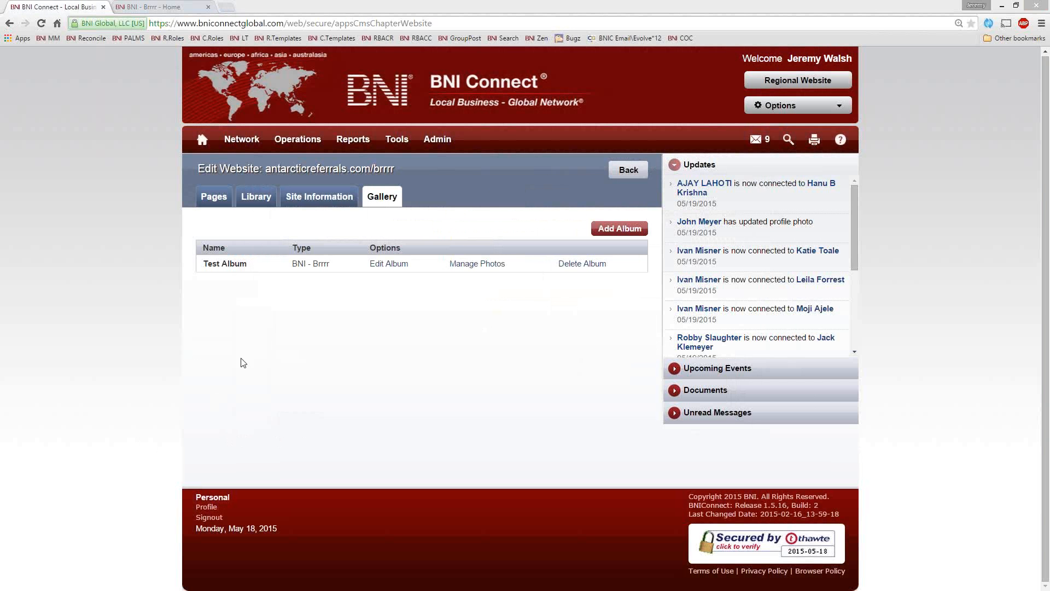
Step: Upload the image k8ovZ28.png to Test Album with the title Giraffe
left_click(464, 264)
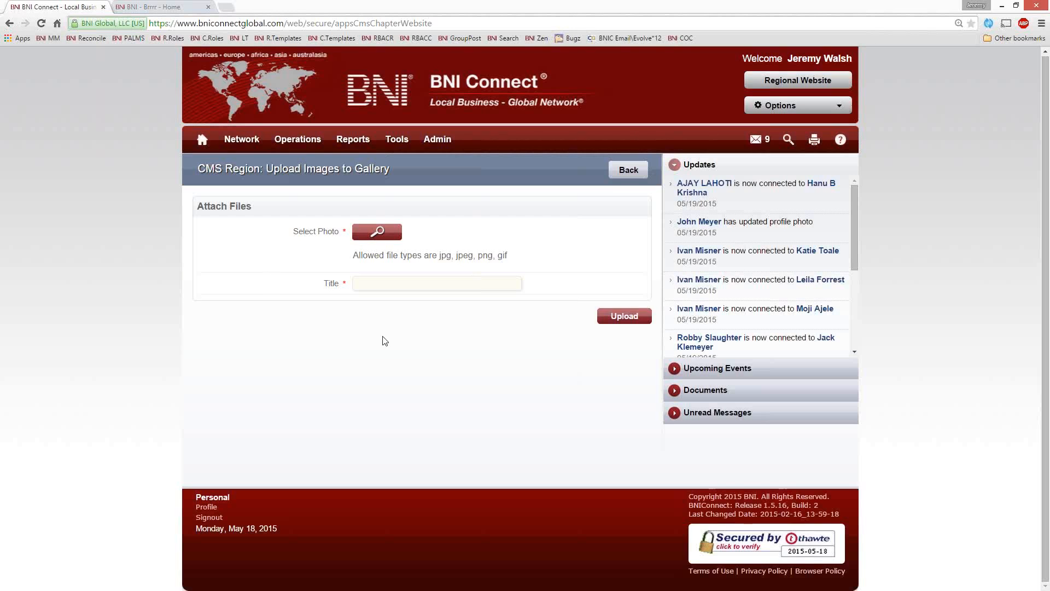
left_click(374, 245)
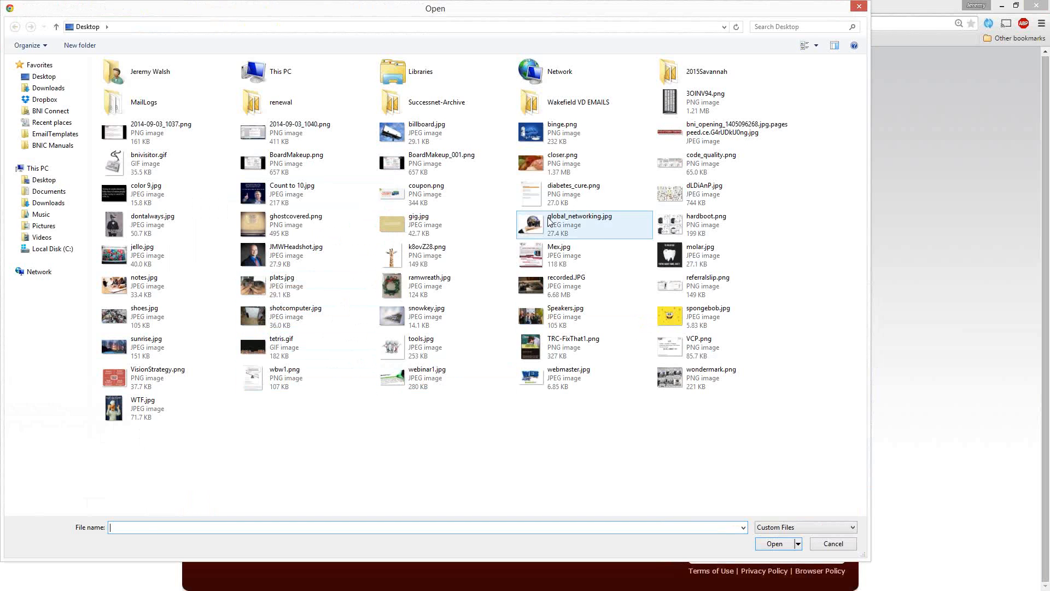
double_click(425, 257)
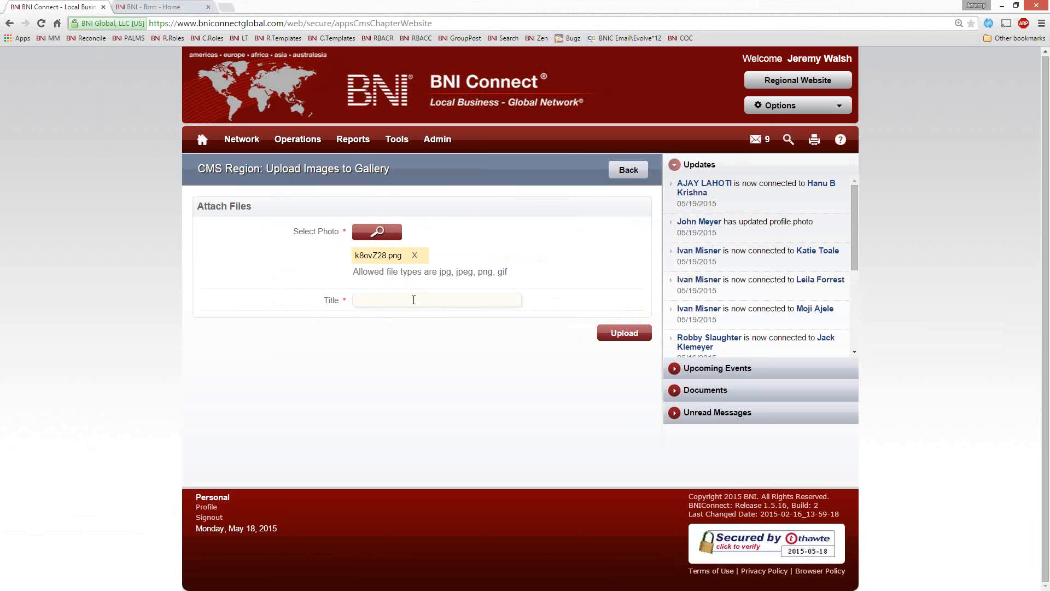
left_click(413, 300)
type("Giraffe")
left_click(636, 338)
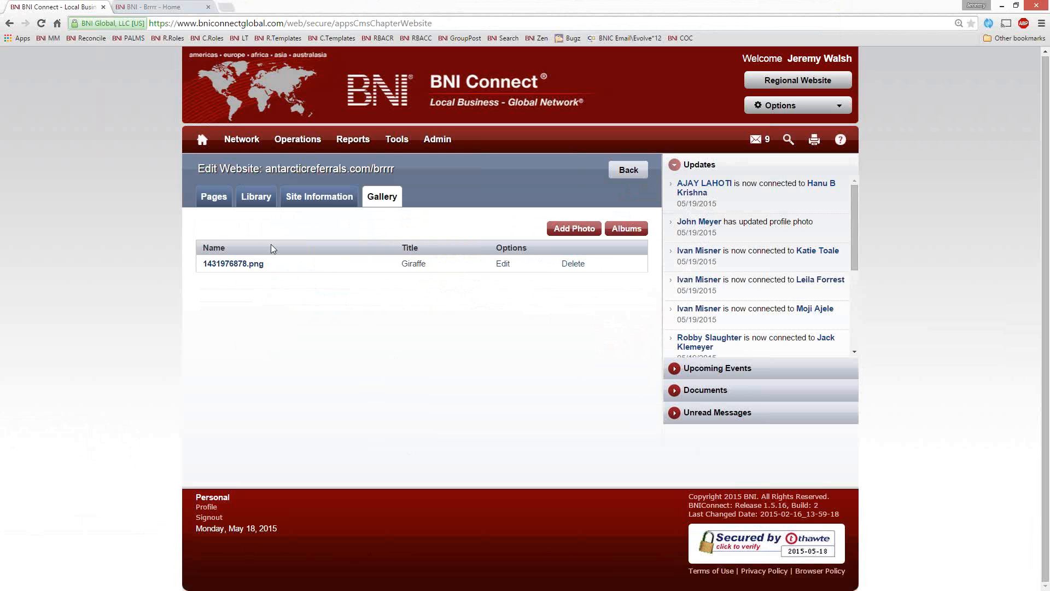
Step: Return to the page list, close the live site and open the content of the Our Glorious Chapter page for editing
left_click(211, 200)
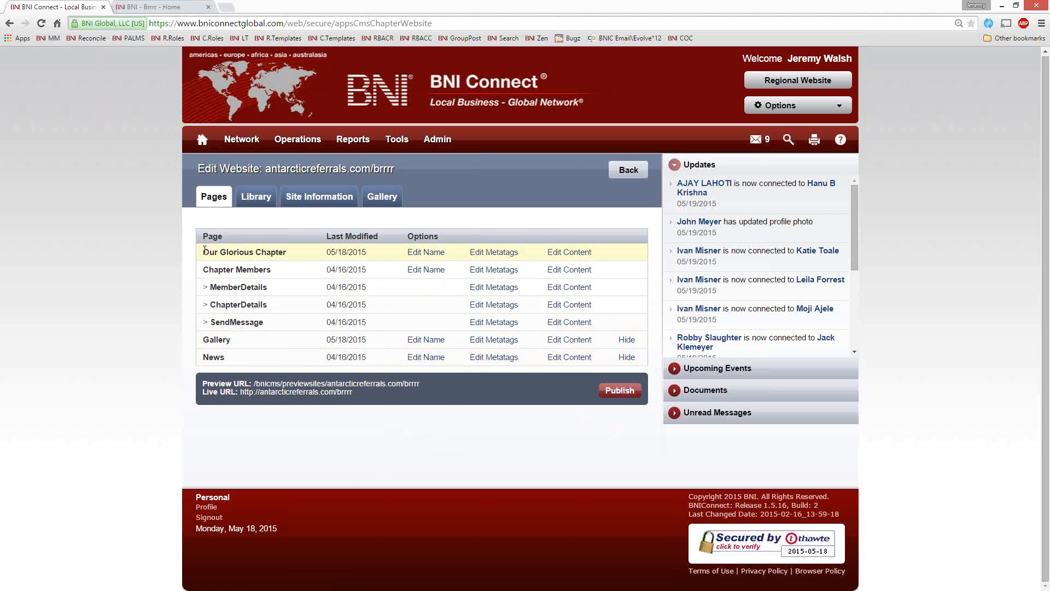
left_click_drag(204, 251, 288, 252)
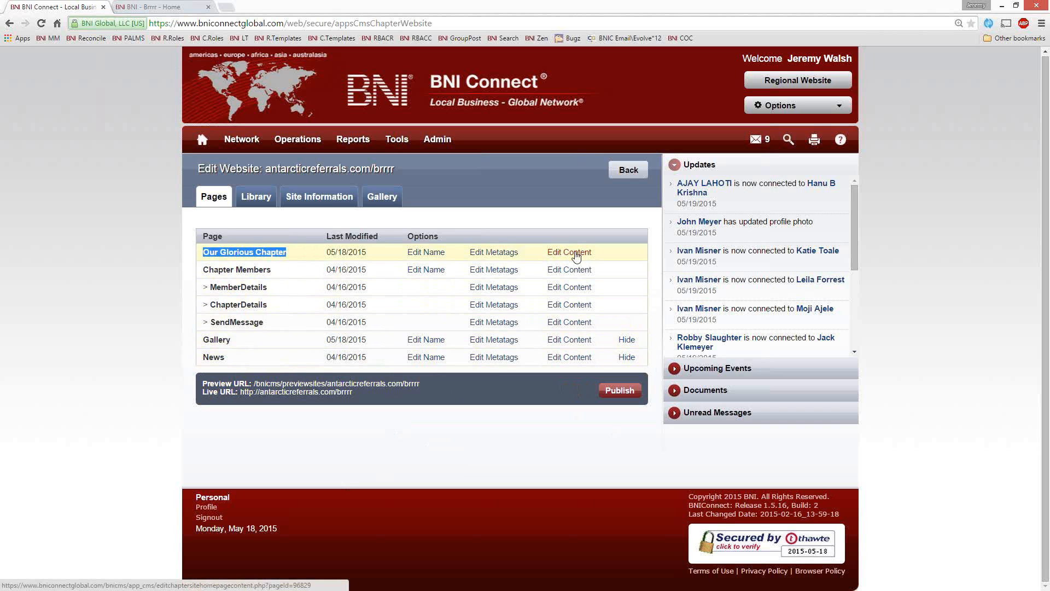
left_click(207, 8)
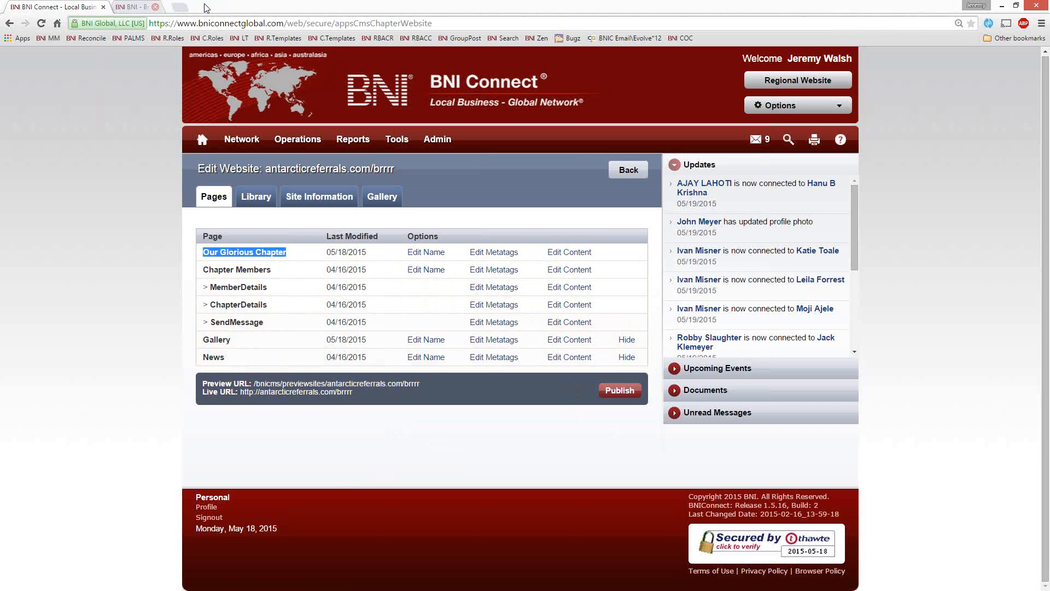
left_click(573, 252)
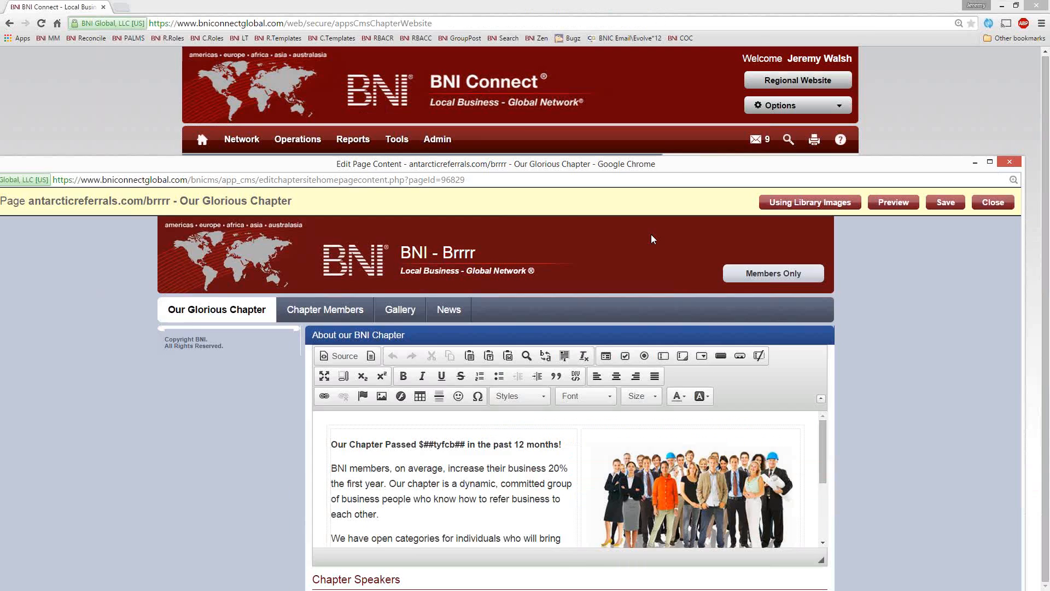
left_click_drag(652, 239, 626, 12)
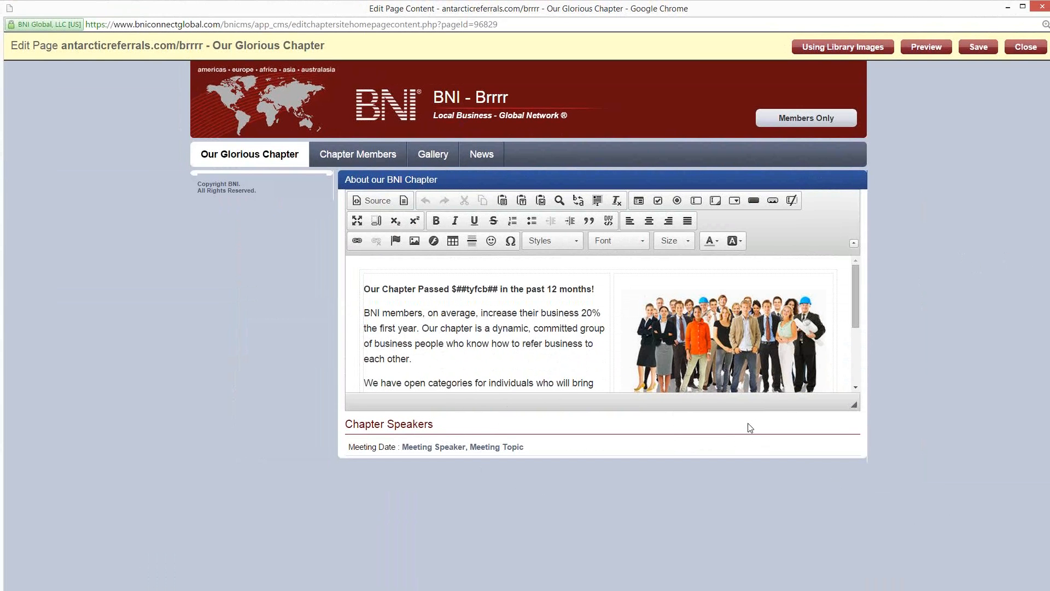
mouse_move(856, 295)
left_mouse_down()
mouse_move(861, 376)
mouse_move(864, 293)
left_mouse_up()
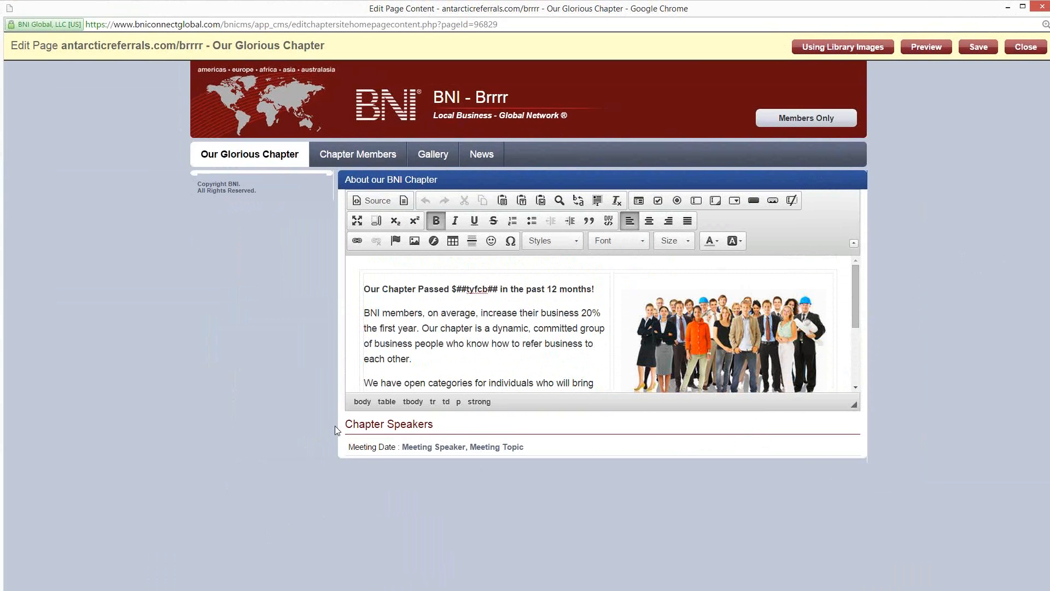
Step: Examine the Chapter Speakers section and the ##tyfcb## placeholder in the opening line of the page content
left_click_drag(346, 422, 537, 455)
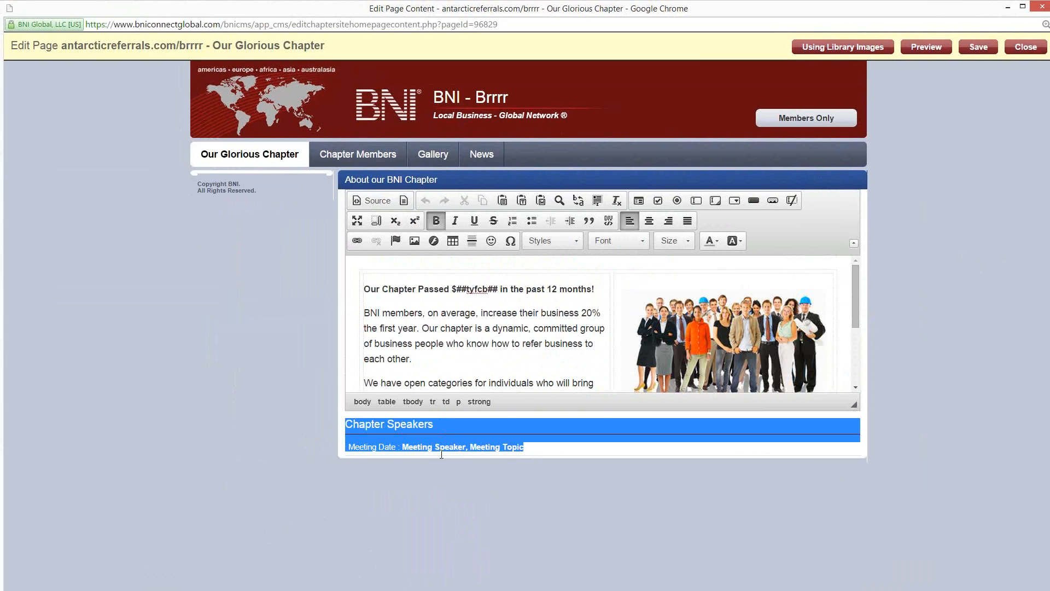
left_click(466, 313)
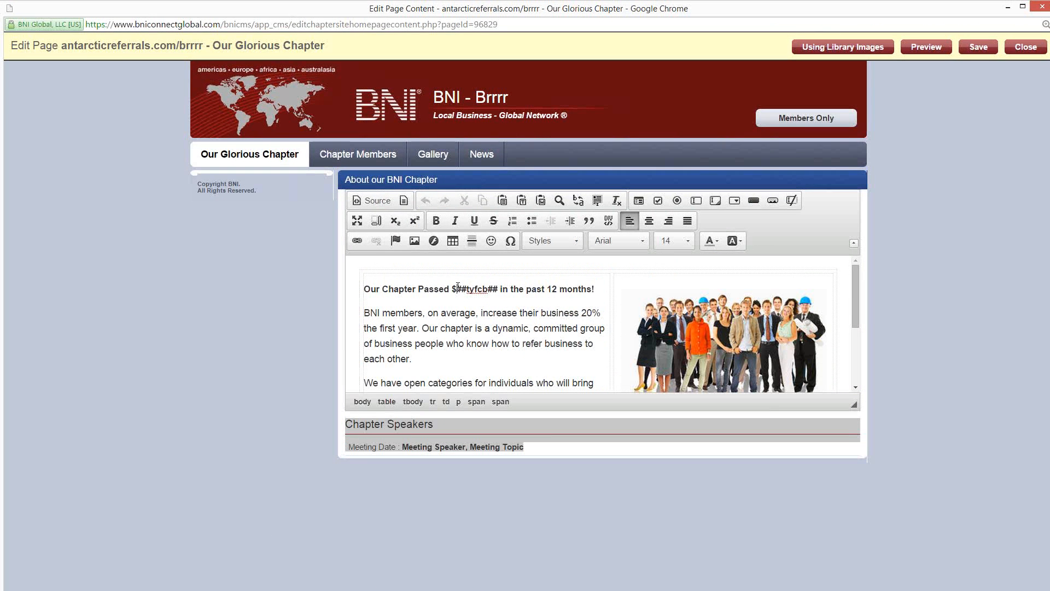
left_click_drag(457, 288, 500, 288)
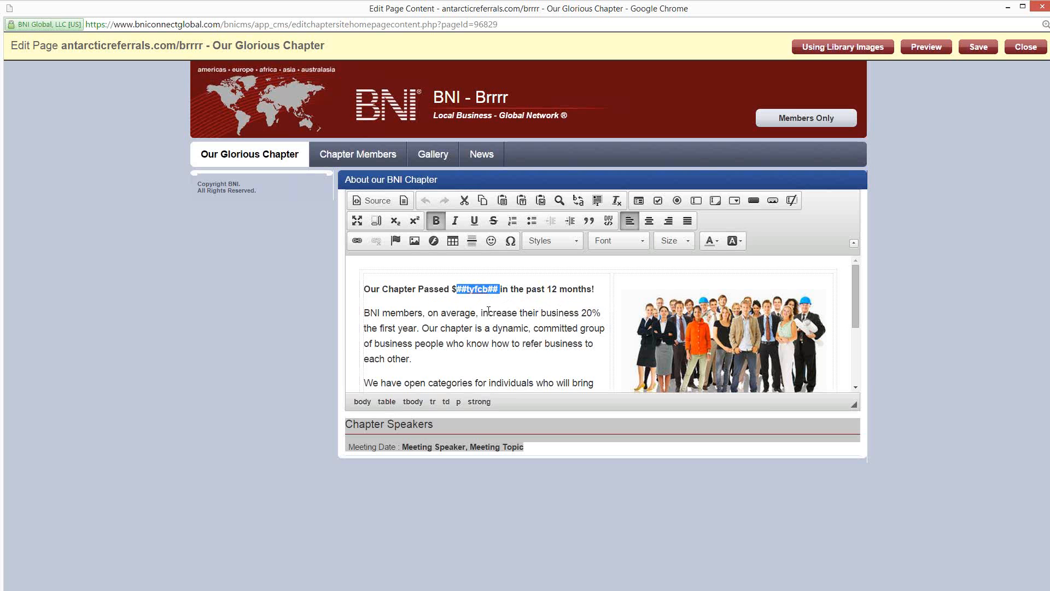
left_click(413, 317)
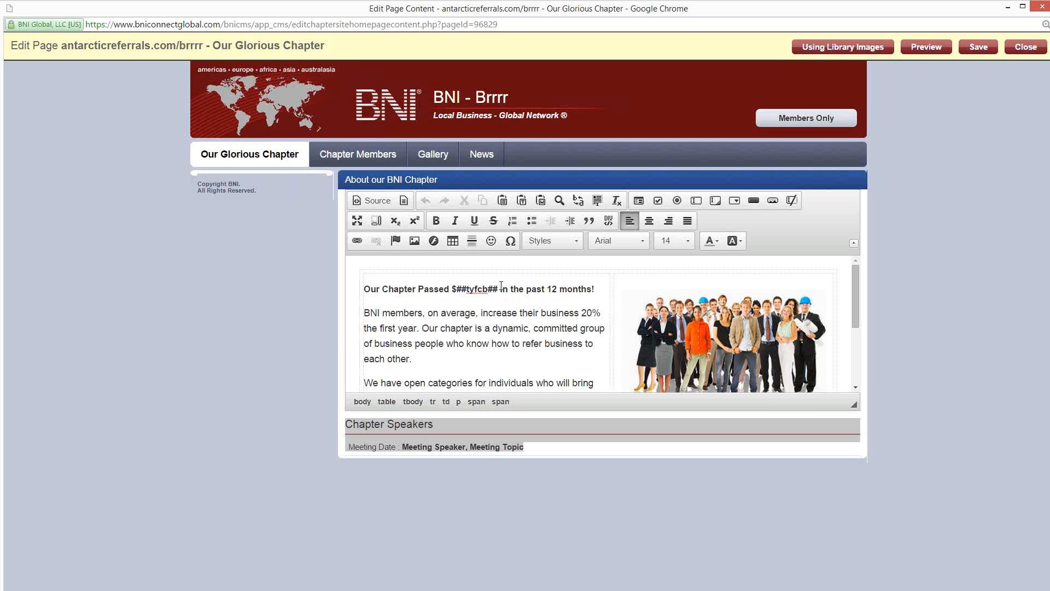
left_click_drag(501, 285, 456, 288)
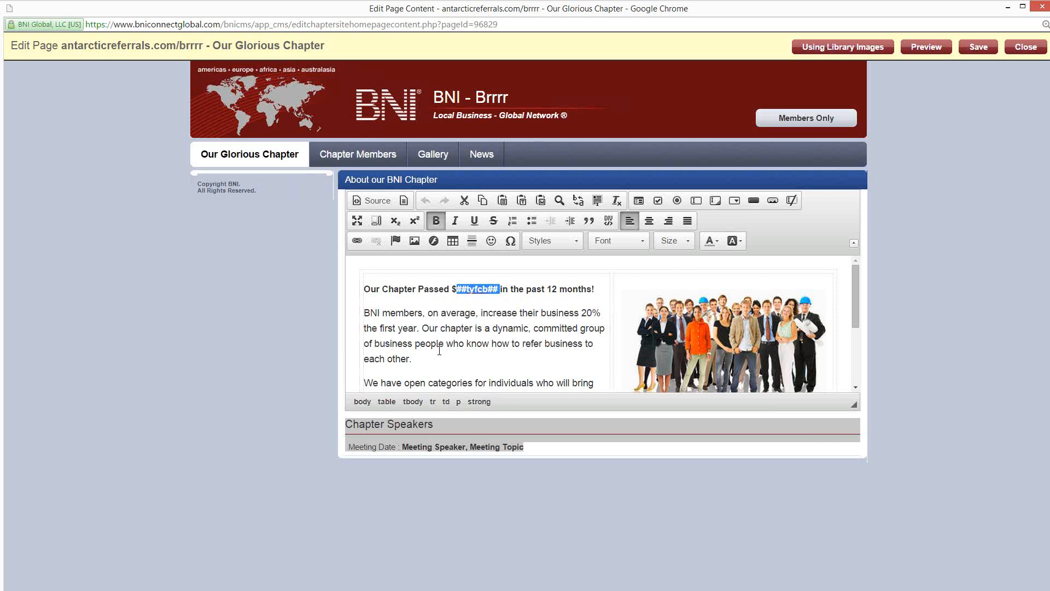
left_click(444, 324)
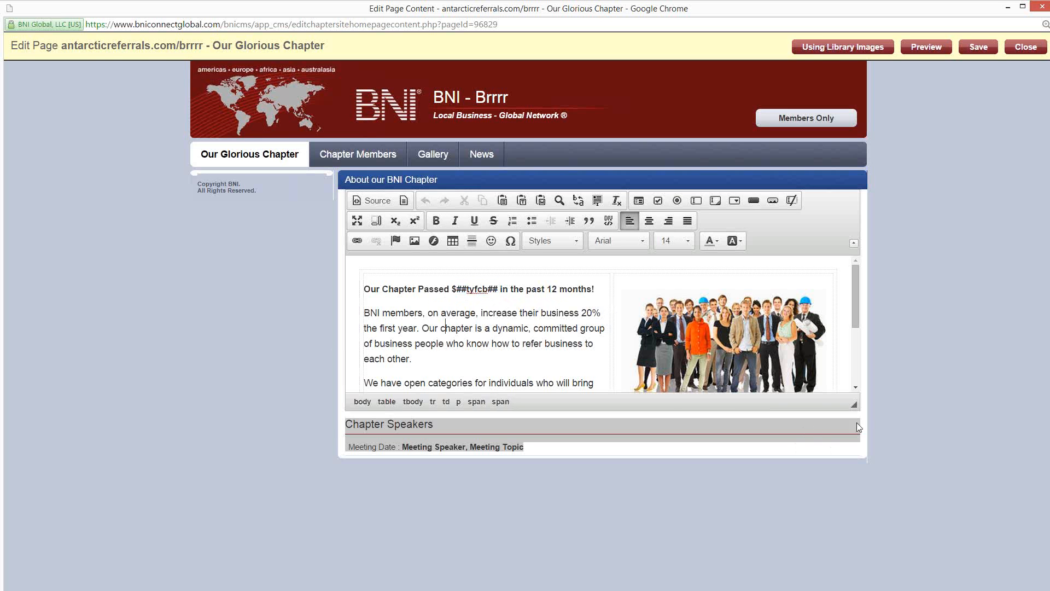
Step: Enlarge the content editing area and add three lines of random filler text below the paragraph starting "BNI members, on average"
left_click_drag(853, 405, 871, 510)
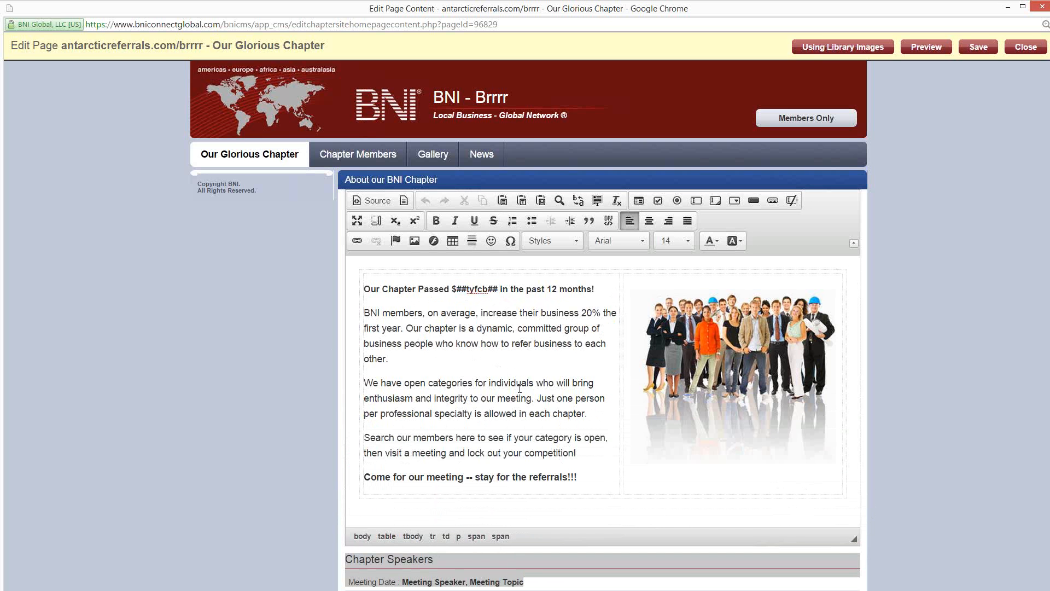
left_click_drag(406, 328, 568, 414)
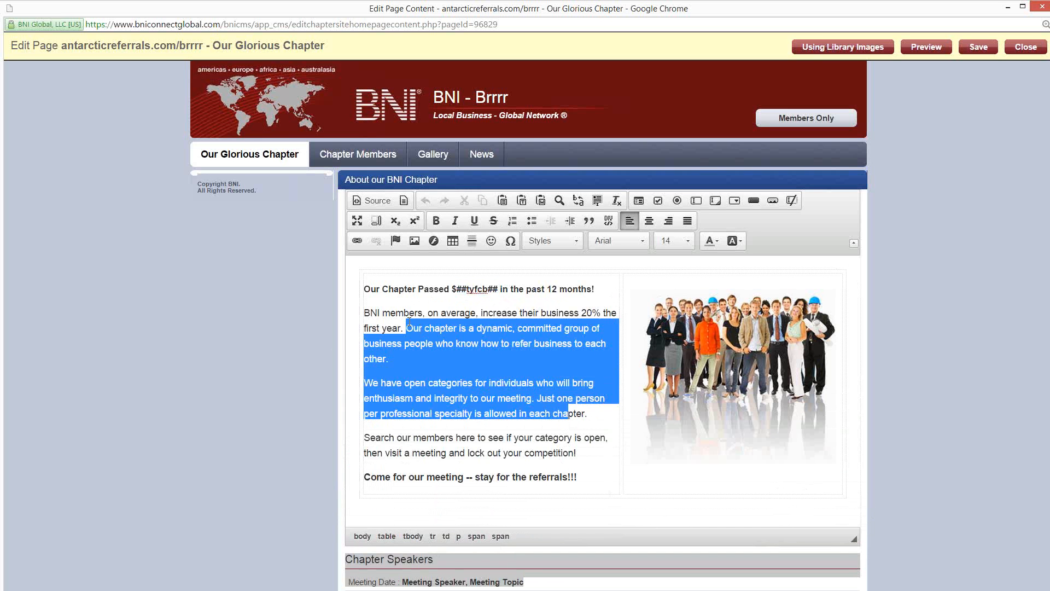
left_click(430, 359)
key("Return")
type("fhjaksdlfhj")
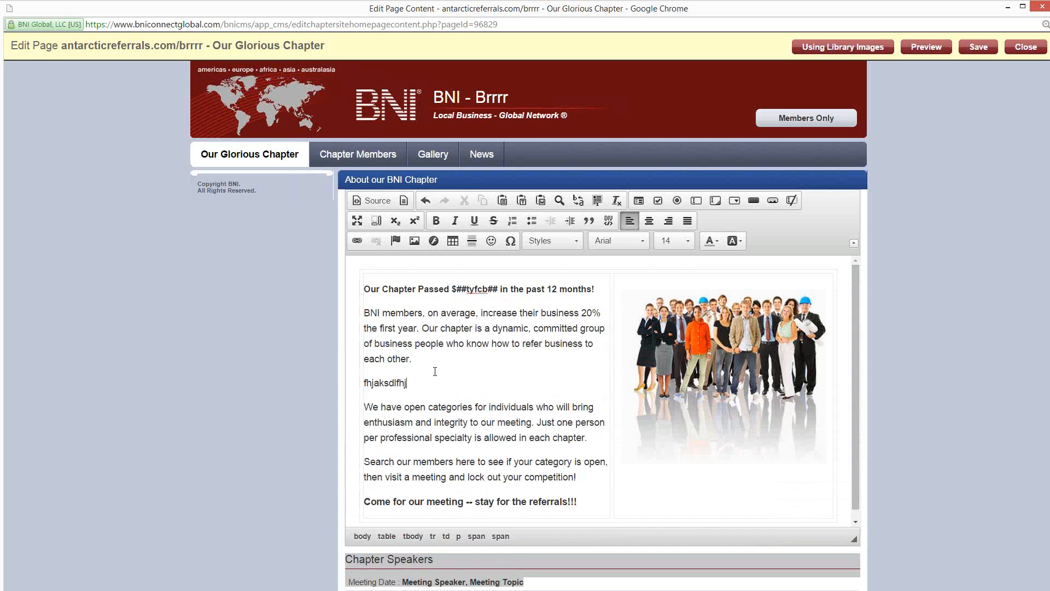
type("asdkflhasdjklfha' fhwe'afh wae'fh")
key("Return")
type("weaf")
key("Return")
type("weah 'fiwhdfhwea")
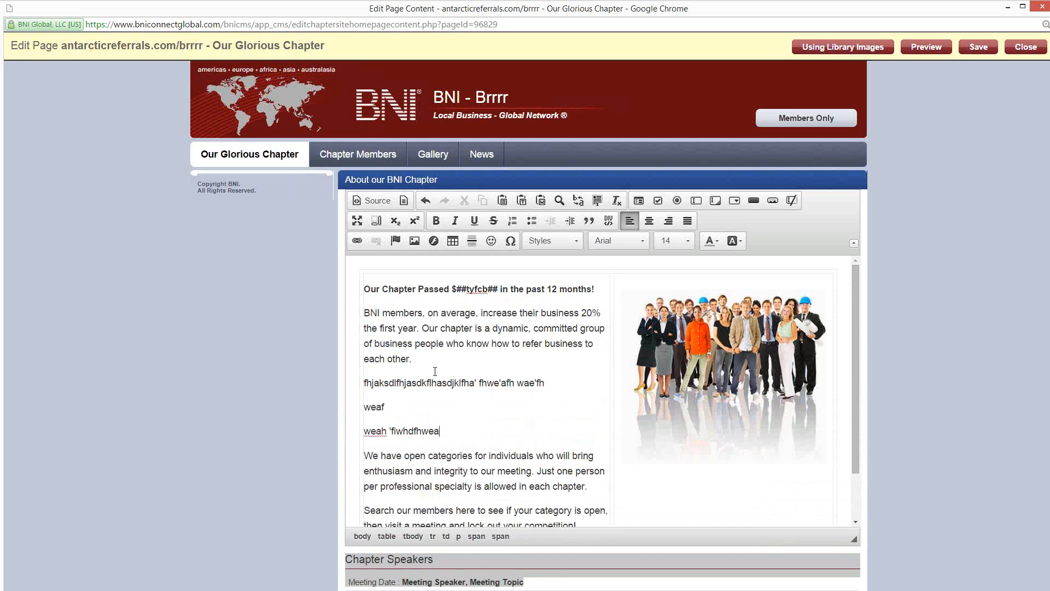
type("oifyh8w4e[yurn 8234yr89phyqw")
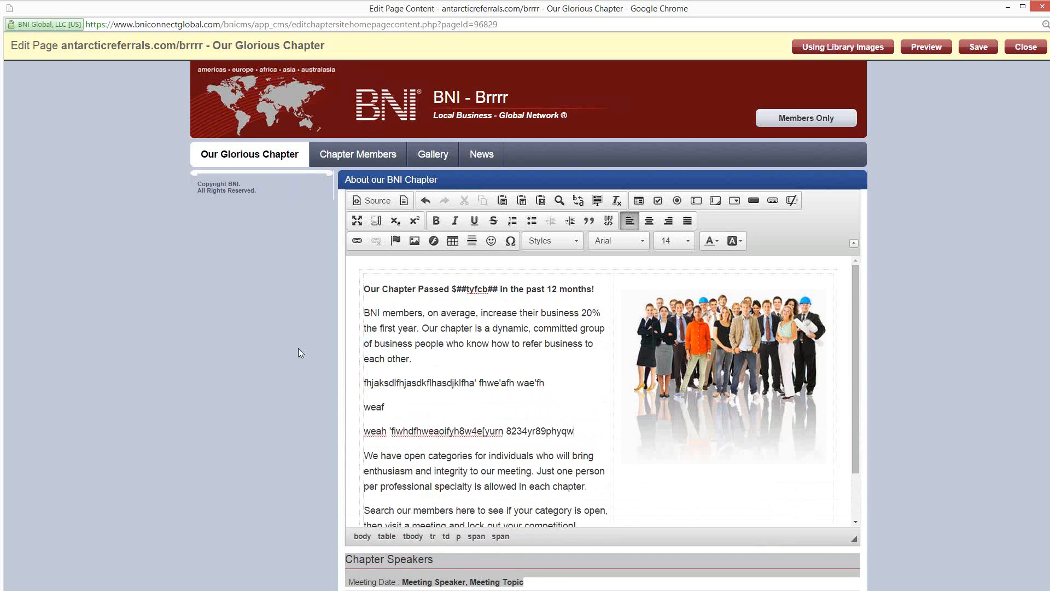
Step: Make the paragraph starting "BNI members, on average" bold and italic
left_click_drag(434, 361, 370, 313)
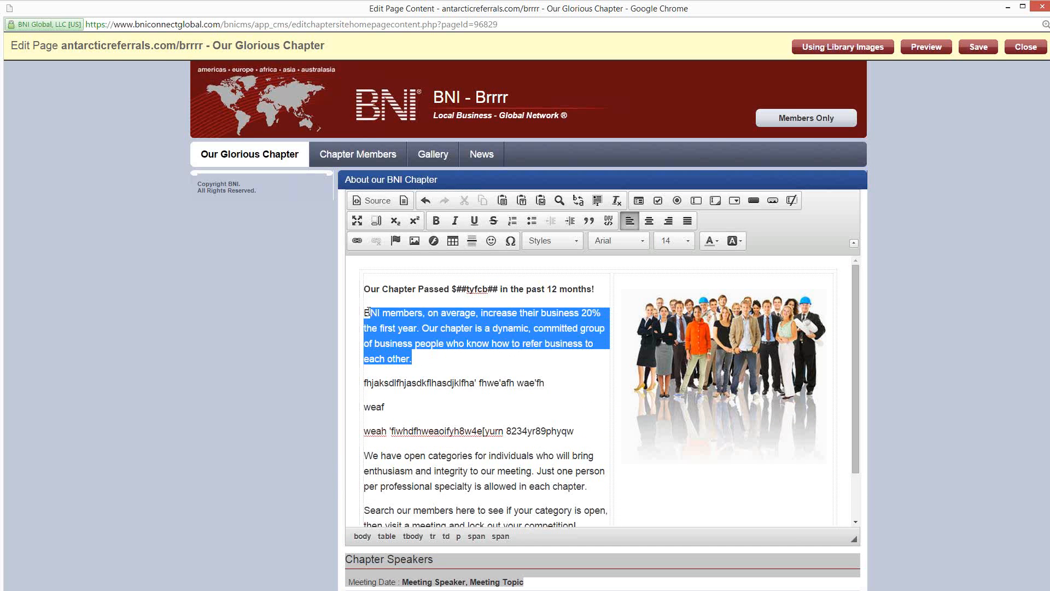
left_click(436, 220)
left_click(455, 220)
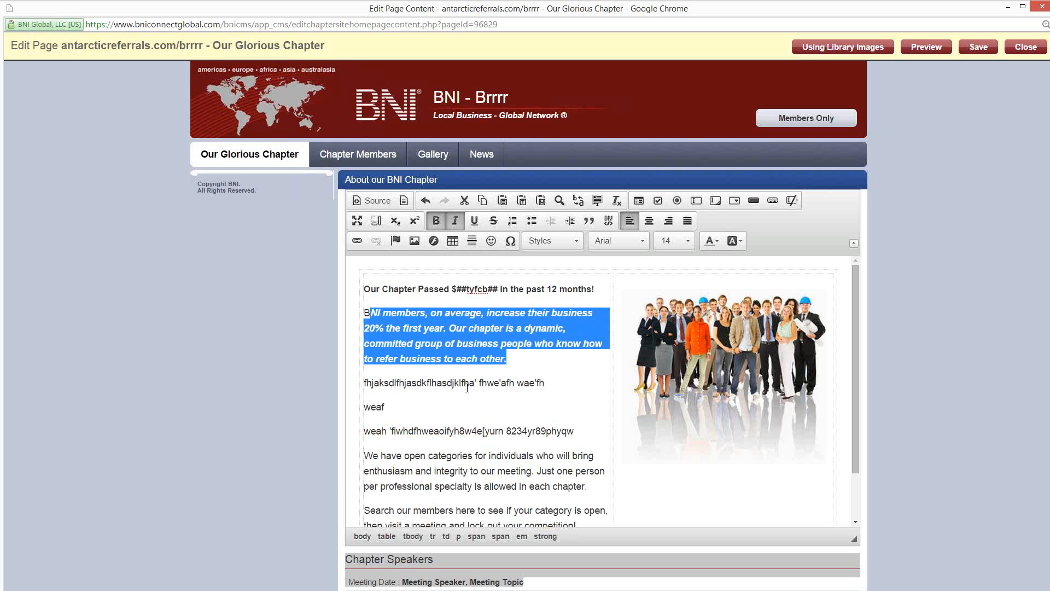
Step: Underline the first filler line and strike through the text following "weaf"
left_click_drag(545, 383, 608, 526)
left_click(474, 221)
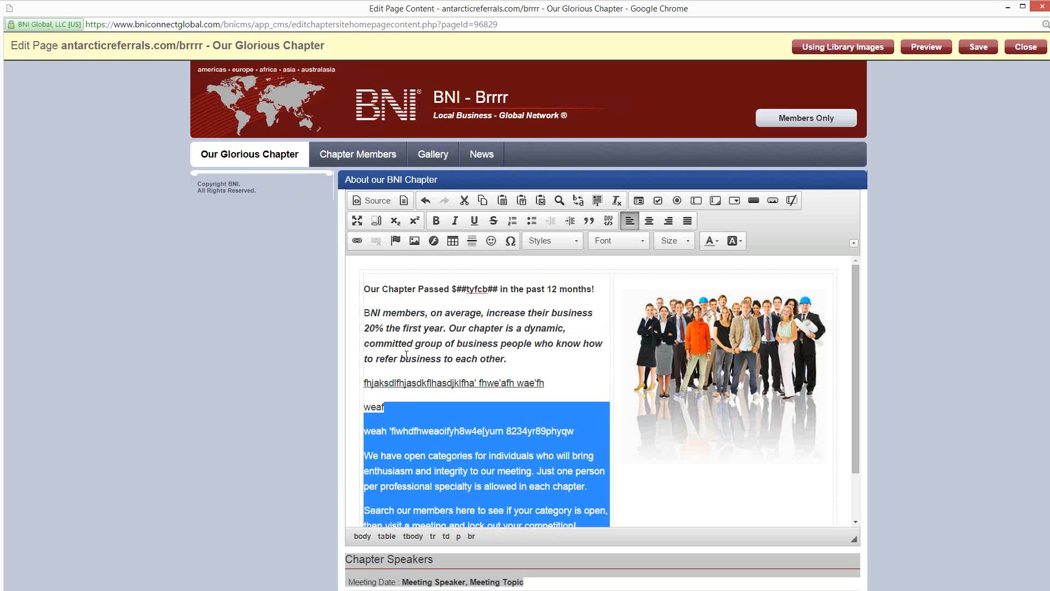
left_click(493, 221)
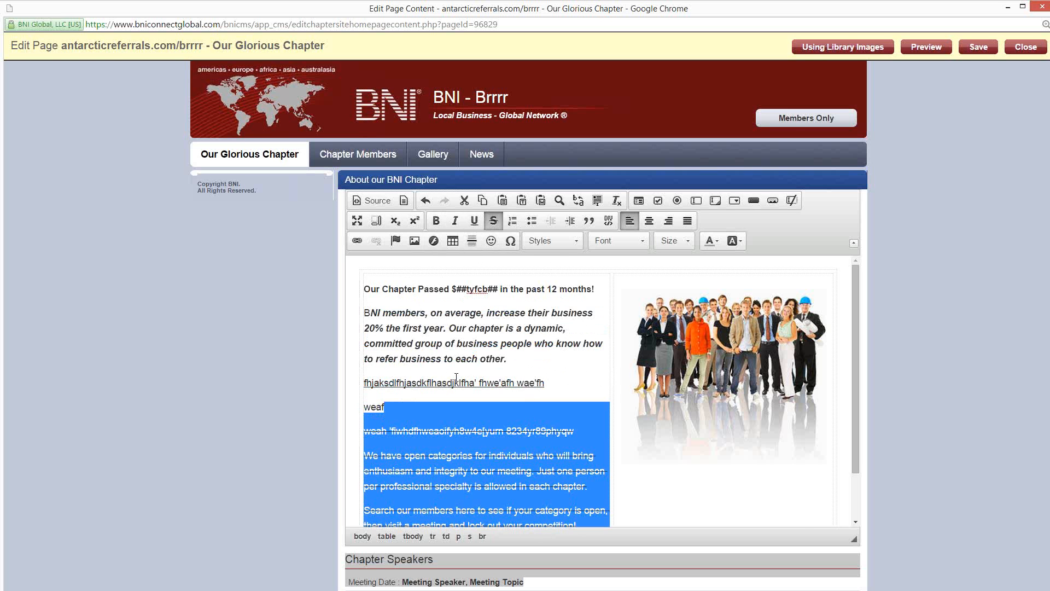
Step: Insert a numbered list with the items one, two and three below the underlined filler line
left_click(552, 382)
key("Return")
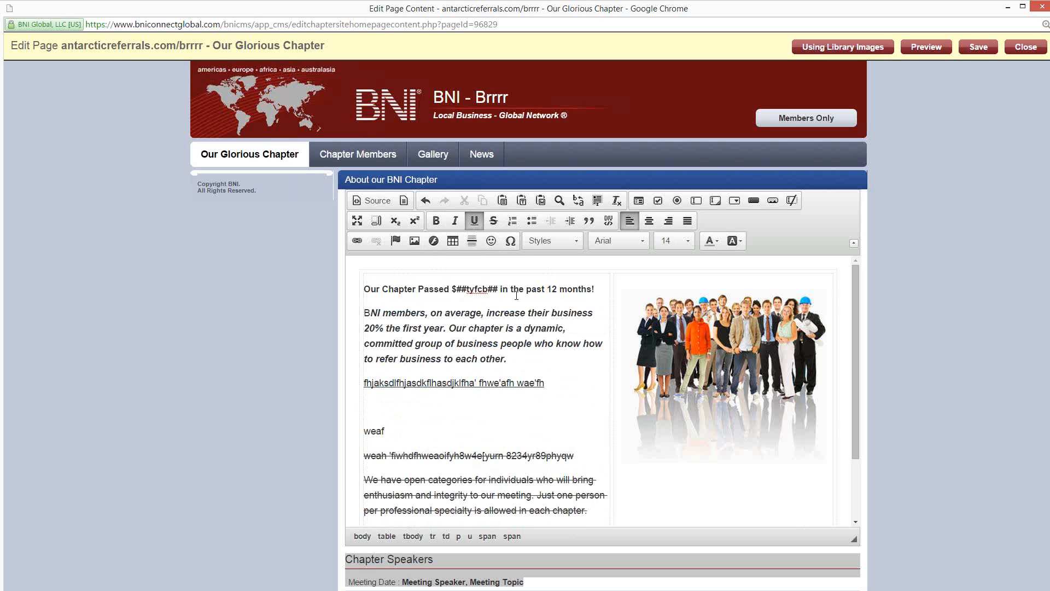
left_click(515, 224)
type("one")
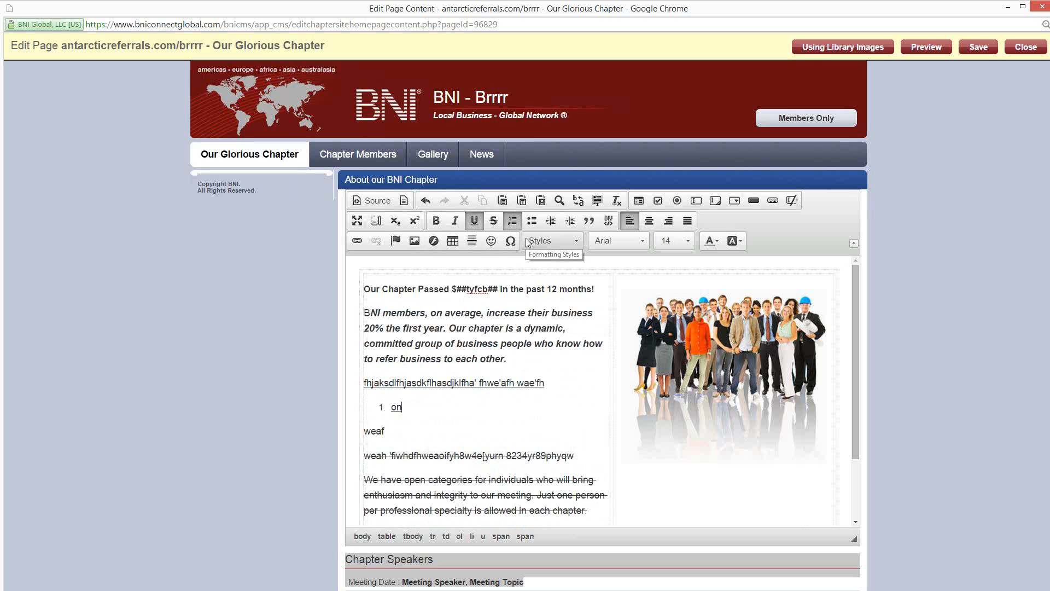
key("Return")
type("two")
key("Return")
type("three")
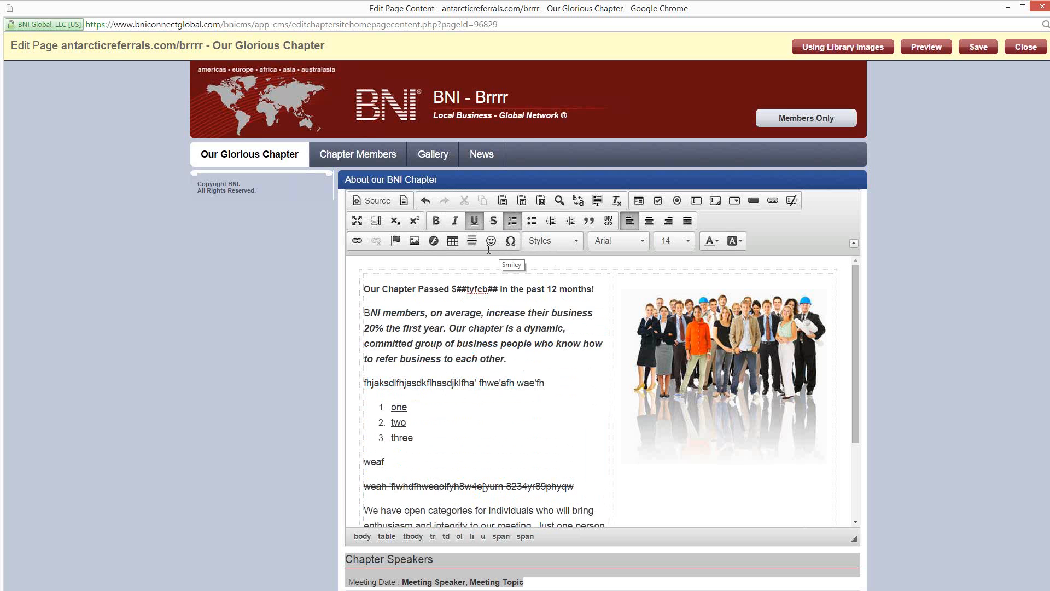
left_click(473, 418)
Step: Set the font to Arial for the text from the ##tyfcb## placeholder into the first line of the following paragraph
left_click_drag(487, 350, 424, 282)
left_click_drag(531, 312, 474, 289)
left_click(626, 241)
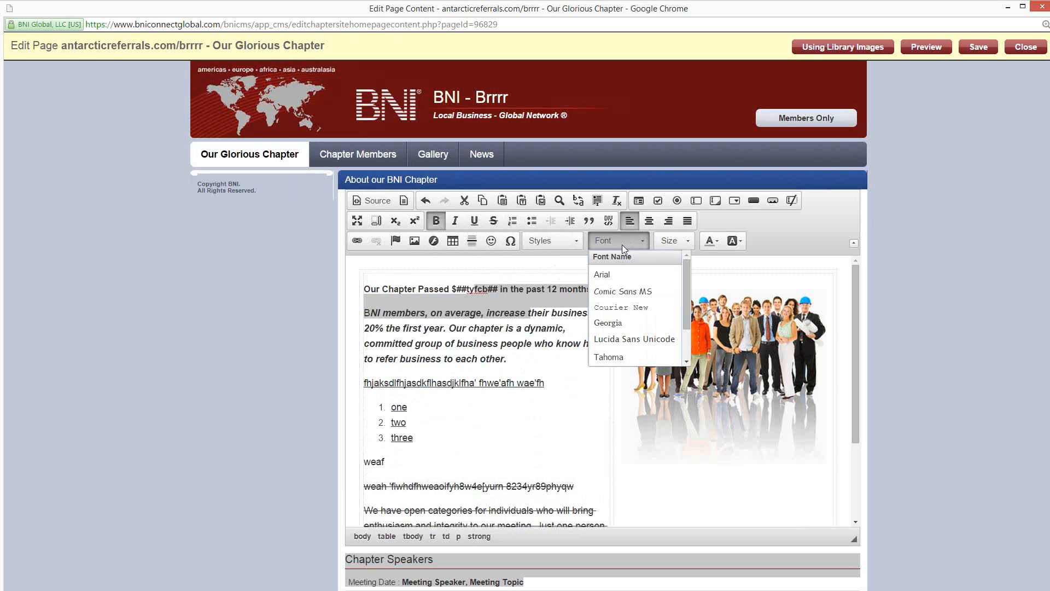
left_click(619, 277)
left_click(486, 373)
Step: Set the opening line and the bold italic paragraph below it to font size 26 and a golden yellow text colour
left_click_drag(509, 361, 350, 272)
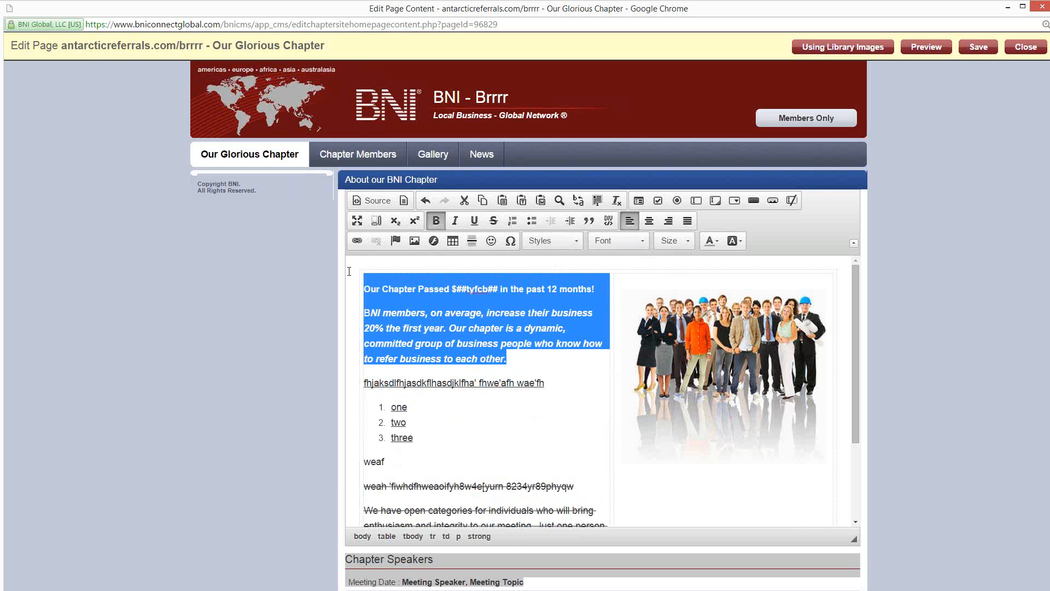
left_click(674, 241)
scroll(690, 284, "down", 5)
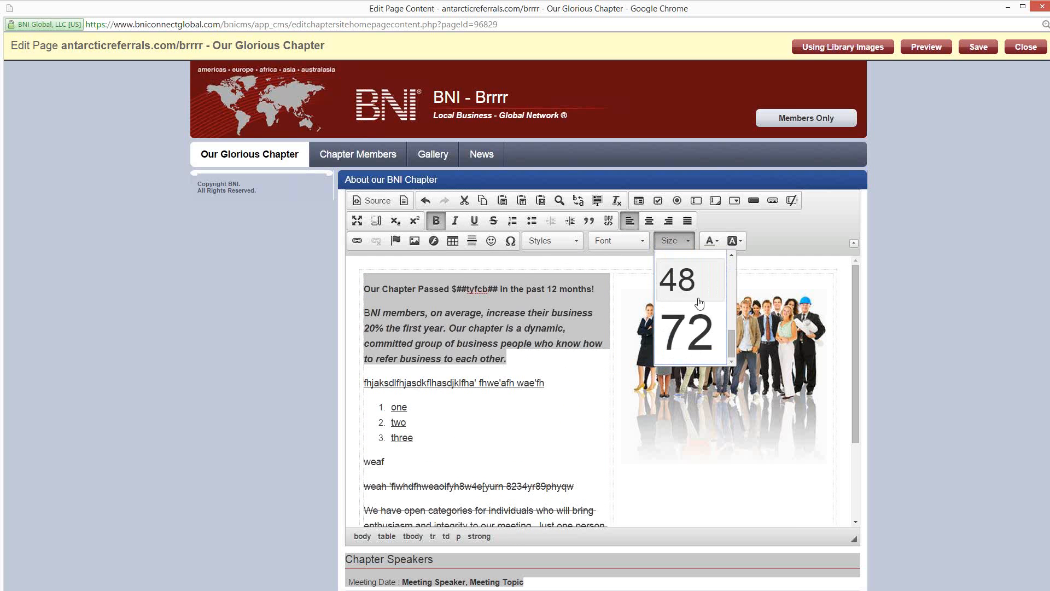
scroll(690, 287, "up", 3)
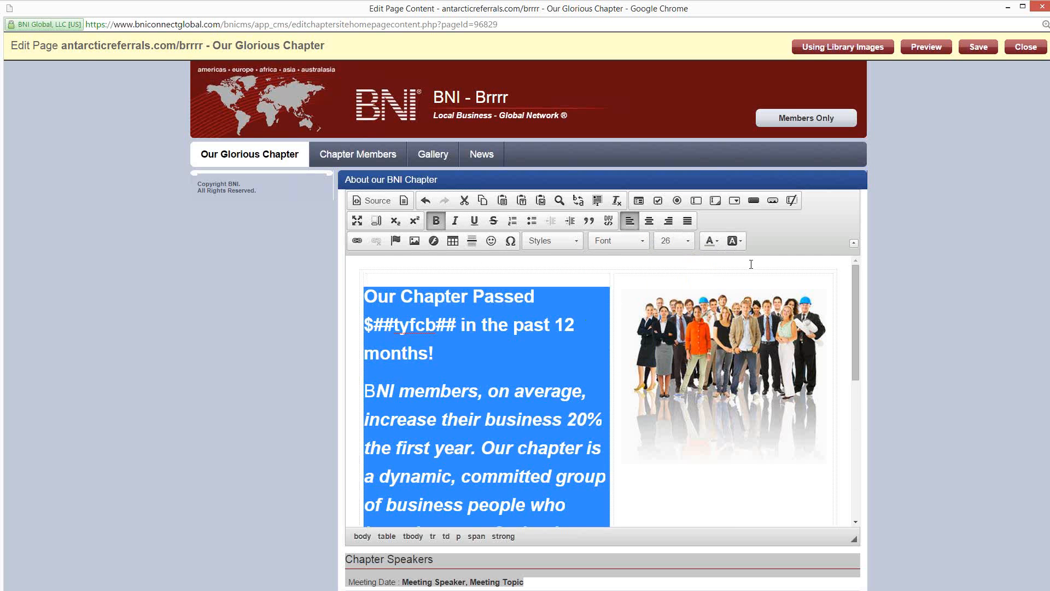
left_click(709, 241)
left_click(716, 299)
left_click(541, 377)
Step: Apply a red background colour to the enlarged paragraph's text from "BNI members" to "Our chap"
left_click_drag(558, 448, 480, 328)
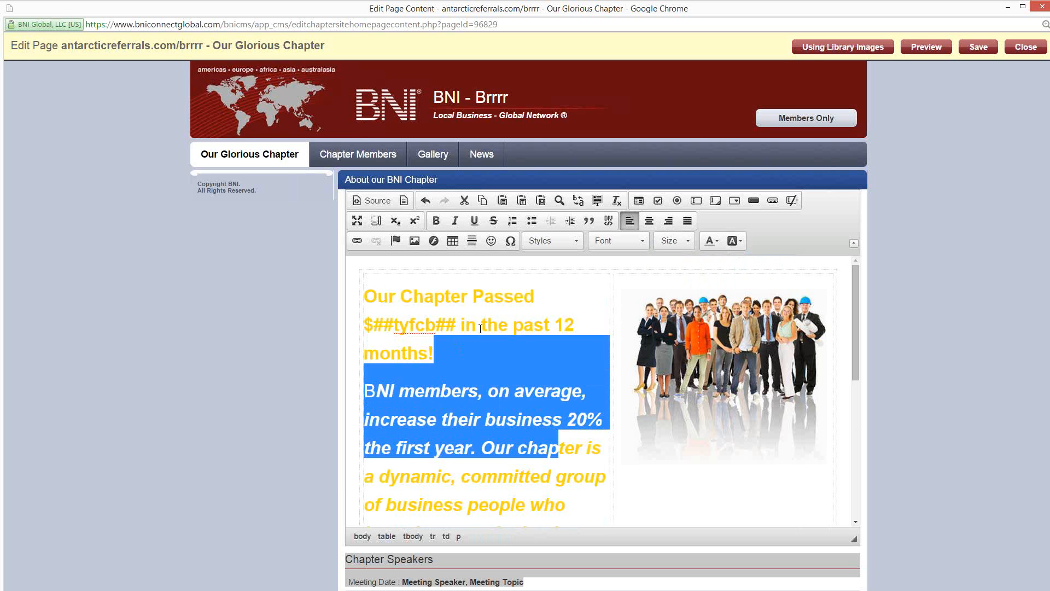
left_click(741, 241)
left_click(749, 314)
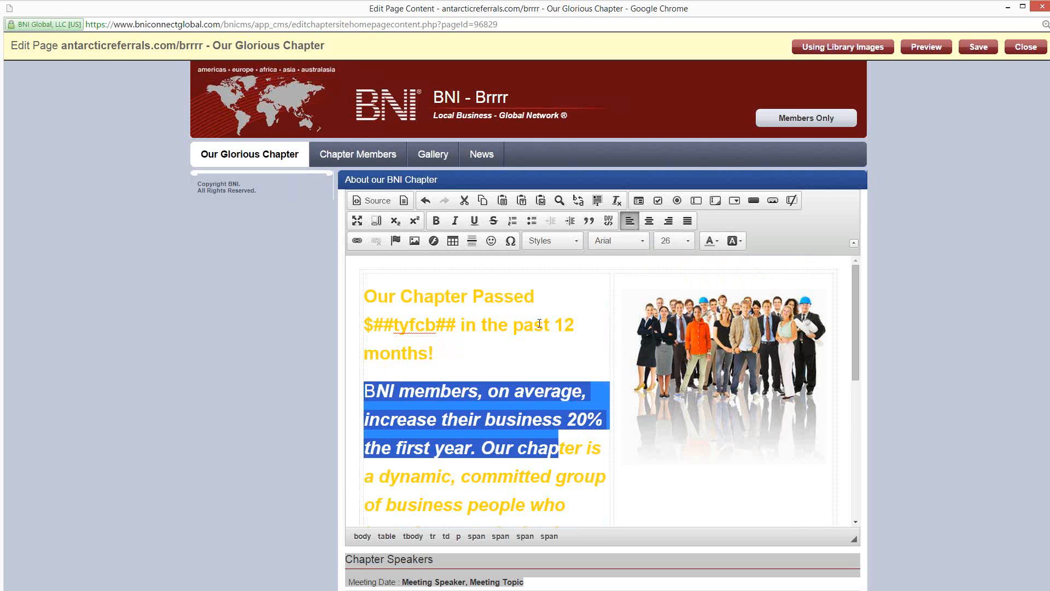
key("ctrl+b")
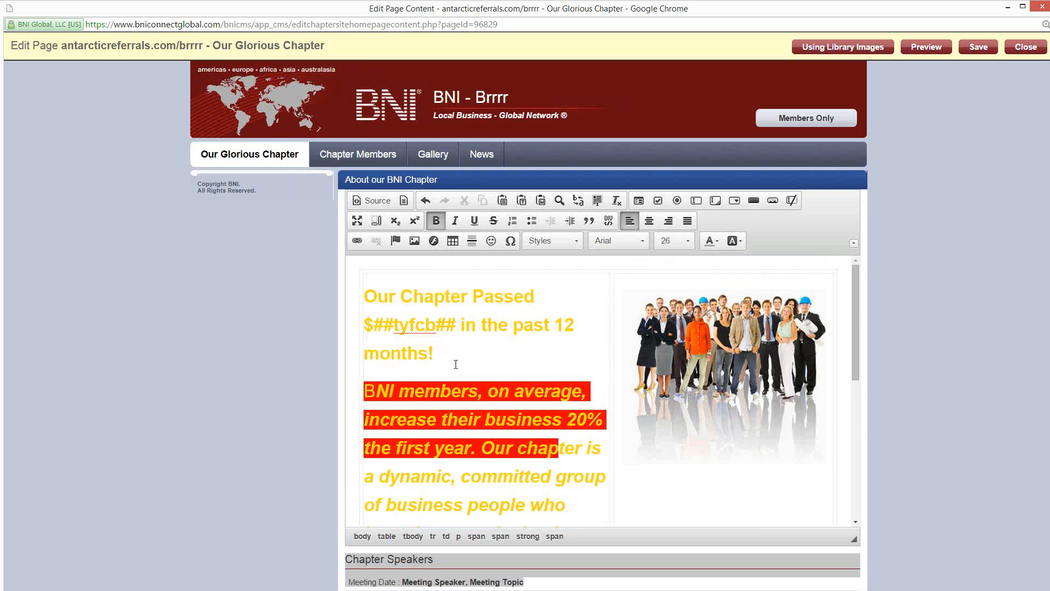
scroll(456, 364, "down", 5)
scroll(451, 364, "up", 3)
scroll(447, 365, "down", 3)
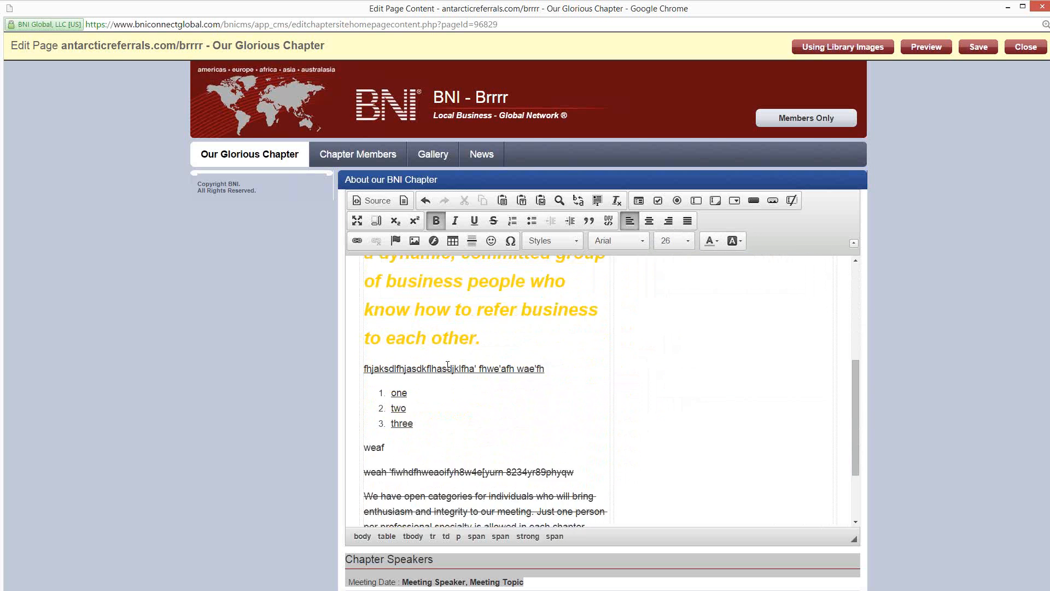
scroll(448, 365, "up", 5)
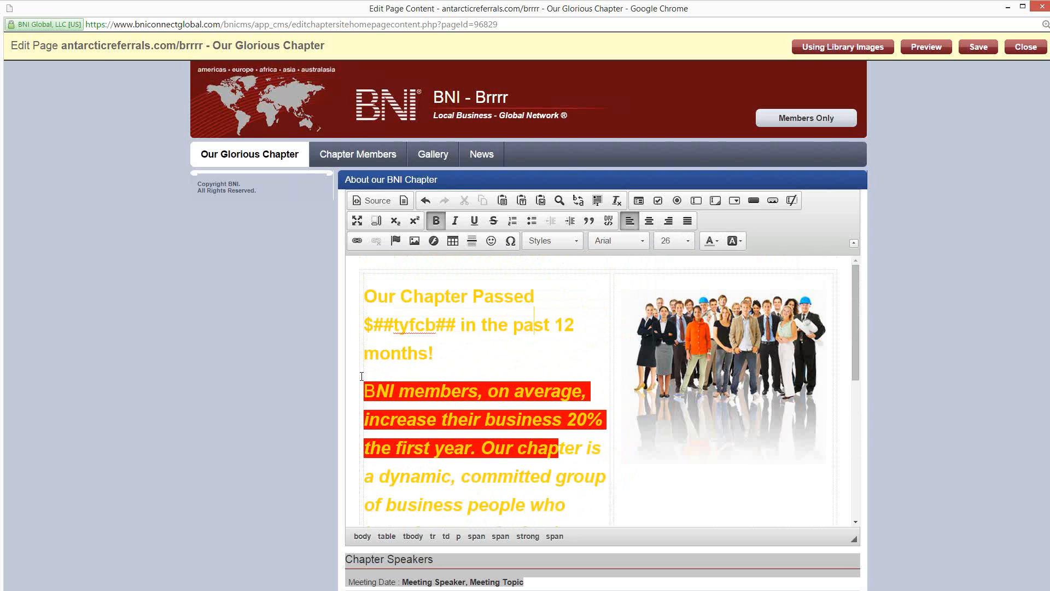
scroll(423, 382, "down", 6)
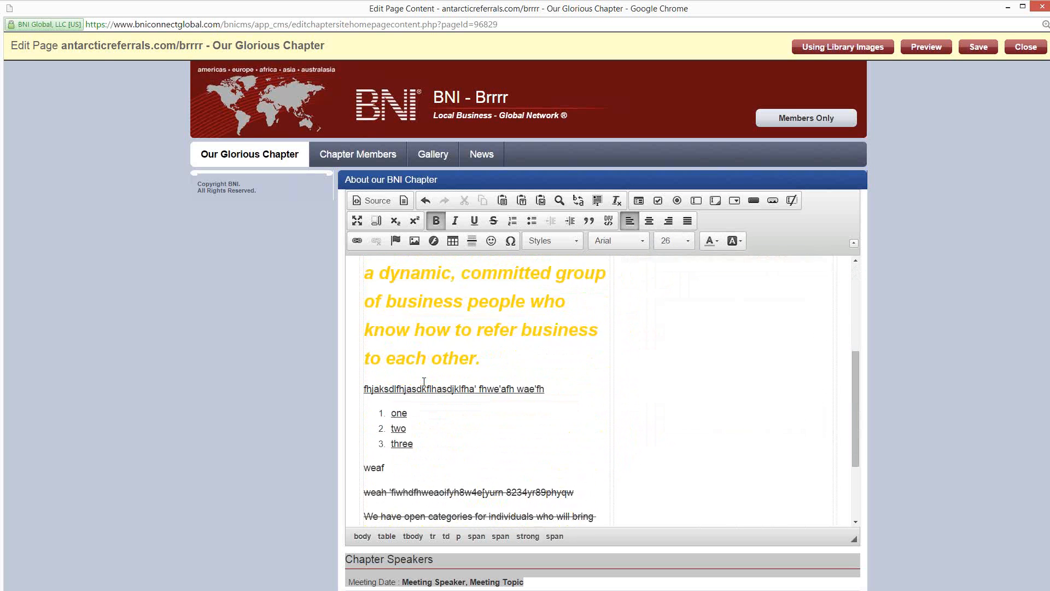
scroll(547, 355, "up", 6)
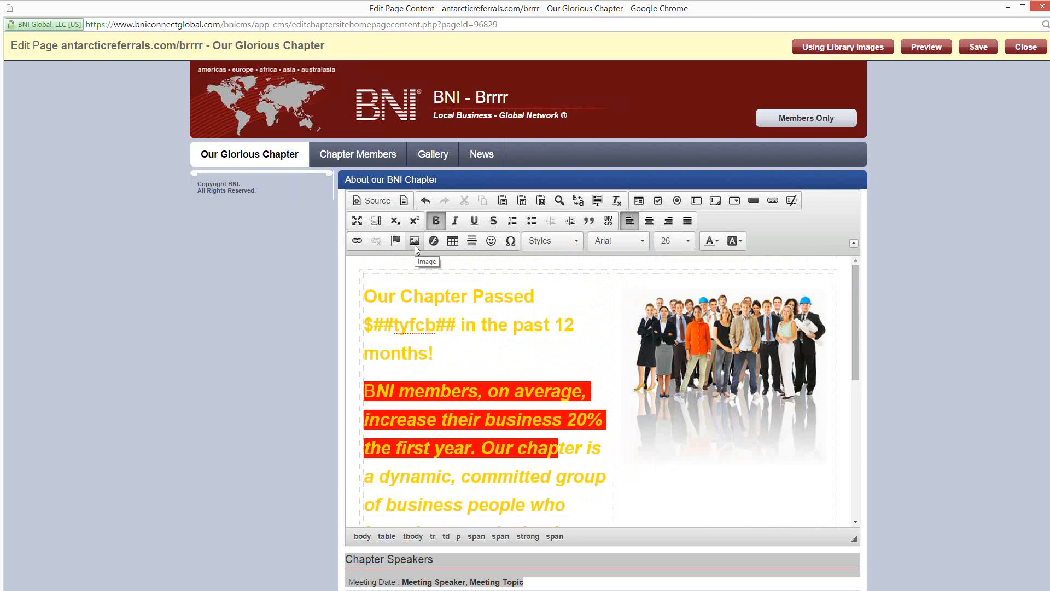
Step: Add an empty line below the closing text "Come for our meeting -- stay for the referrals!!!"
scroll(503, 426, "down", 5)
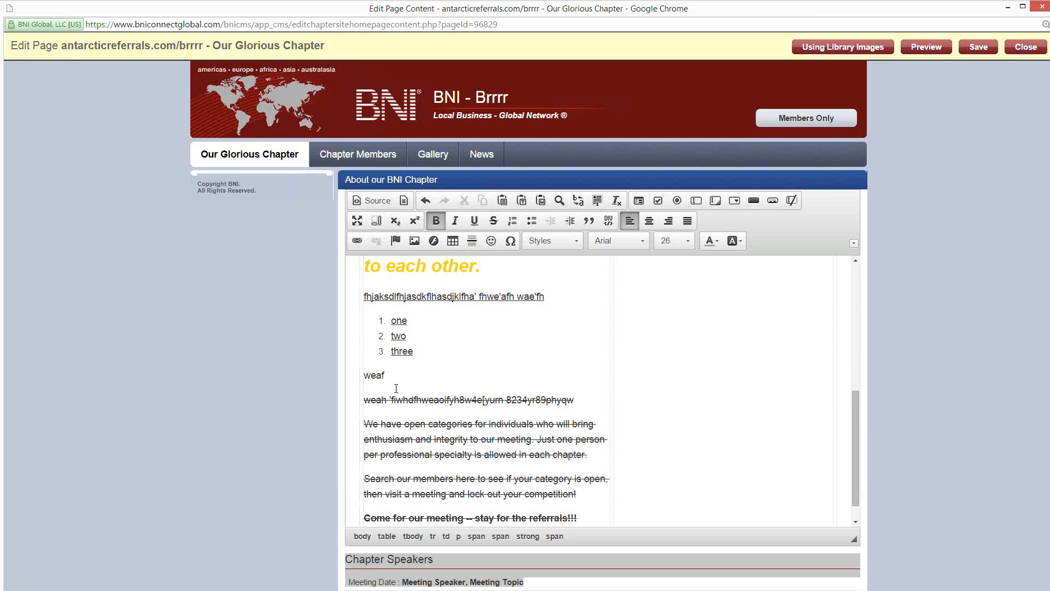
left_click(390, 390)
scroll(458, 445, "down", 1)
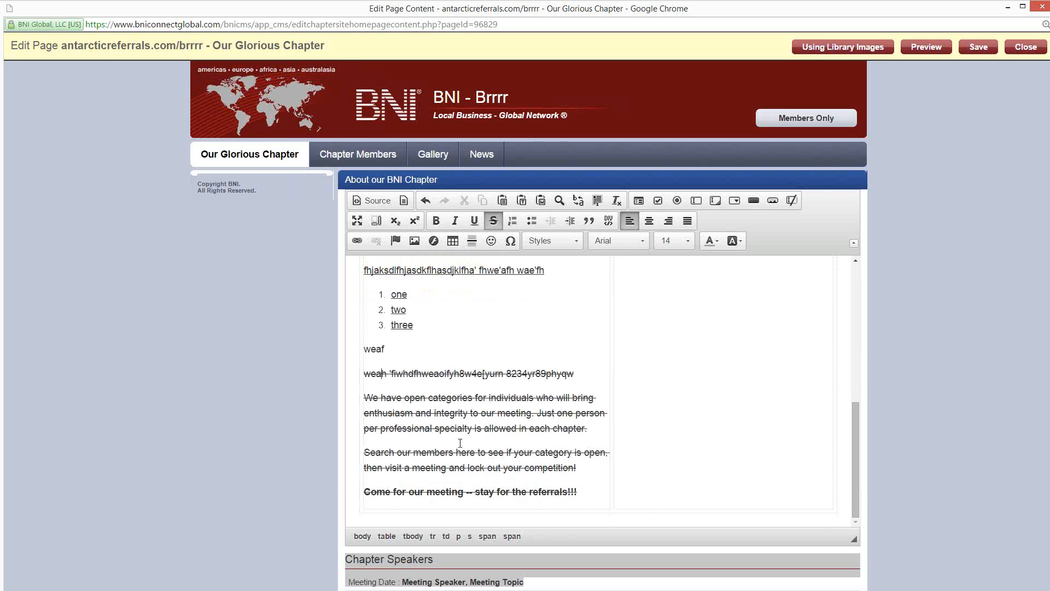
left_click(581, 495)
key("Return")
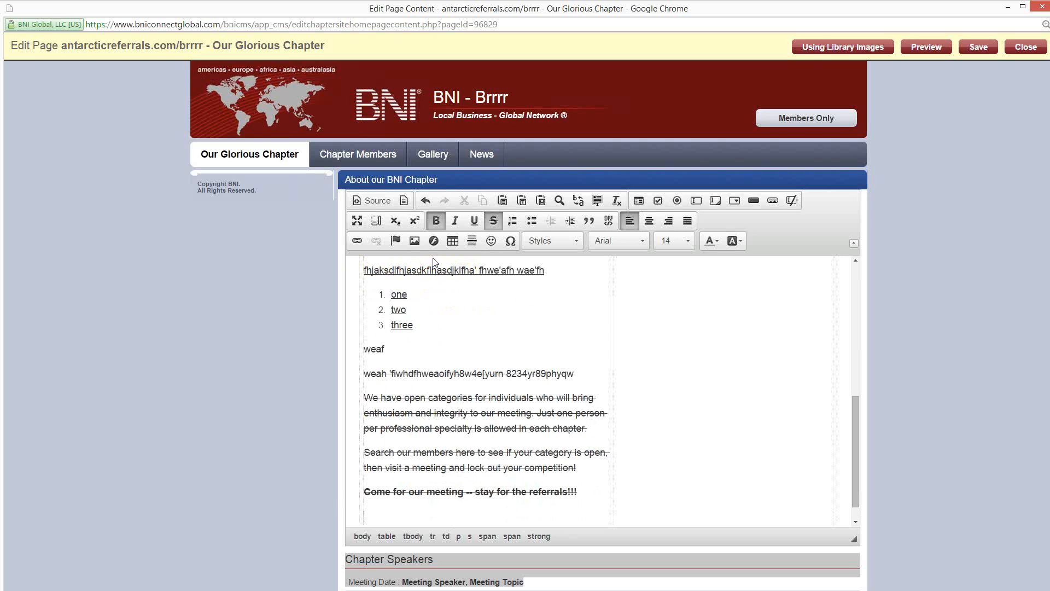
Step: Start inserting an image on the empty line and choose bnivisitor_1431976458.gif from the server's images folder
left_click(414, 242)
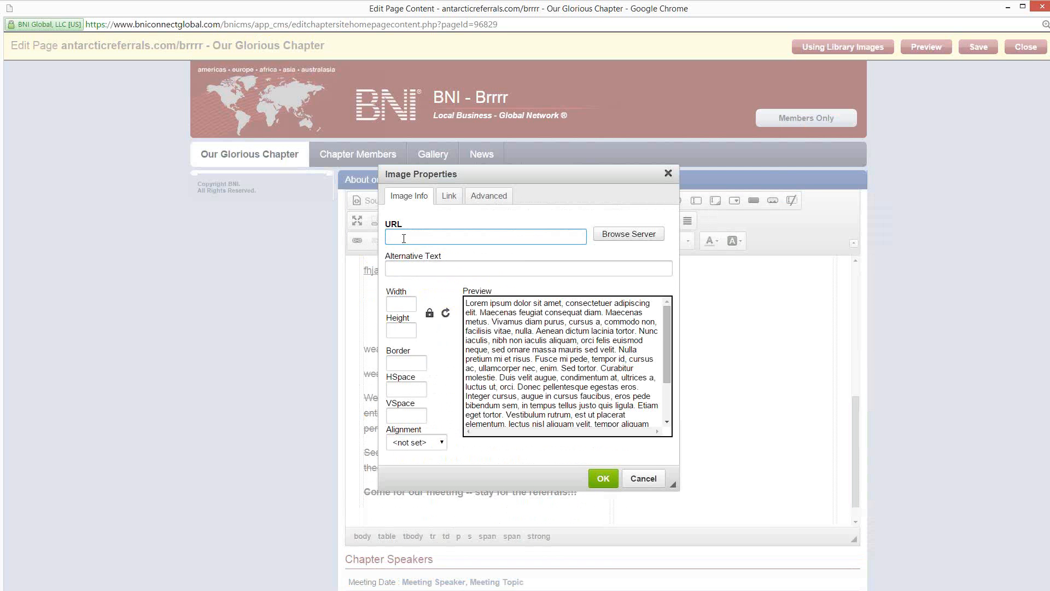
left_click(631, 235)
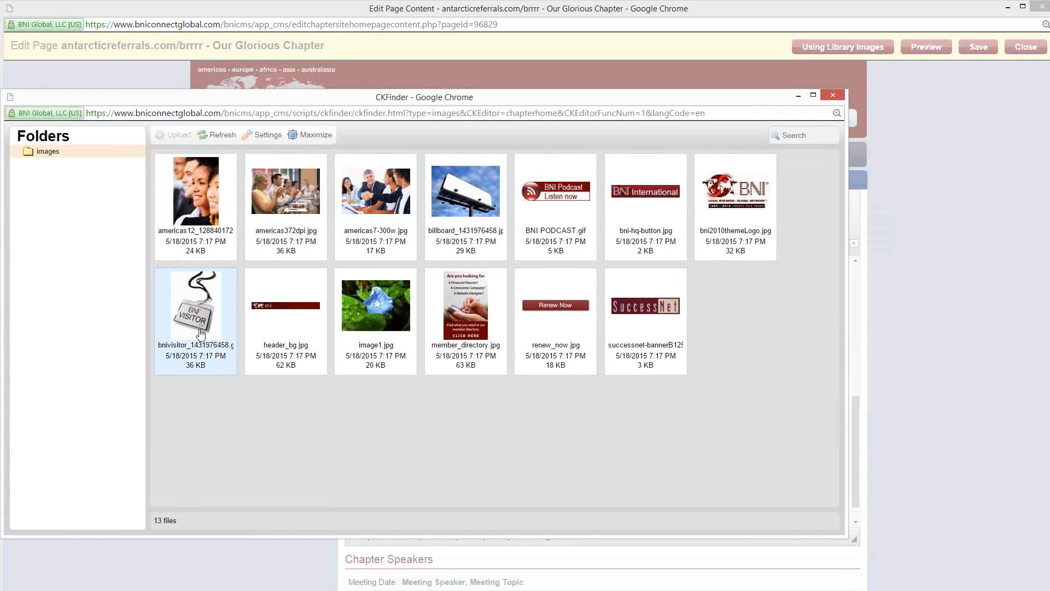
left_click(198, 303)
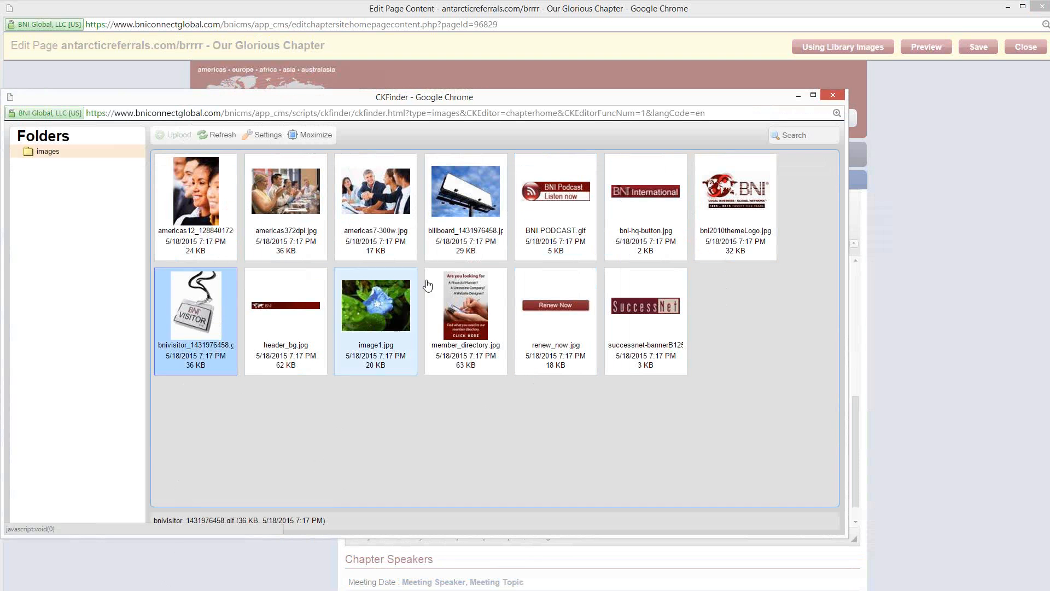
left_click(462, 206)
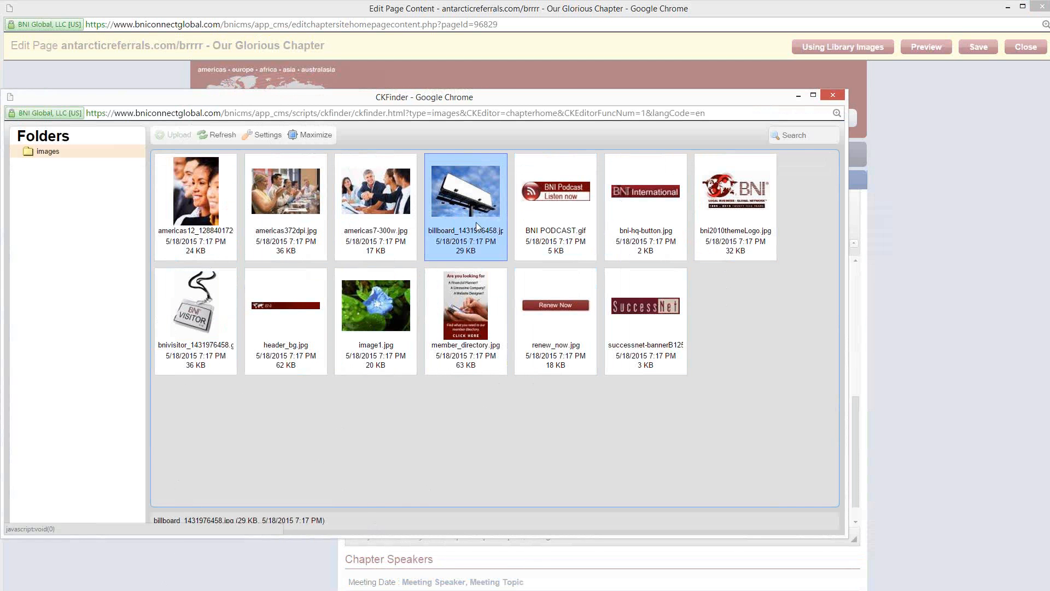
left_click(215, 331)
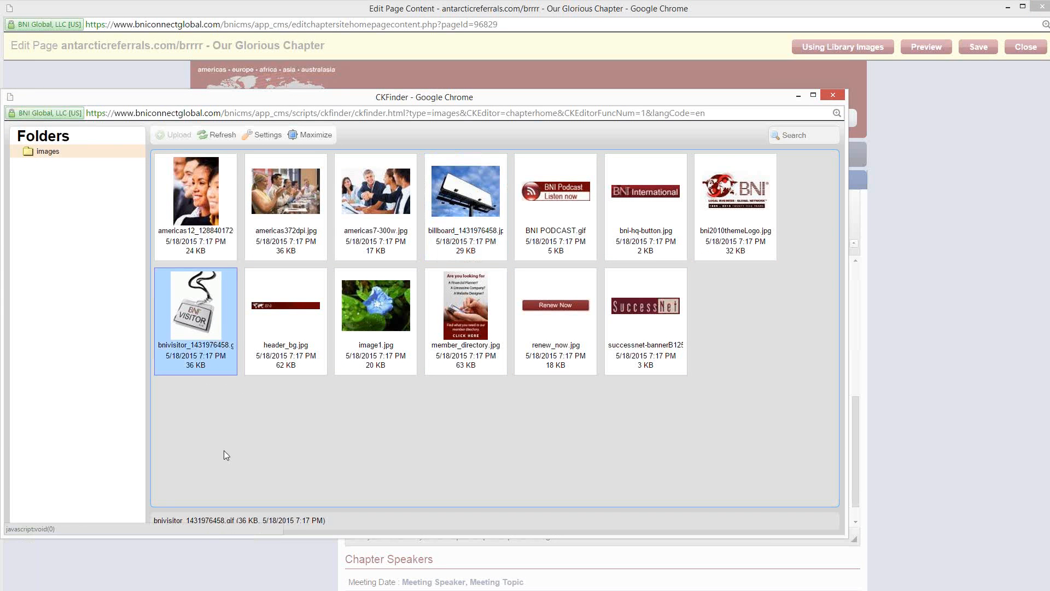
double_click(193, 323)
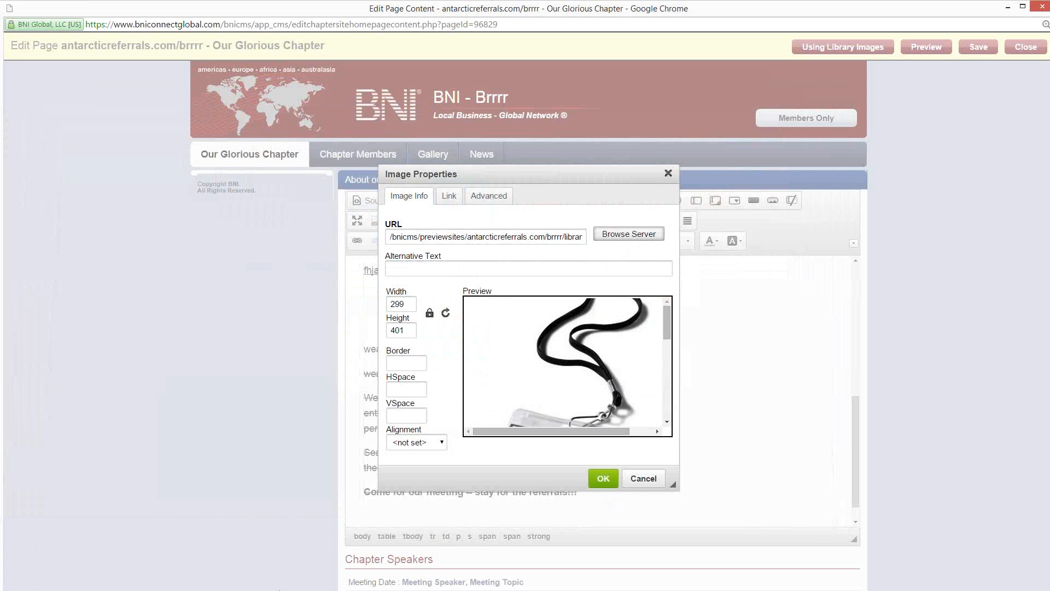
Step: Set the visitor badge image's width to 200 with proportional height and insert it into the page
mouse_move(664, 331)
left_mouse_down()
mouse_move(679, 419)
mouse_move(671, 327)
left_mouse_up()
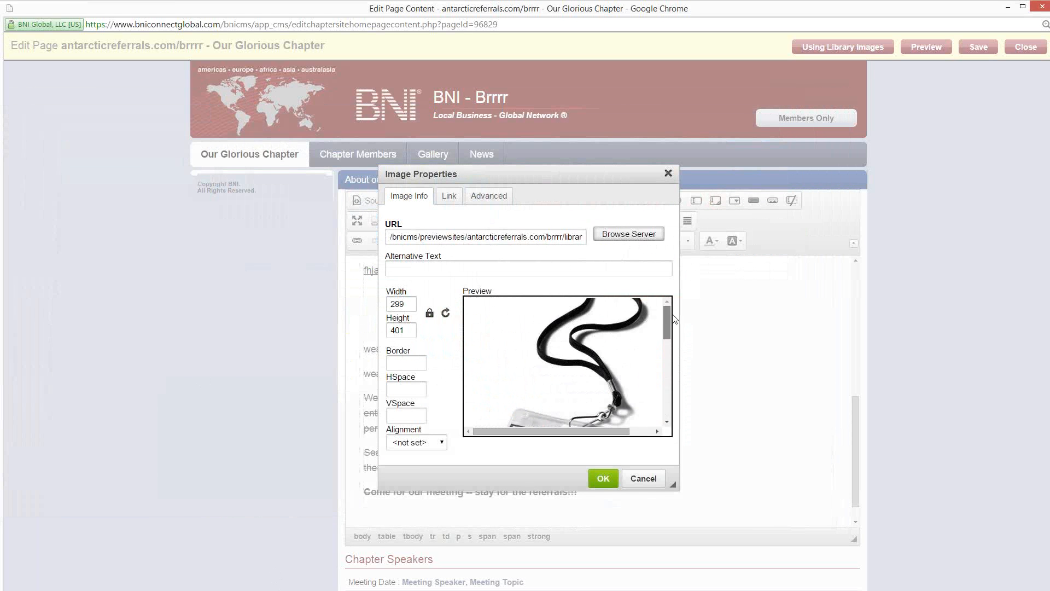
double_click(402, 304)
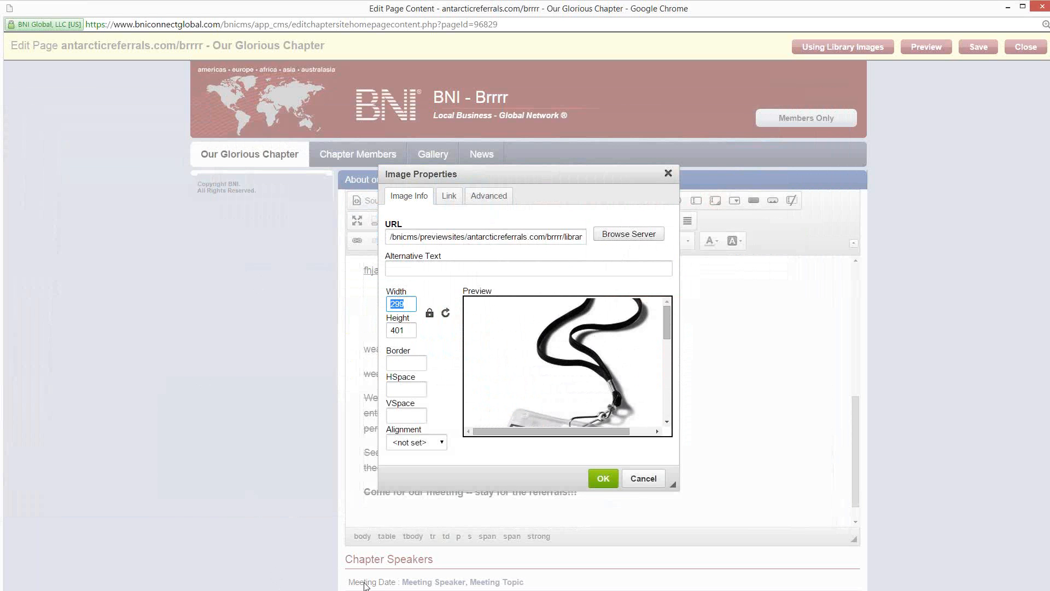
type("200")
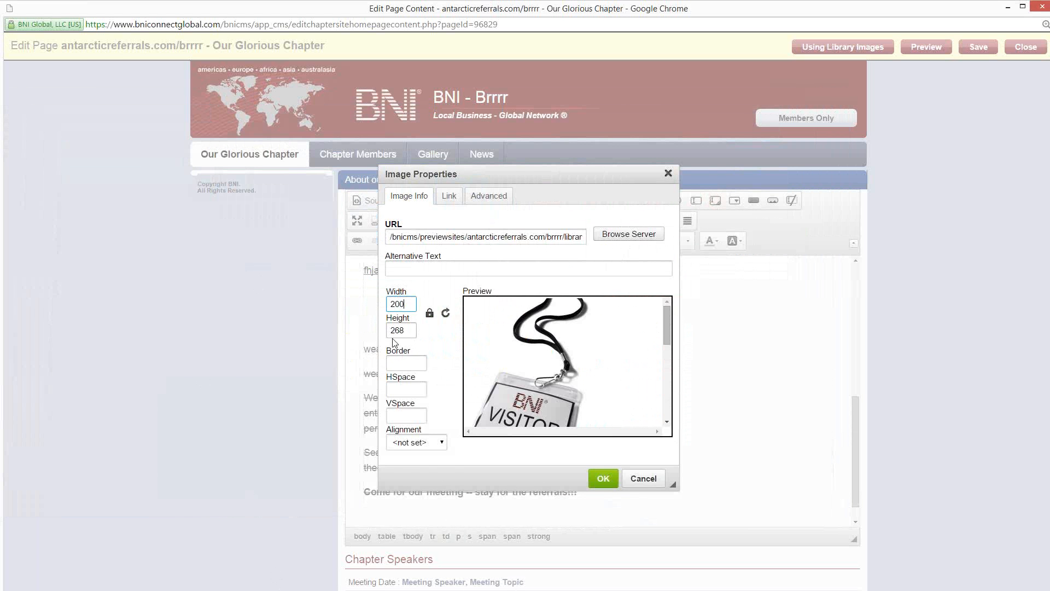
left_click(603, 479)
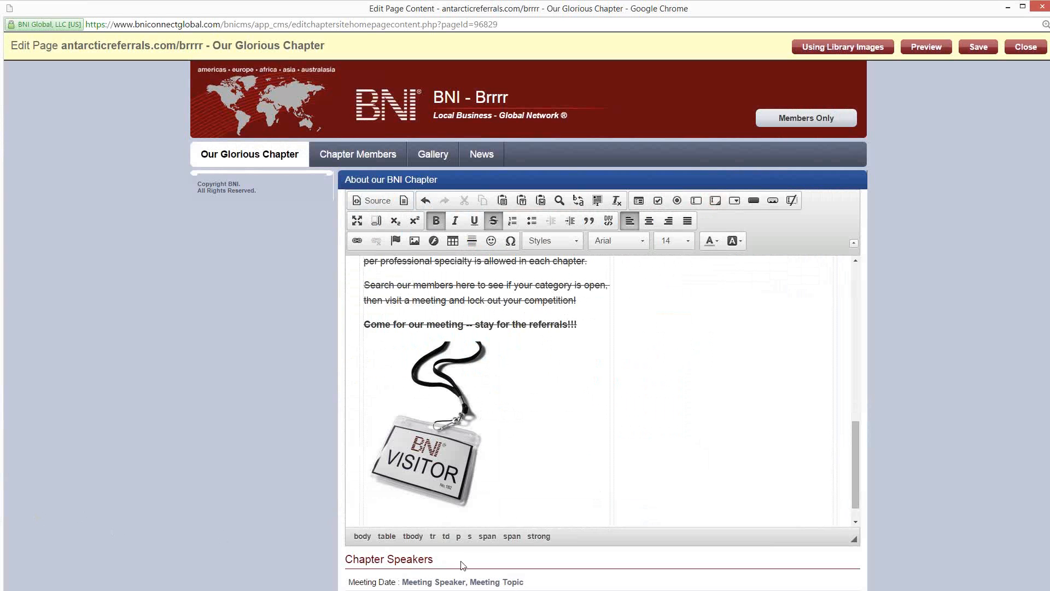
left_click(652, 420)
scroll(540, 432, "down", 1)
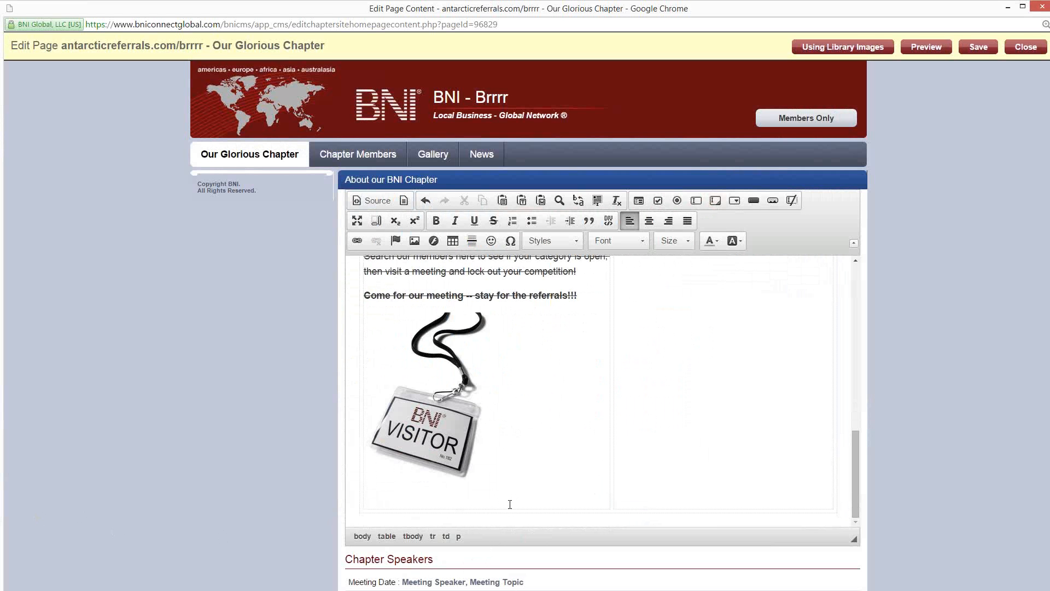
scroll(534, 454, "up", 10)
scroll(533, 445, "down", 10)
scroll(531, 450, "up", 10)
scroll(528, 451, "down", 10)
scroll(533, 444, "up", 3)
scroll(534, 441, "down", 3)
left_click(437, 417)
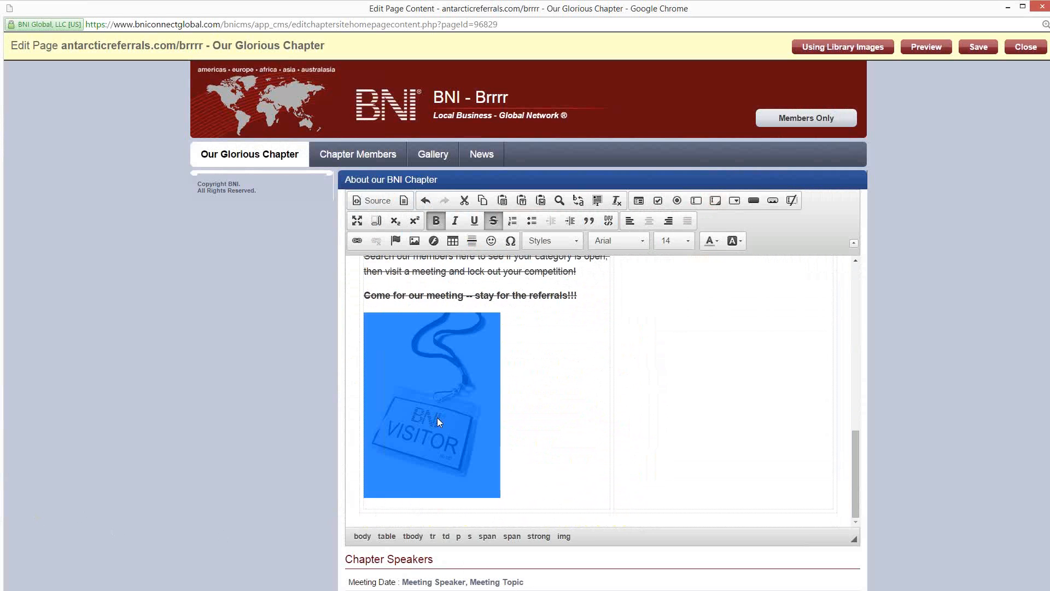
left_click(549, 411)
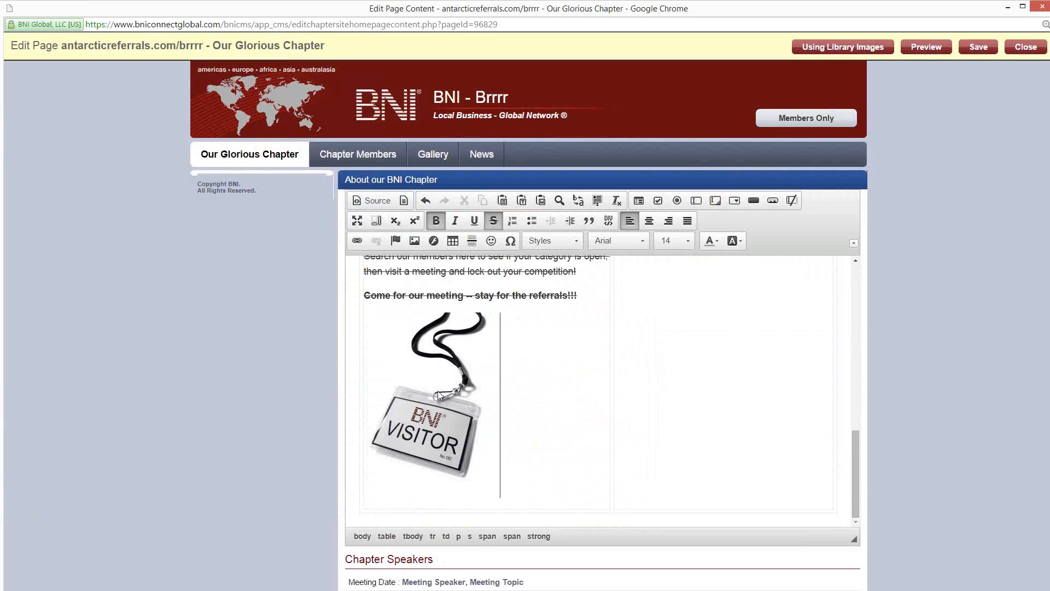
left_click(444, 424)
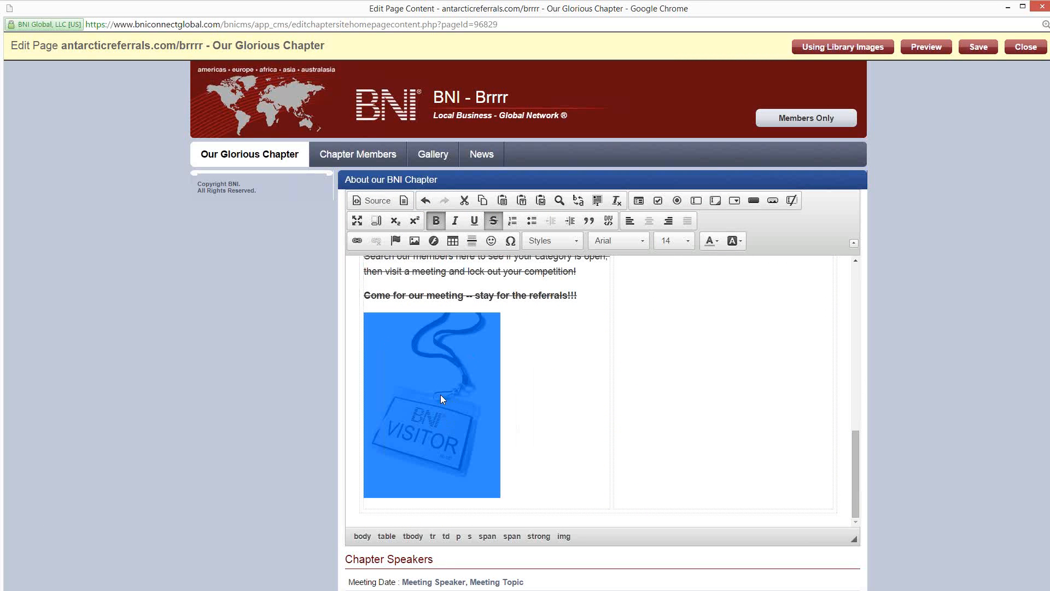
left_click(553, 441)
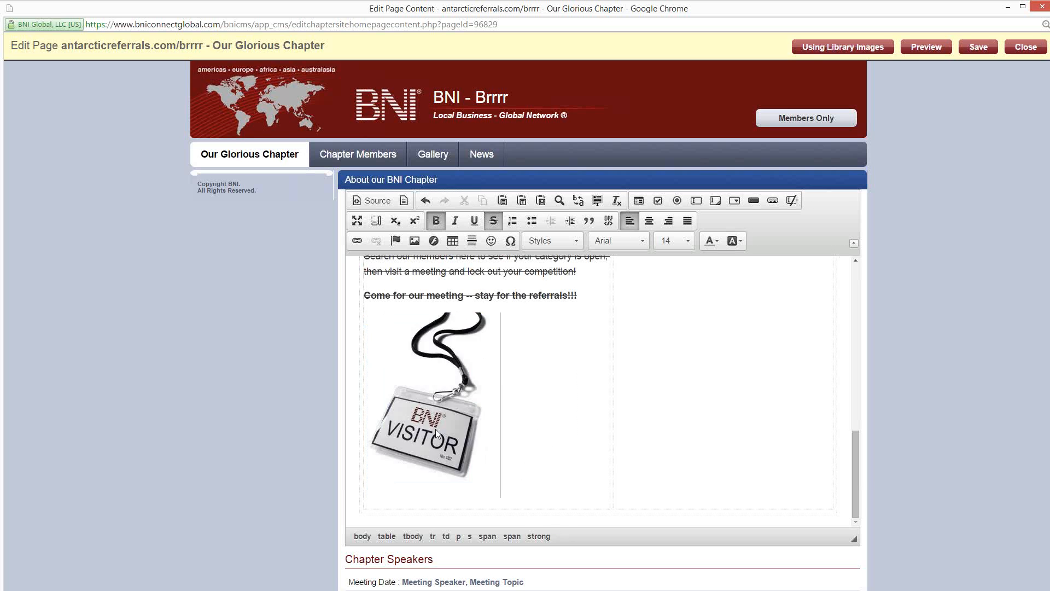
left_click(436, 428)
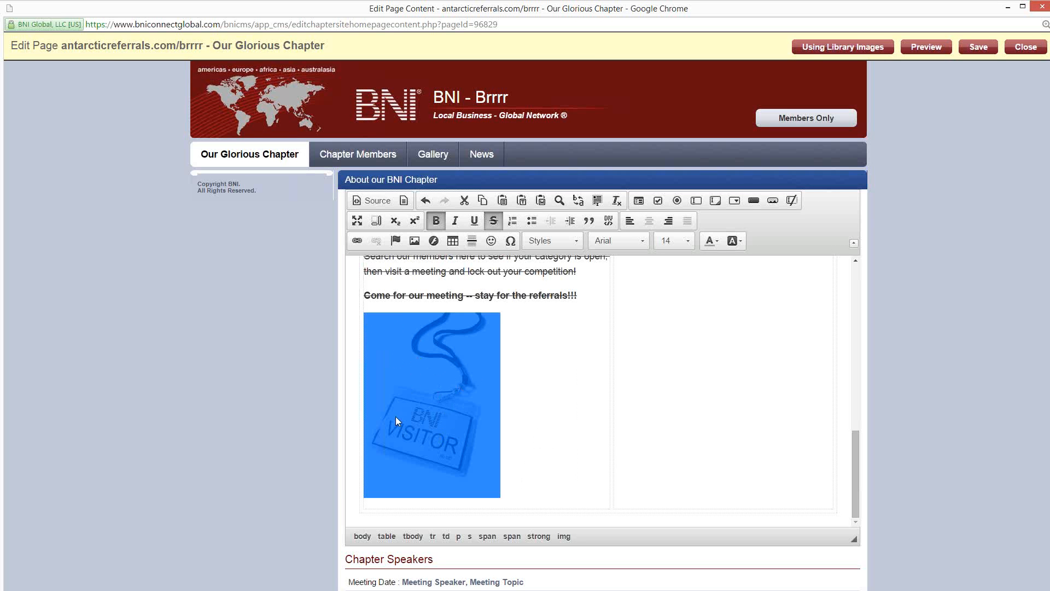
left_click(356, 242)
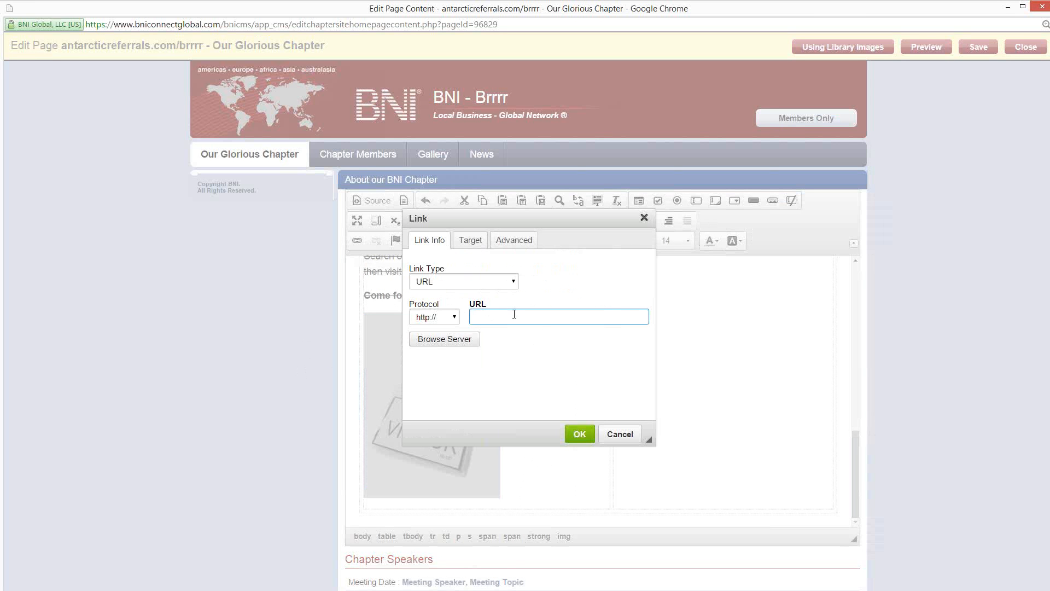
type("www.bnio")
key("BackSpace")
type(".com")
Step: Check the available target window options for the link and apply the link to the visitor badge image
left_click(474, 244)
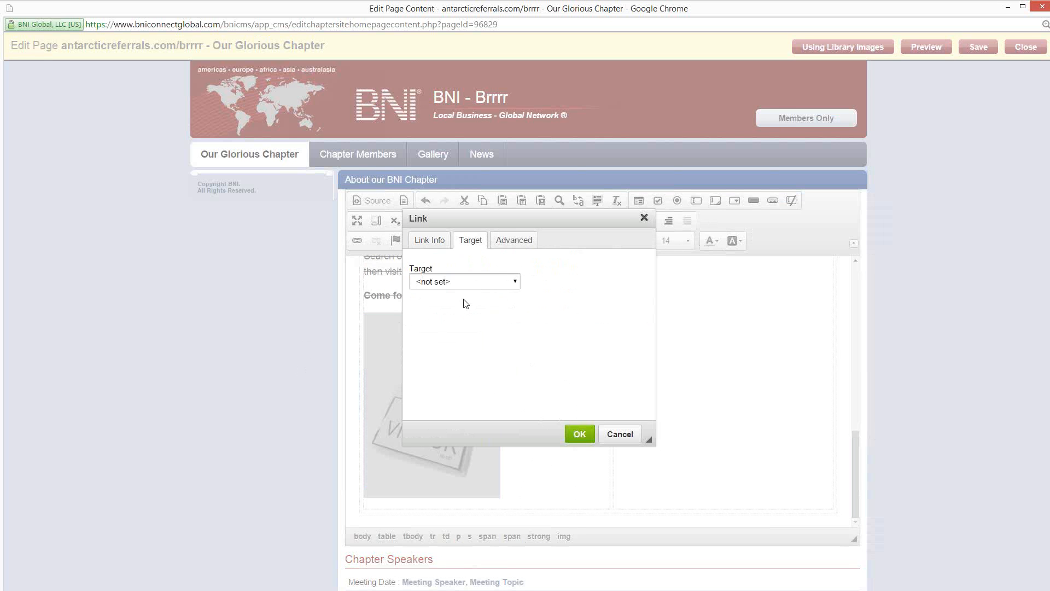
left_click(484, 282)
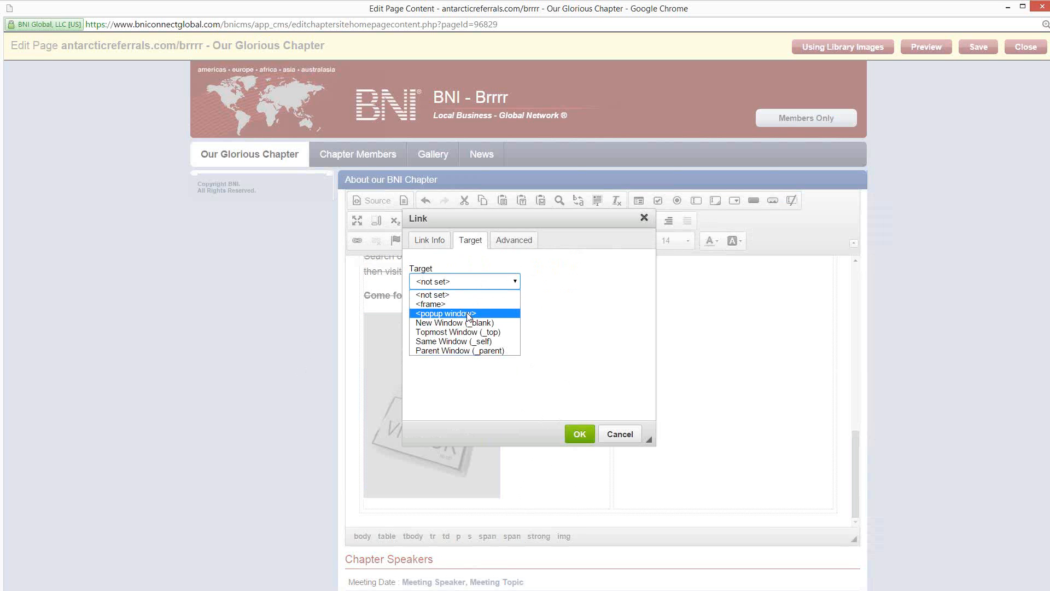
left_click(520, 262)
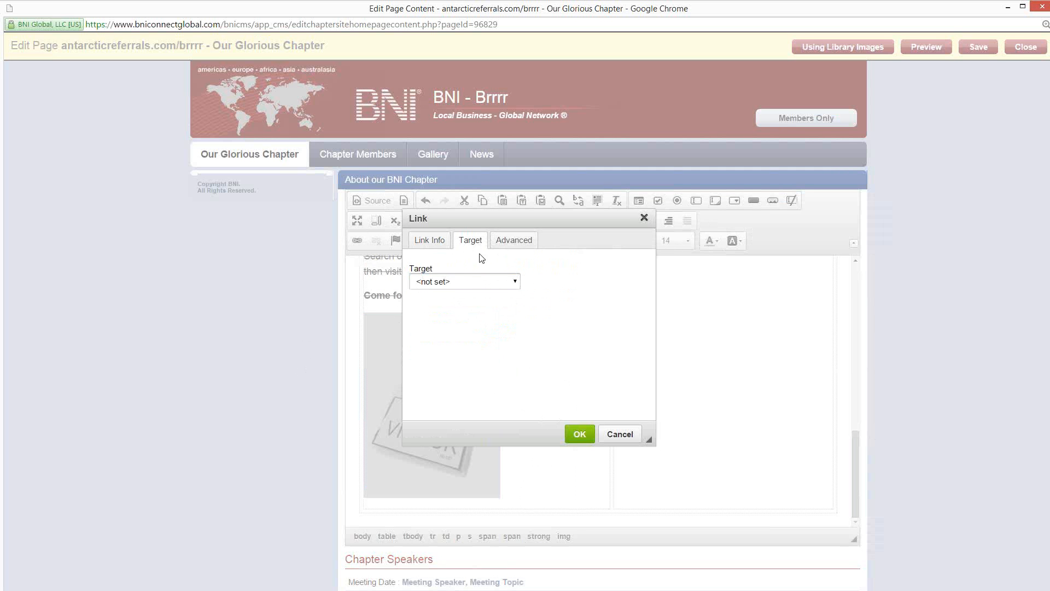
left_click(441, 241)
left_click(580, 435)
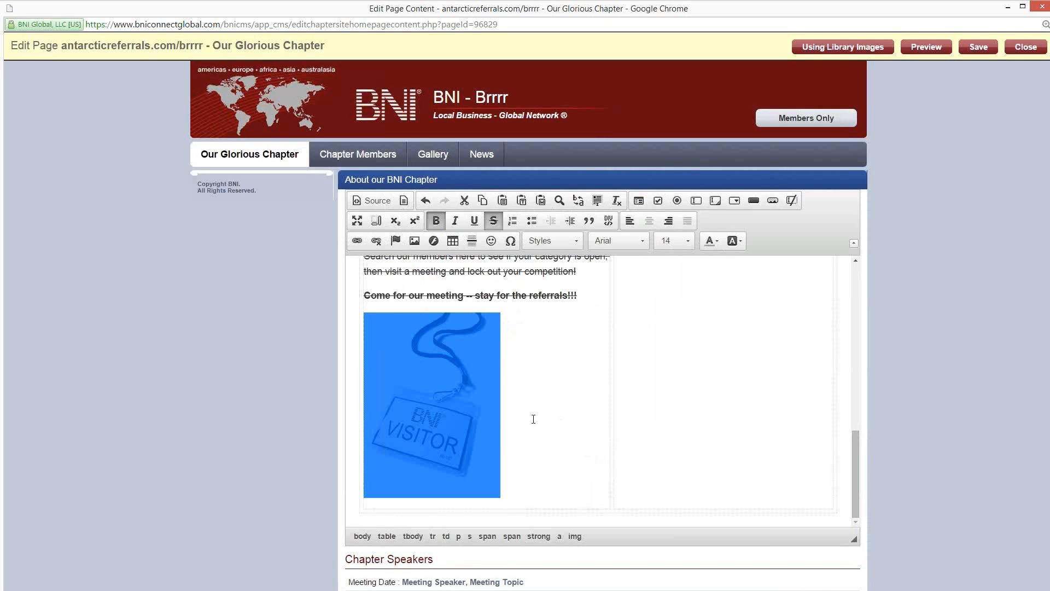
left_click(547, 411)
left_click(433, 391)
left_click(539, 395)
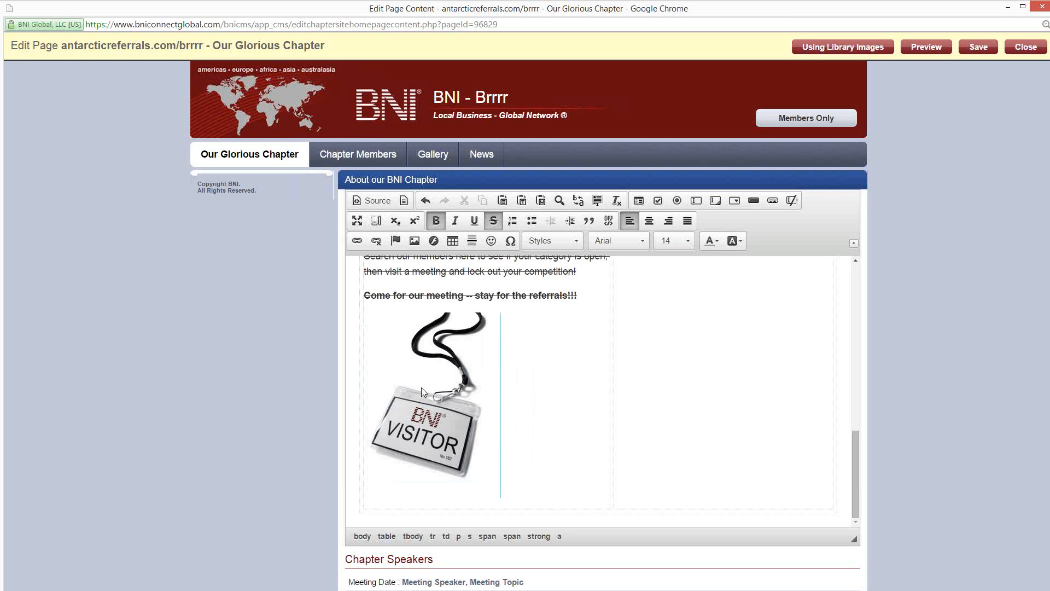
scroll(505, 441, "up", 3)
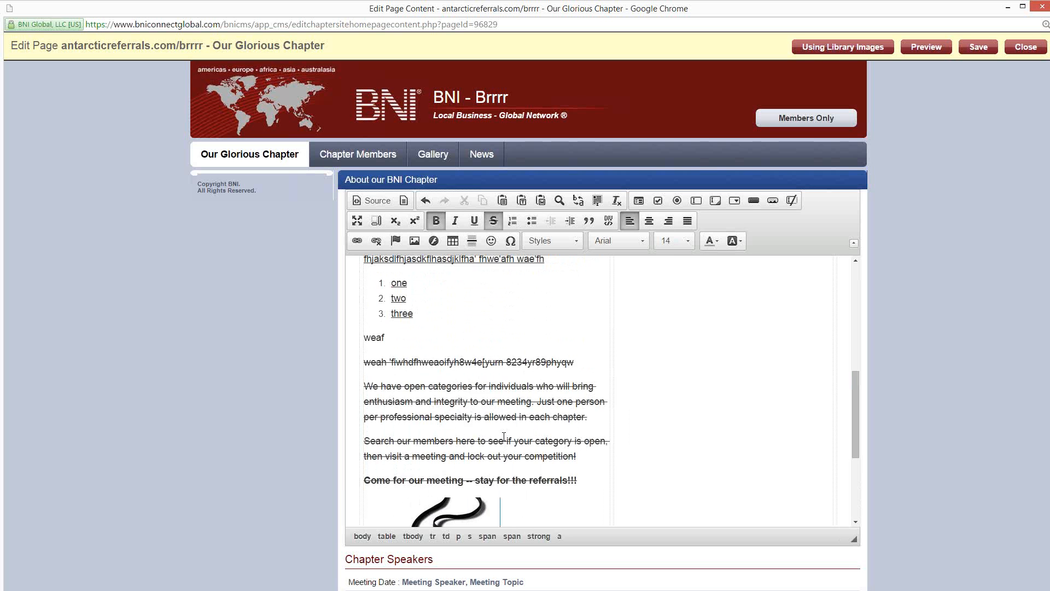
scroll(402, 387, "up", 2)
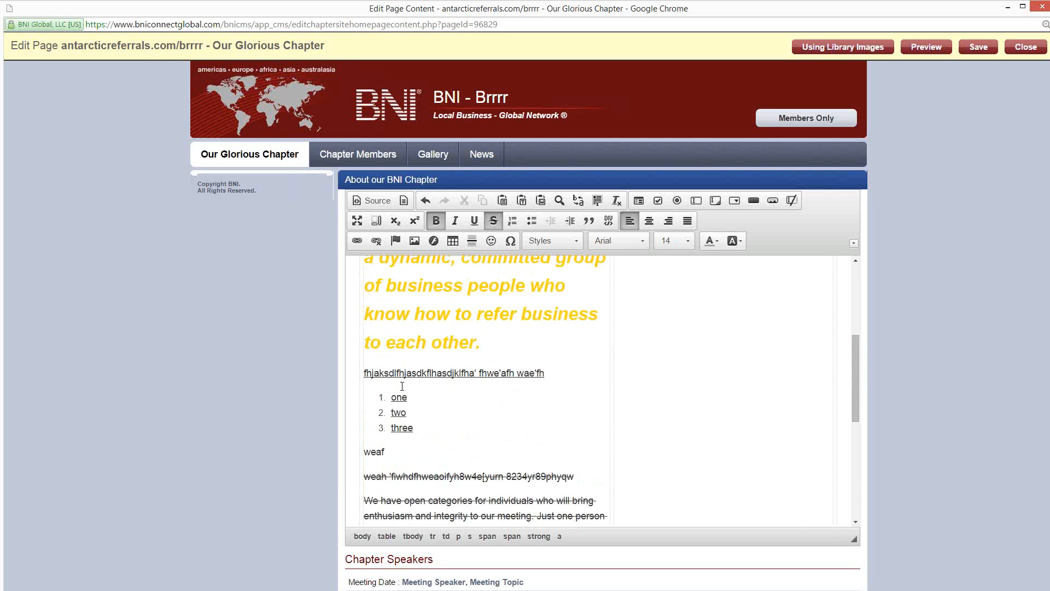
scroll(404, 387, "up", 2)
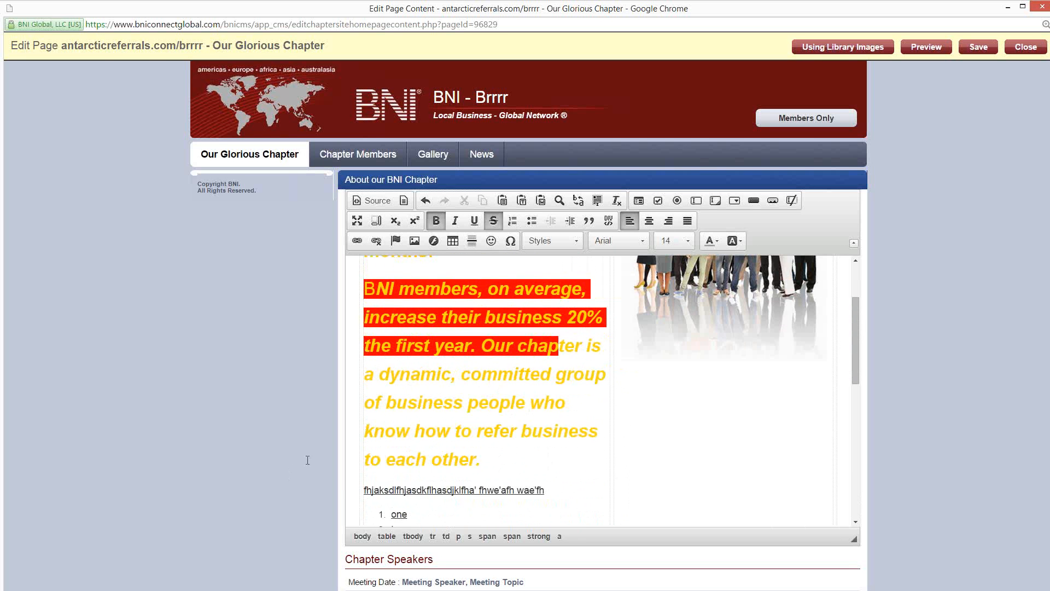
scroll(505, 386, "up", 2)
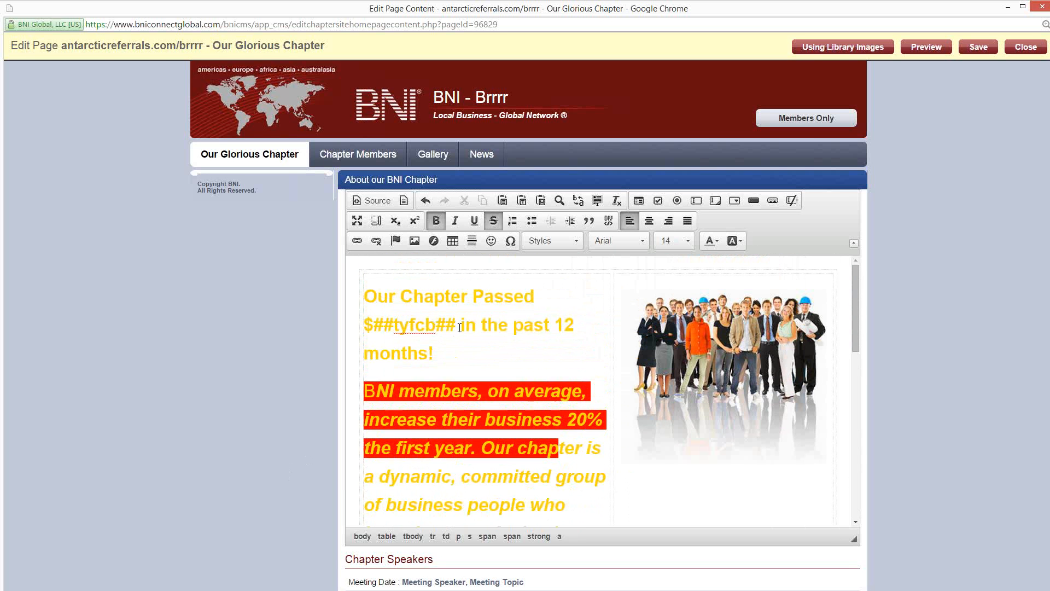
scroll(462, 328, "down", 6)
scroll(425, 406, "down", 2)
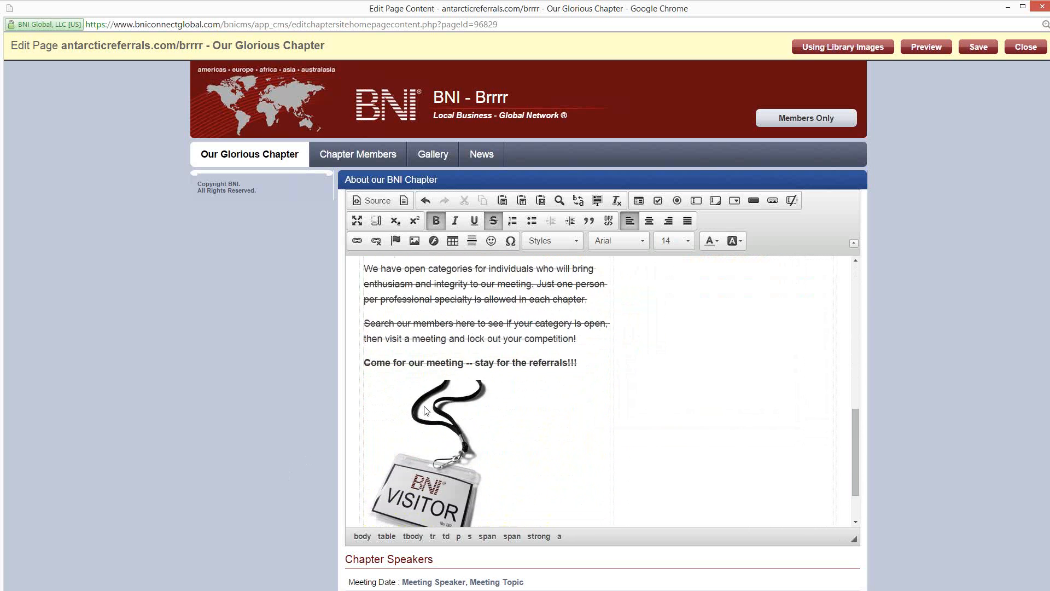
scroll(437, 399, "up", 4)
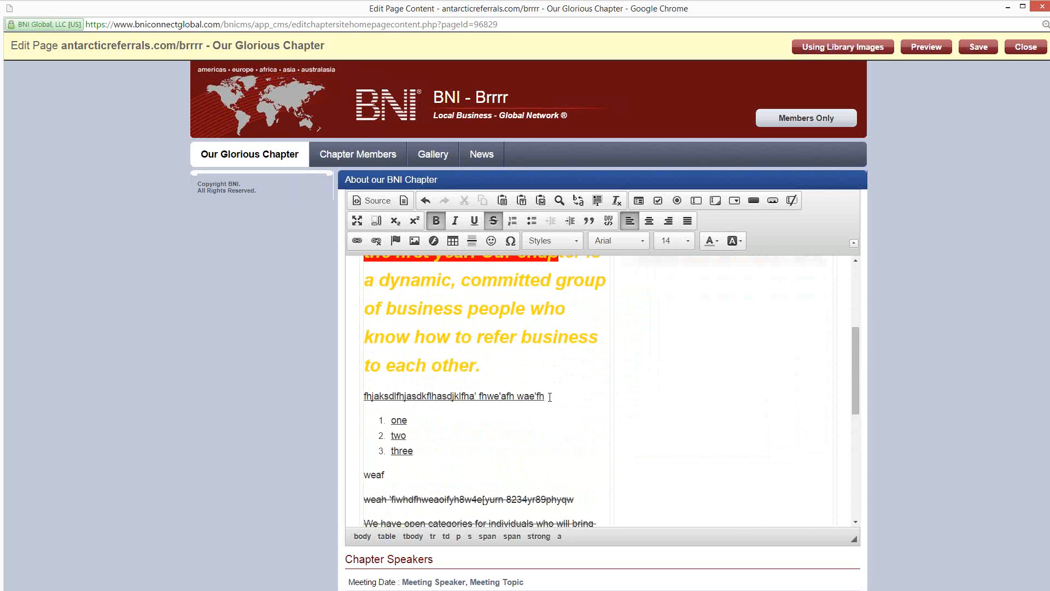
left_click_drag(544, 397, 363, 396)
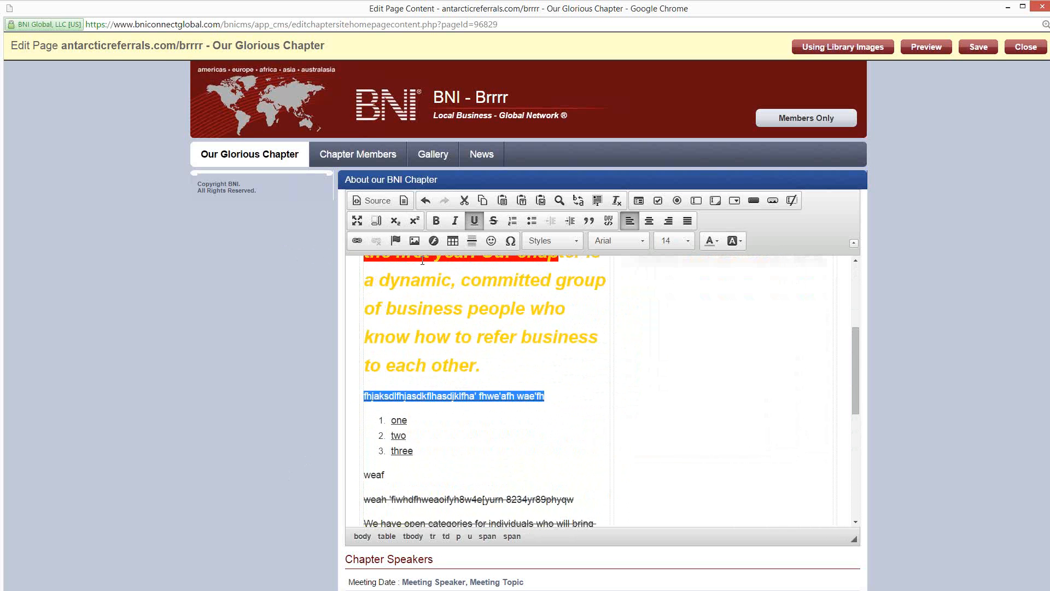
left_click(357, 241)
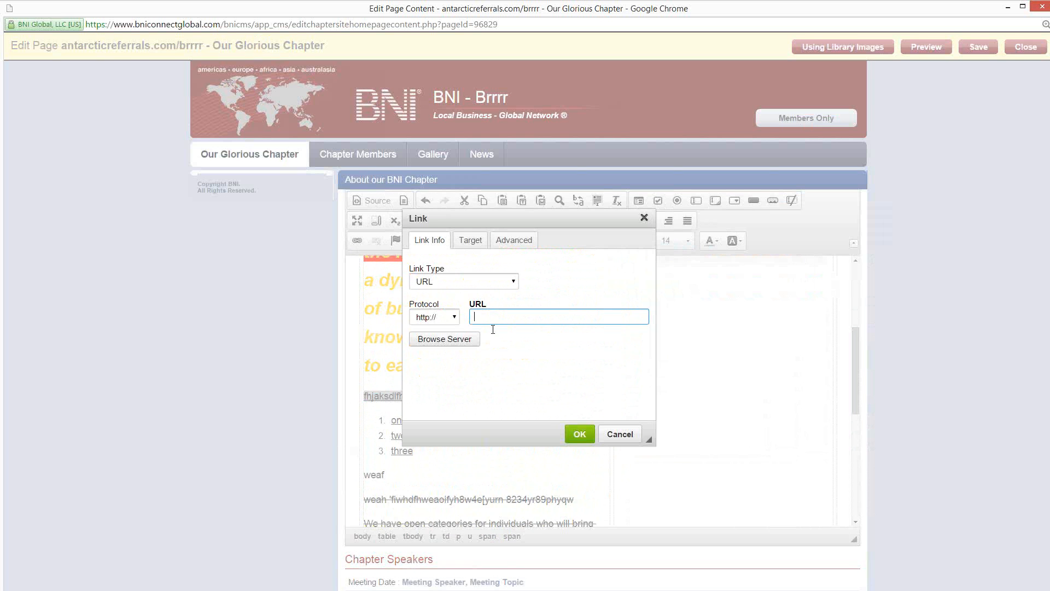
type("support.bniconnect.com")
left_click(580, 433)
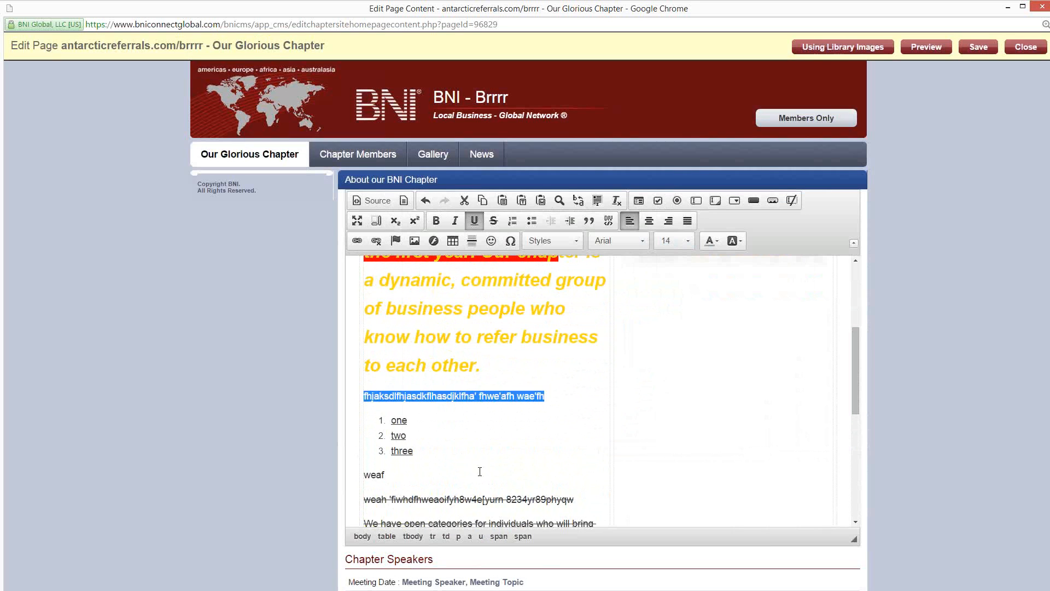
left_click(457, 420)
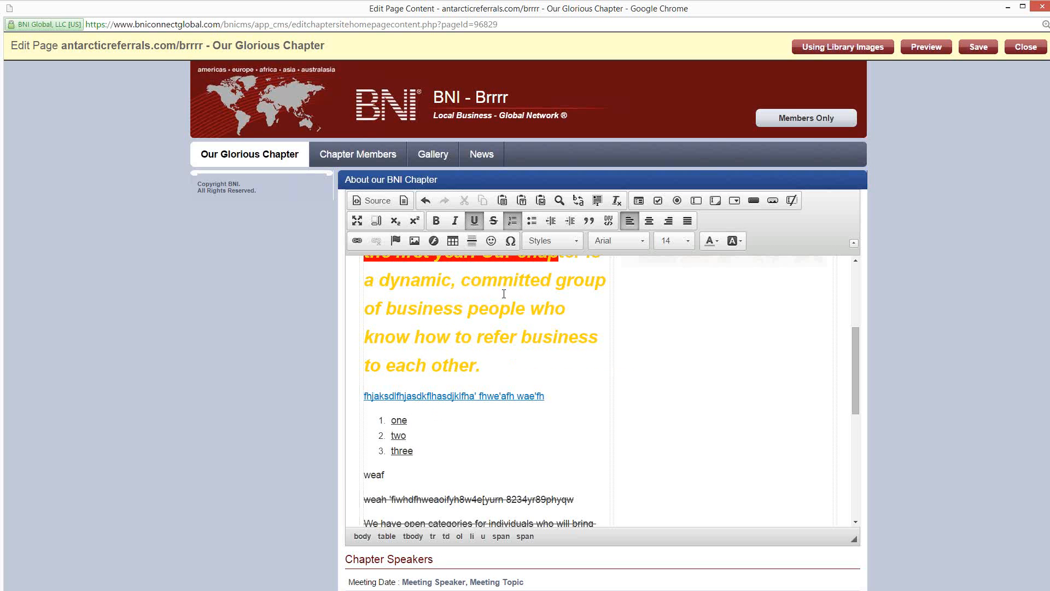
scroll(473, 330, "up", 5)
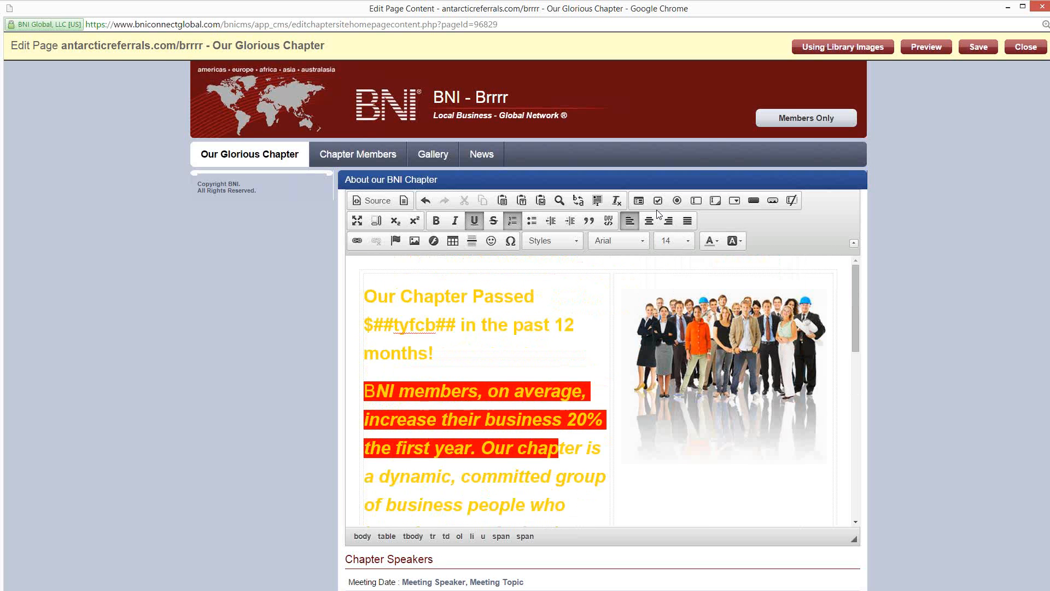
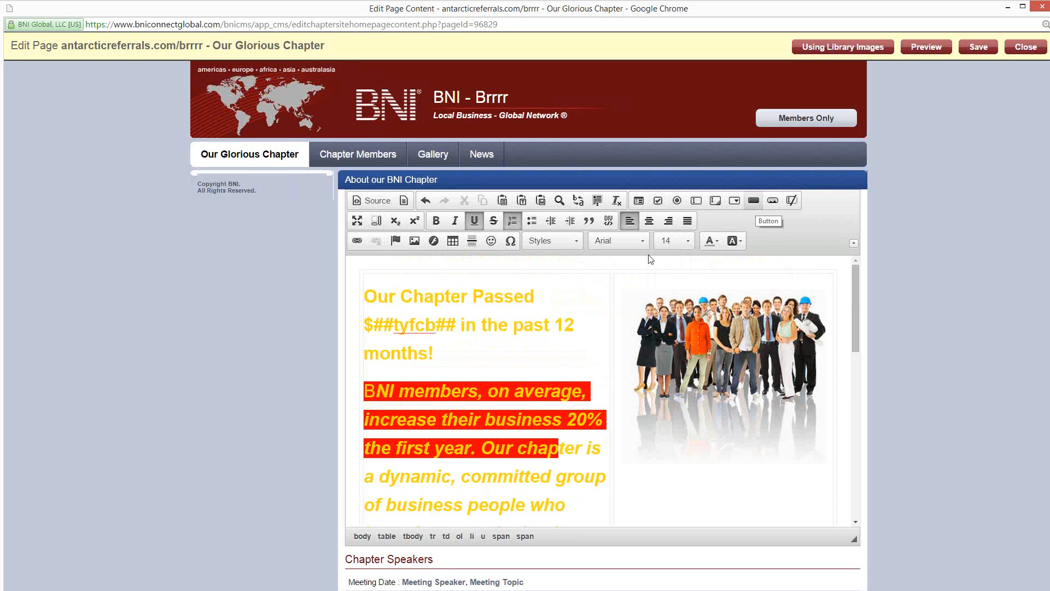
Step: Examine the HTML source of the home page content and return to the visual editor
scroll(557, 341, "down", 10)
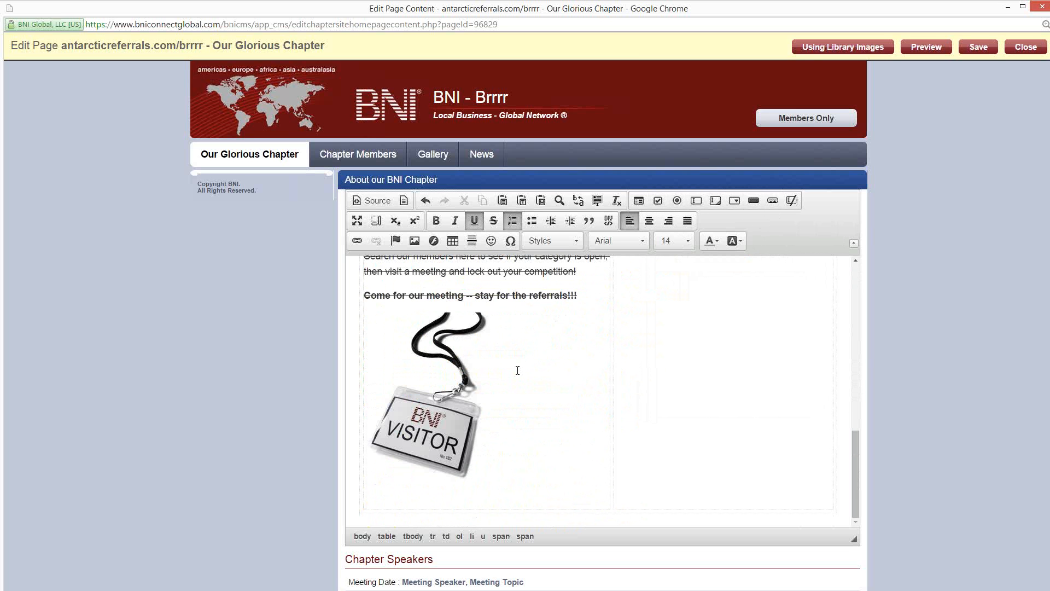
scroll(419, 360, "up", 10)
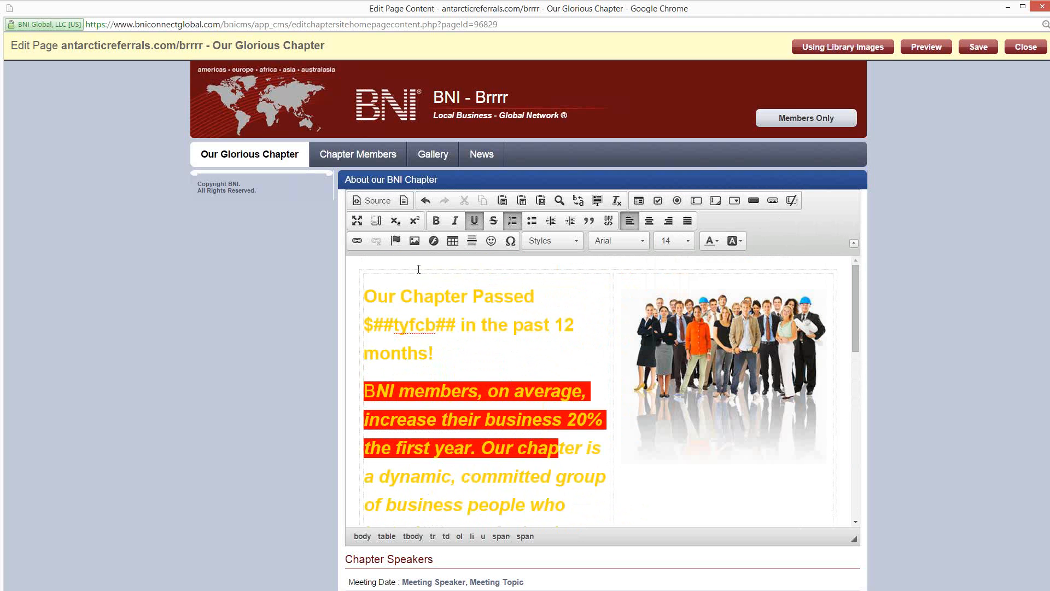
left_click(372, 202)
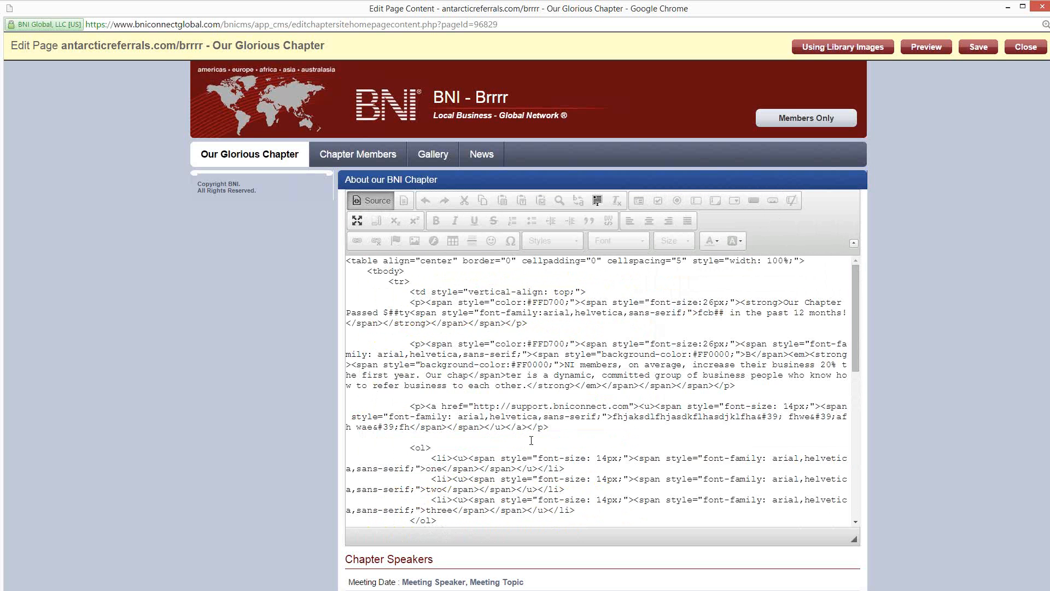
scroll(531, 440, "down", 6)
scroll(518, 398, "up", 6)
scroll(476, 388, "down", 5)
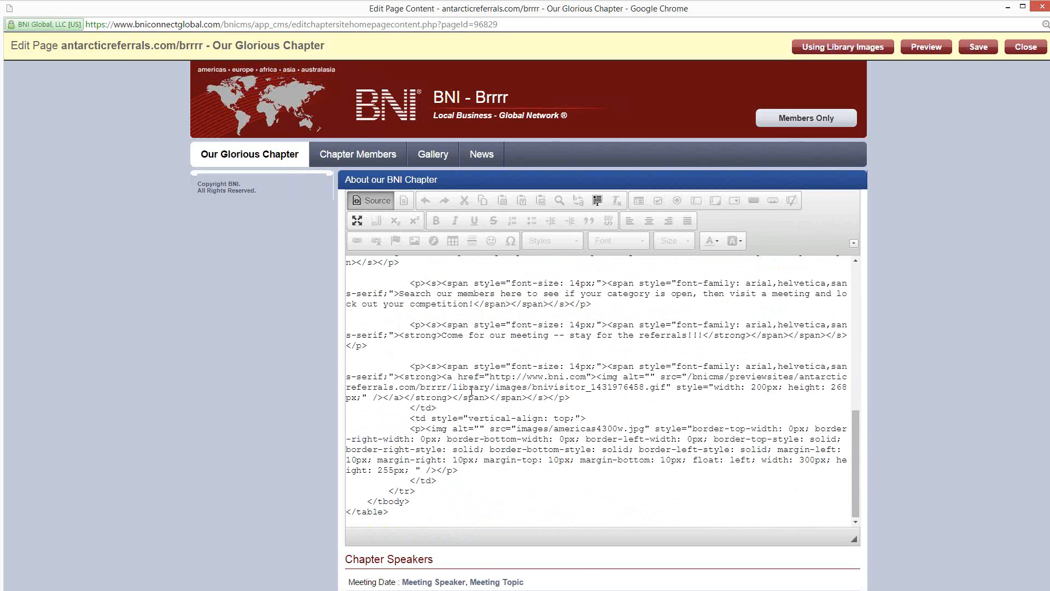
scroll(472, 360, "up", 5)
left_click(376, 202)
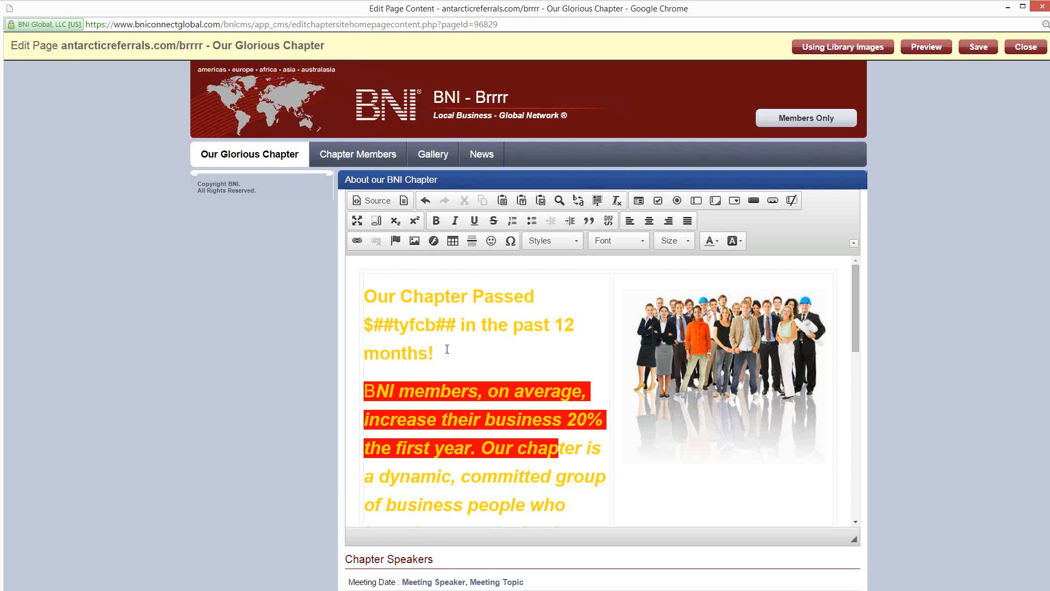
scroll(446, 343, "down", 10)
scroll(440, 341, "up", 3)
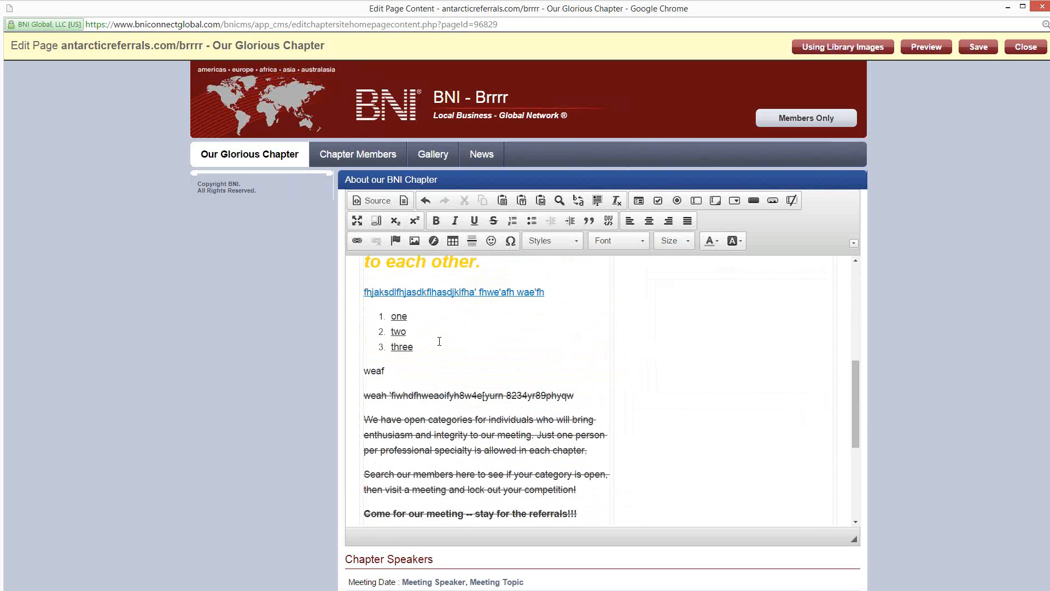
left_click(395, 374)
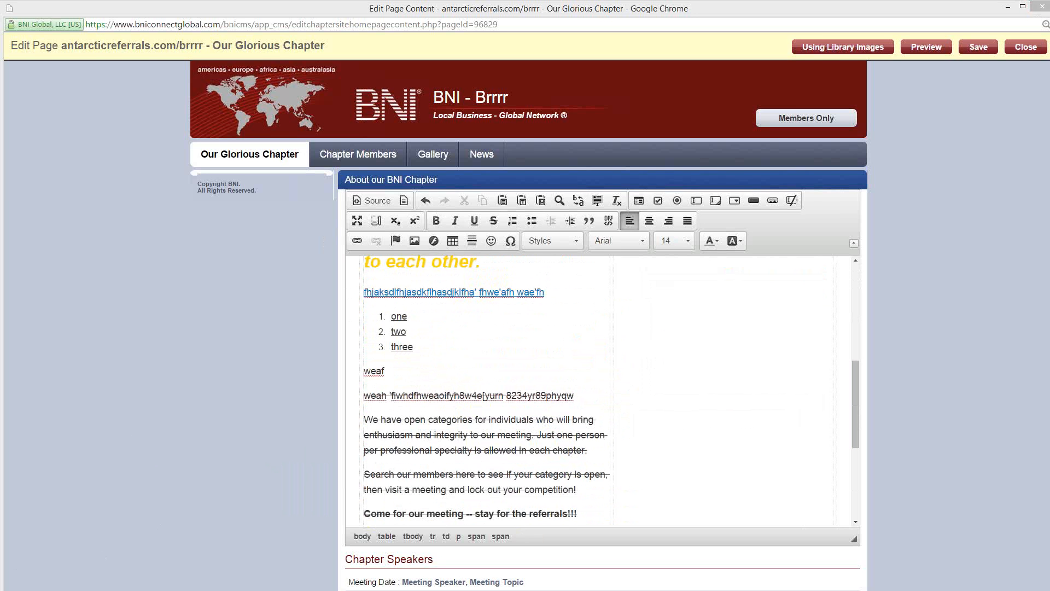
Step: Switch to the Internet Explorer window and open youtube.com/bniconnectglobal
left_click_drag(0, 121, 694, 38)
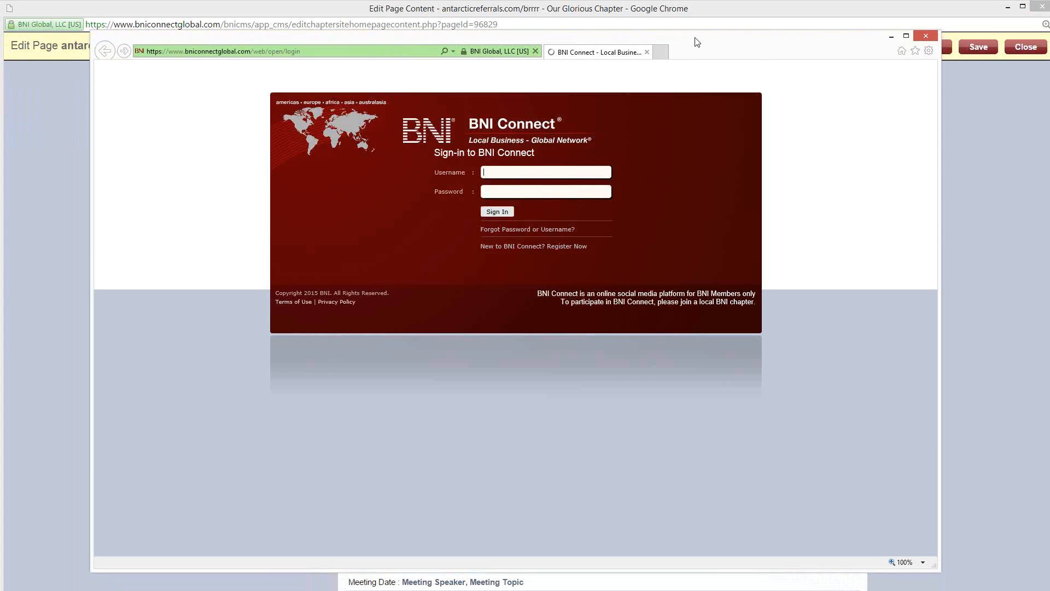
left_click(320, 51)
type("you")
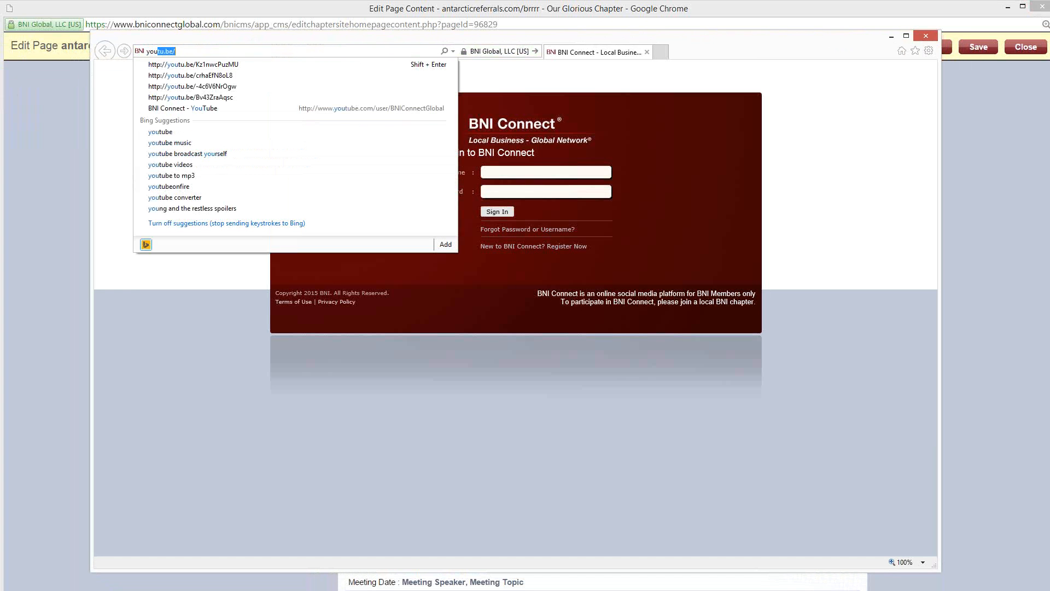
type("be")
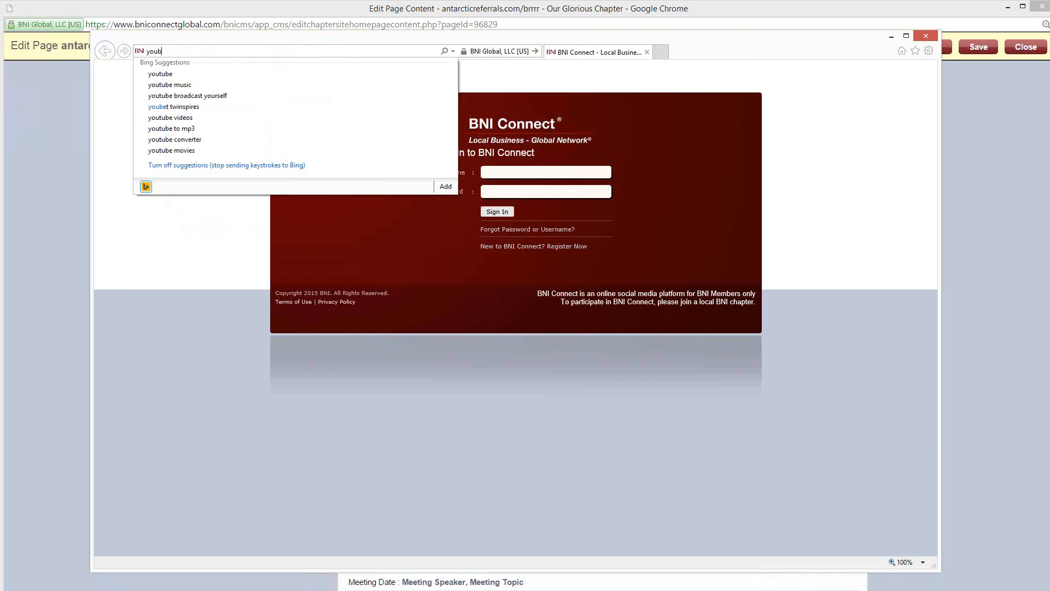
key("BackSpace")
key("BackSpace")
type("t")
key("BackSpace")
type("utibe")
key("BackSpace")
key("BackSpace")
key("BackSpace")
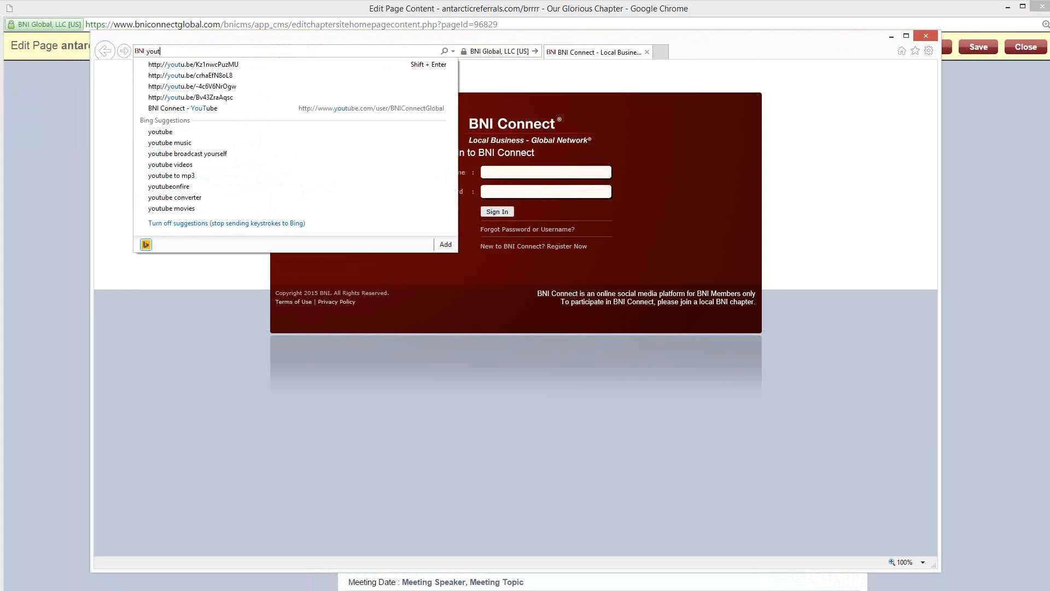
type("ube.com")
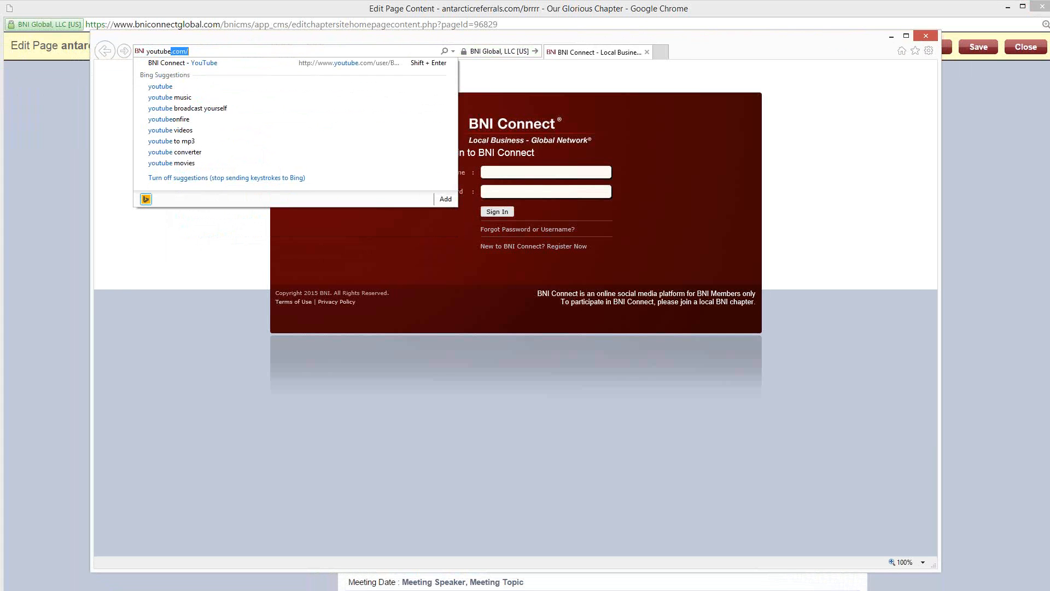
type("/b")
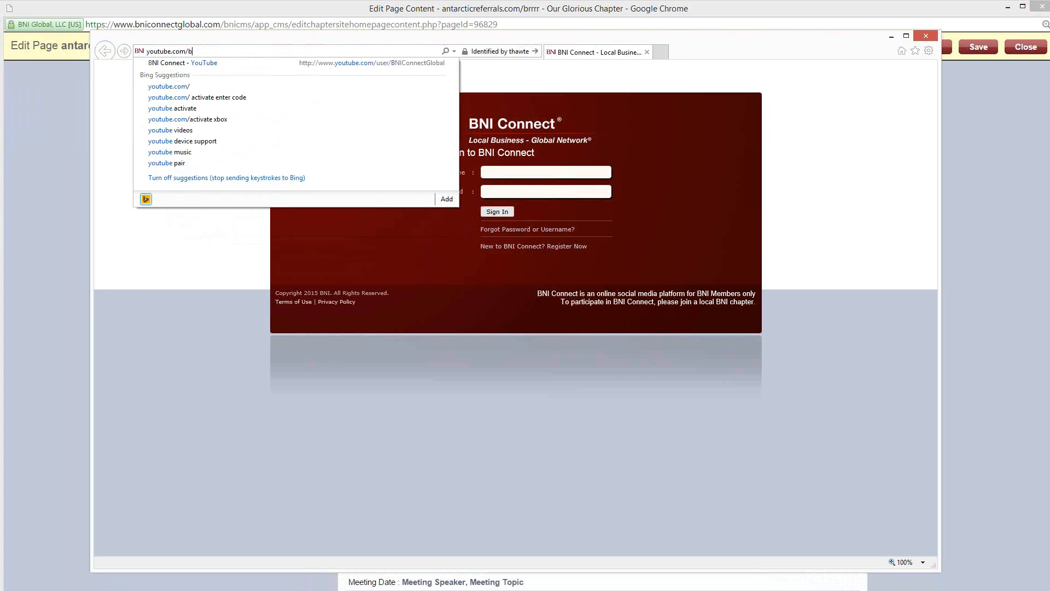
type("niconnectglob")
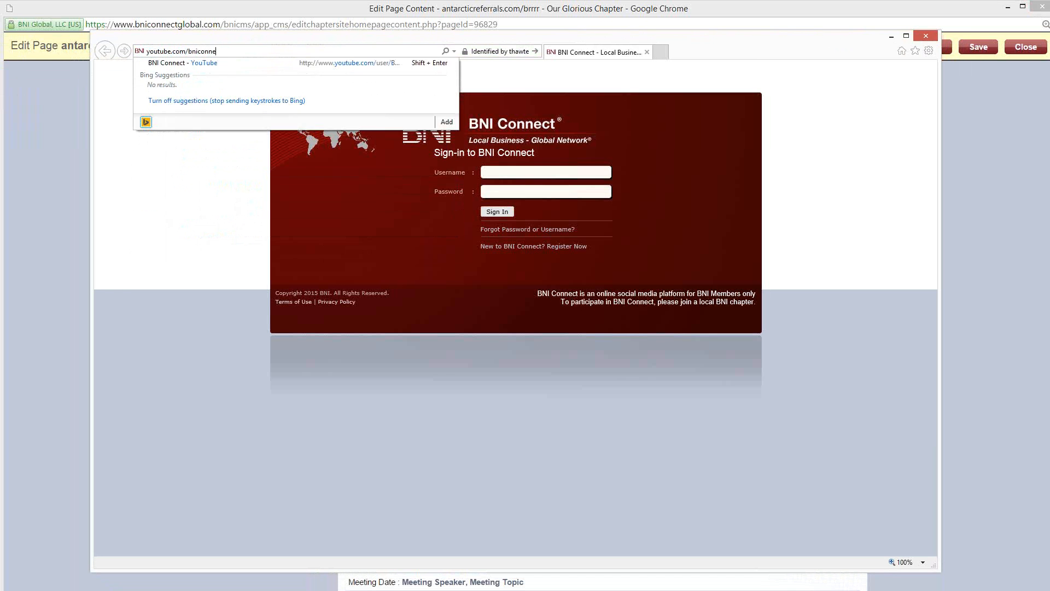
type("al")
key("Return")
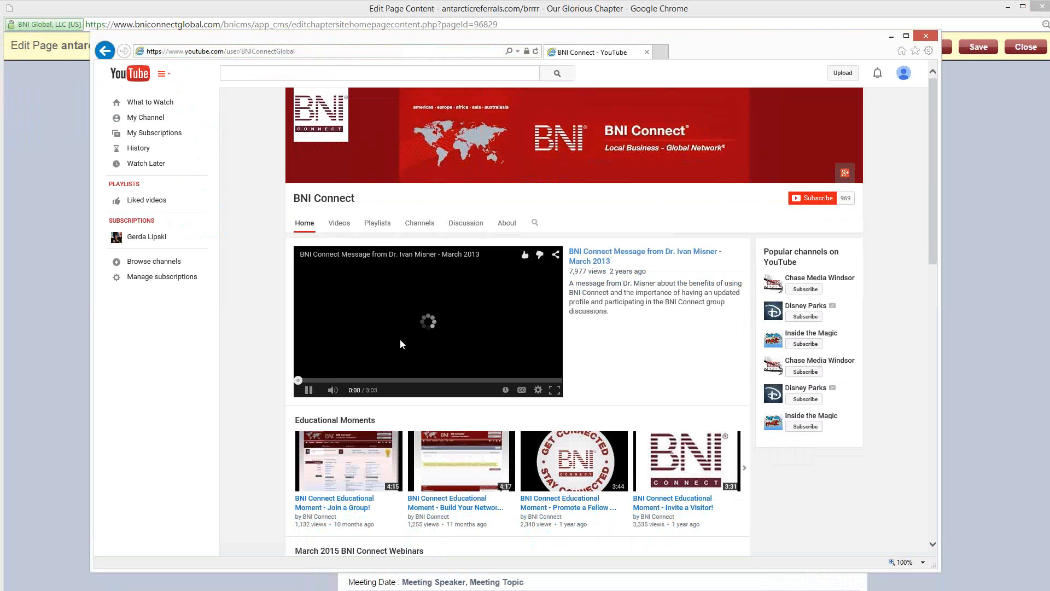
Step: Pause the channel's intro video, open "BNI Connect Educational Moment - Invite a Visitor!" and pause its playback
left_click(433, 323)
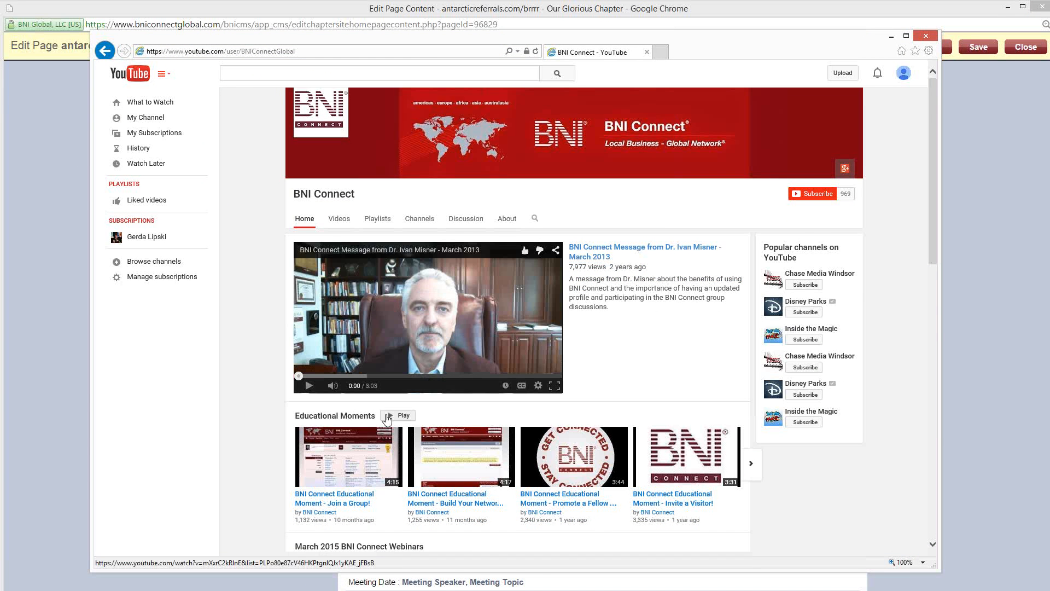
scroll(681, 298, "down", 3)
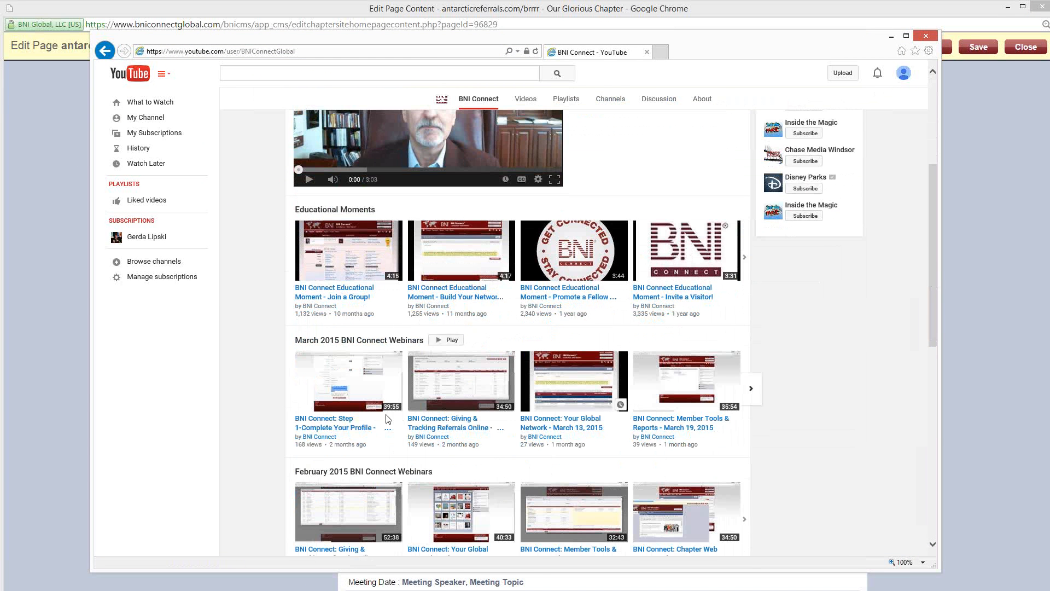
left_click(672, 298)
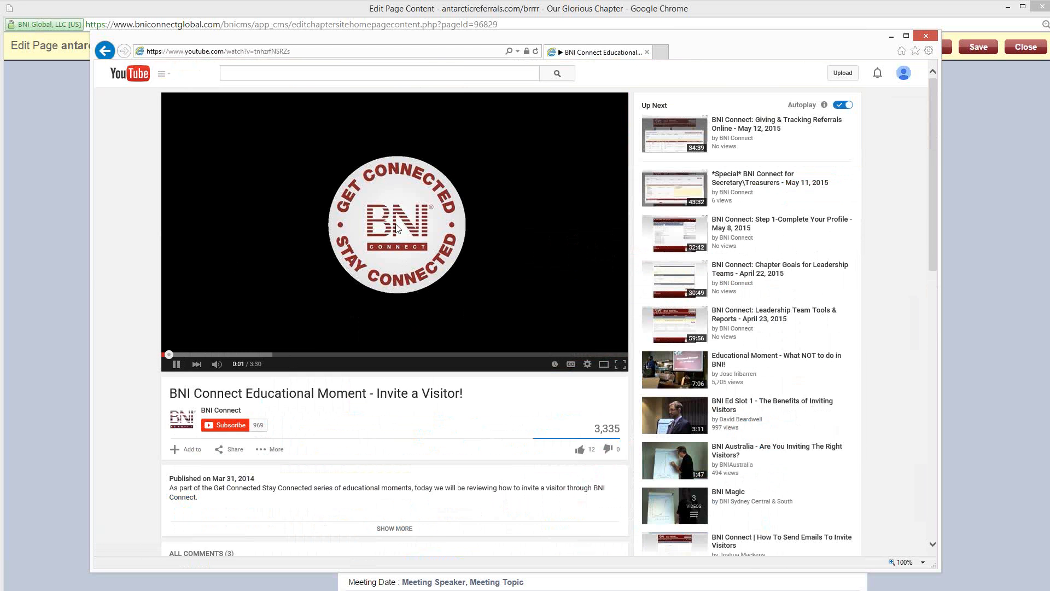
left_click(177, 364)
Step: Copy the iframe embed code from the Invite a Visitor! video's sharing options
scroll(381, 357, "down", 3)
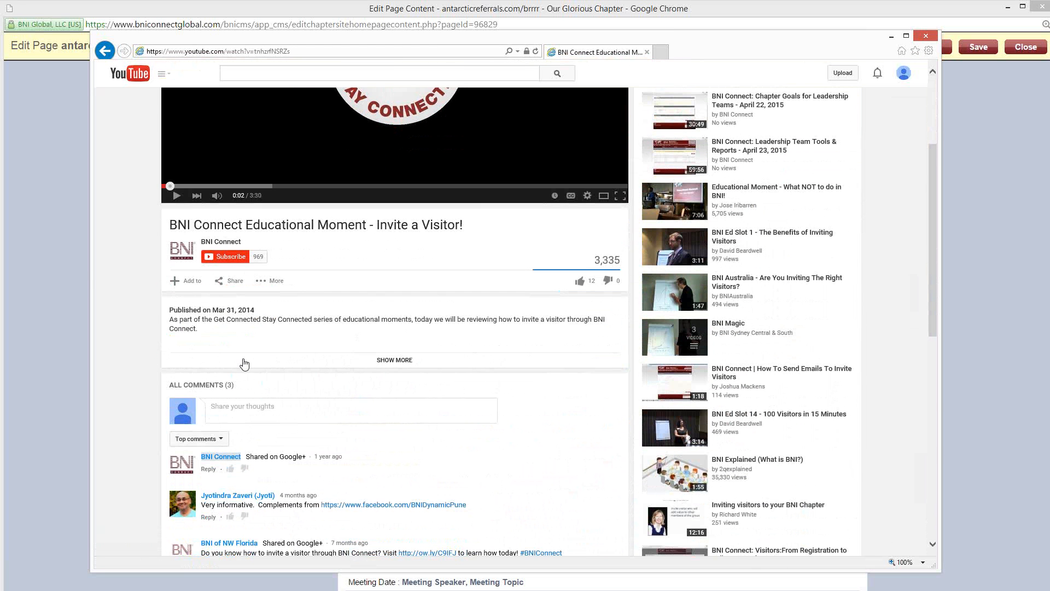
left_click(228, 281)
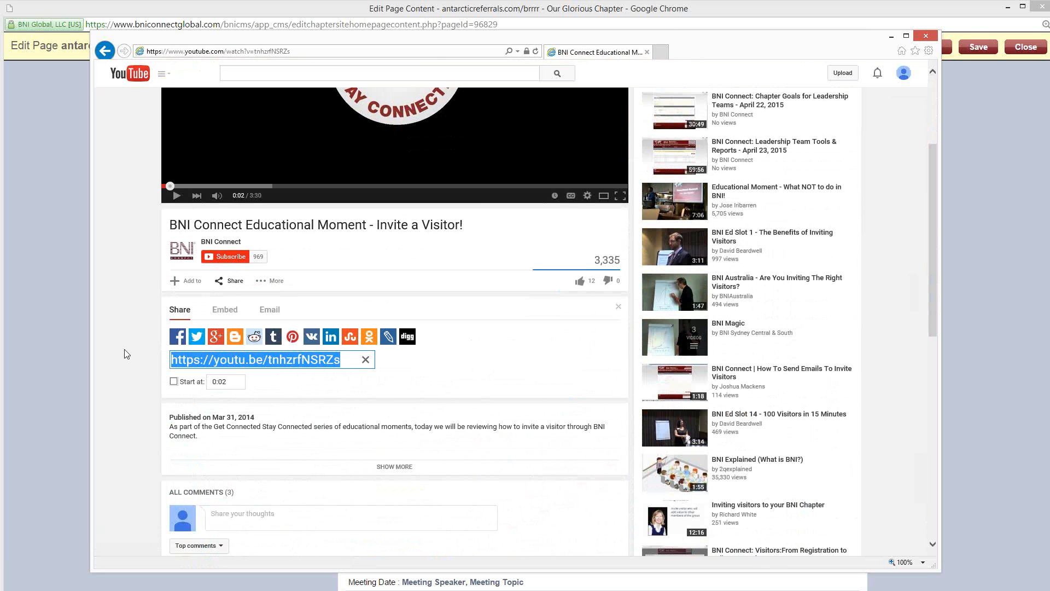
left_click(224, 310)
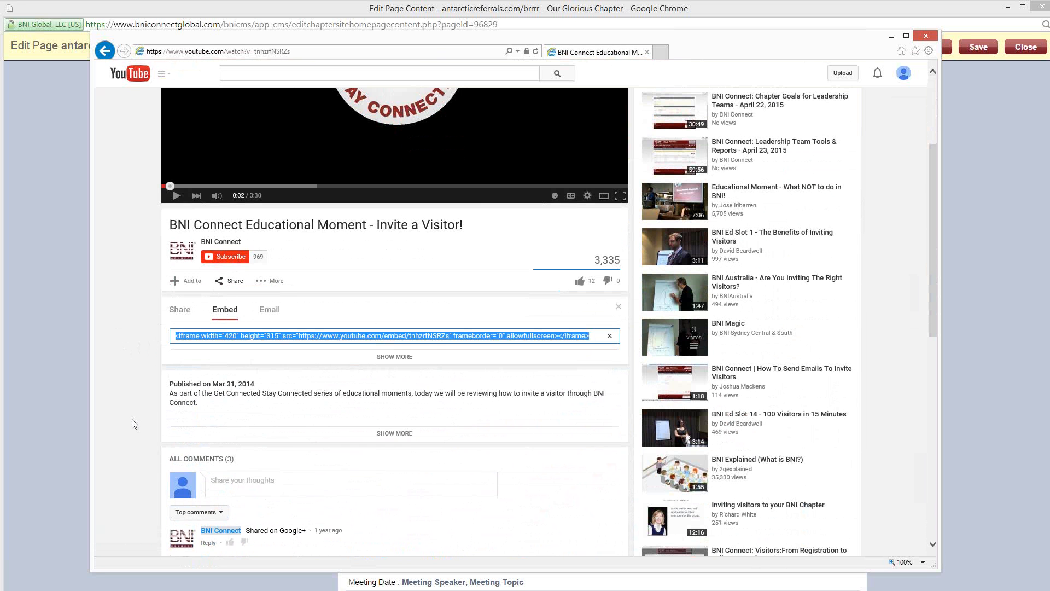
right_click(343, 339)
left_click(362, 372)
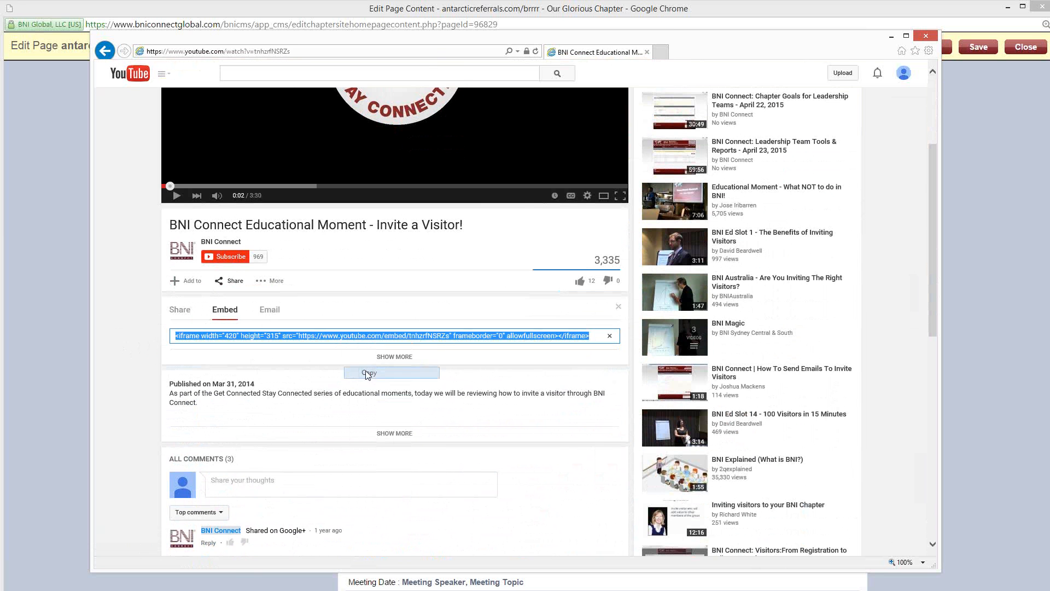
Step: Switch back to the Chrome page editor and add a placeholder line of repeated X characters below "Come for our meeting -- stay for the referrals!!!"
left_click(891, 36)
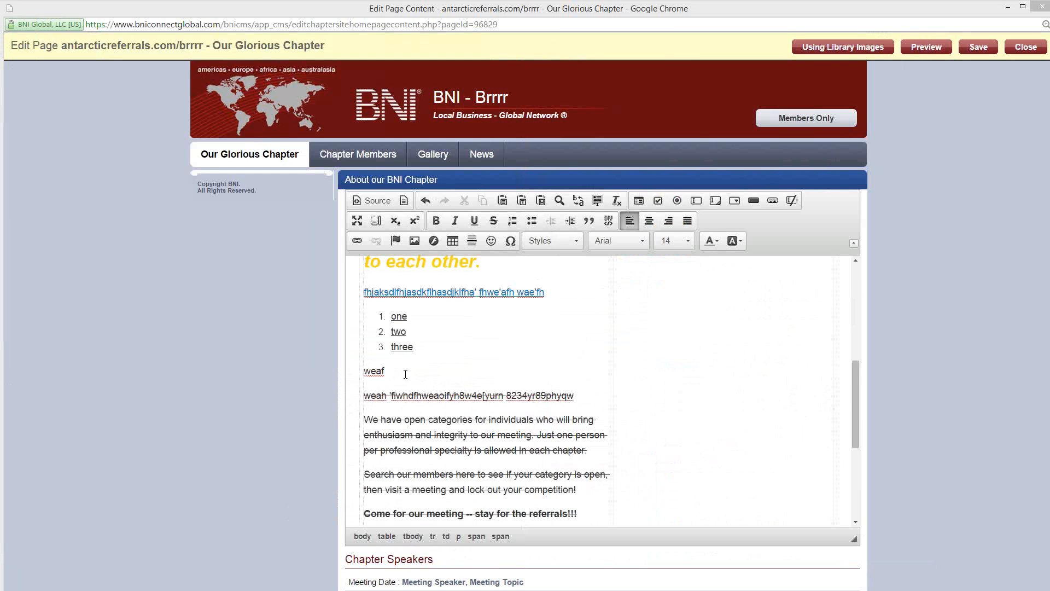
scroll(406, 374, "down", 2)
scroll(440, 420, "up", 1)
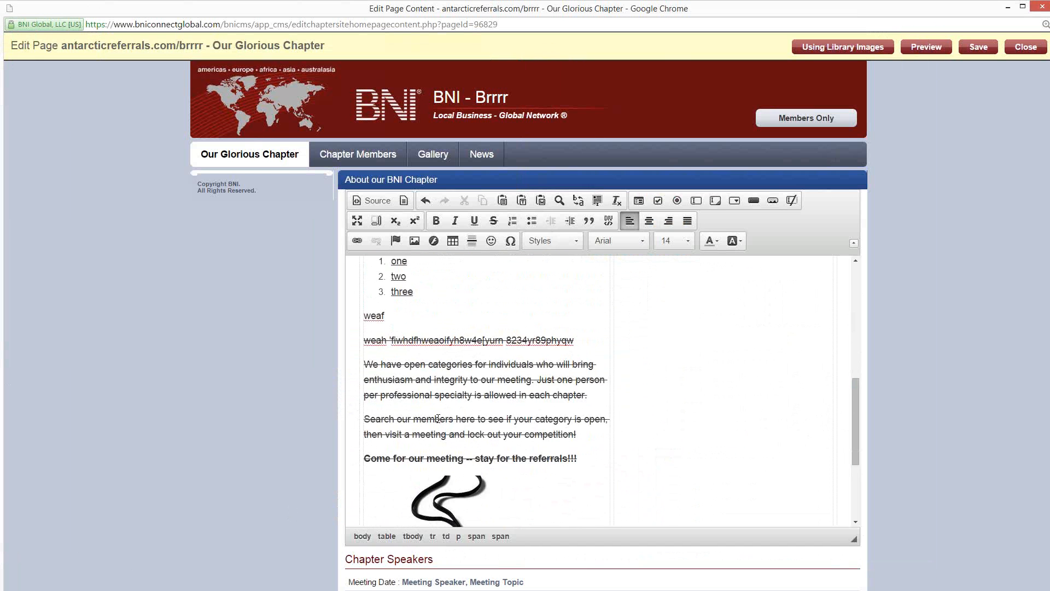
scroll(438, 418, "down", 1)
scroll(452, 468, "down", 2)
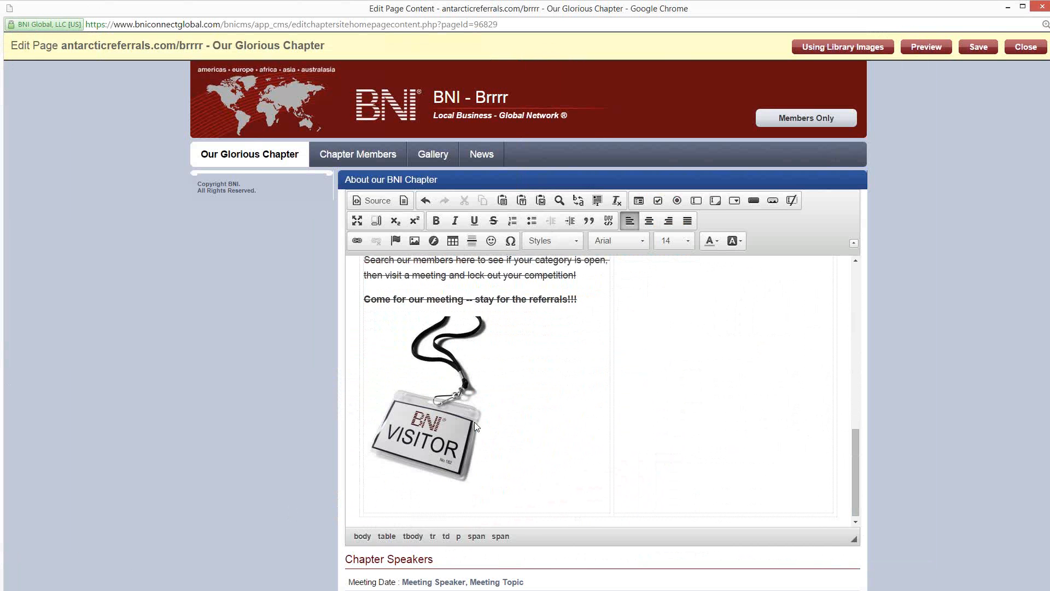
scroll(572, 388, "up", 1)
left_click(597, 366)
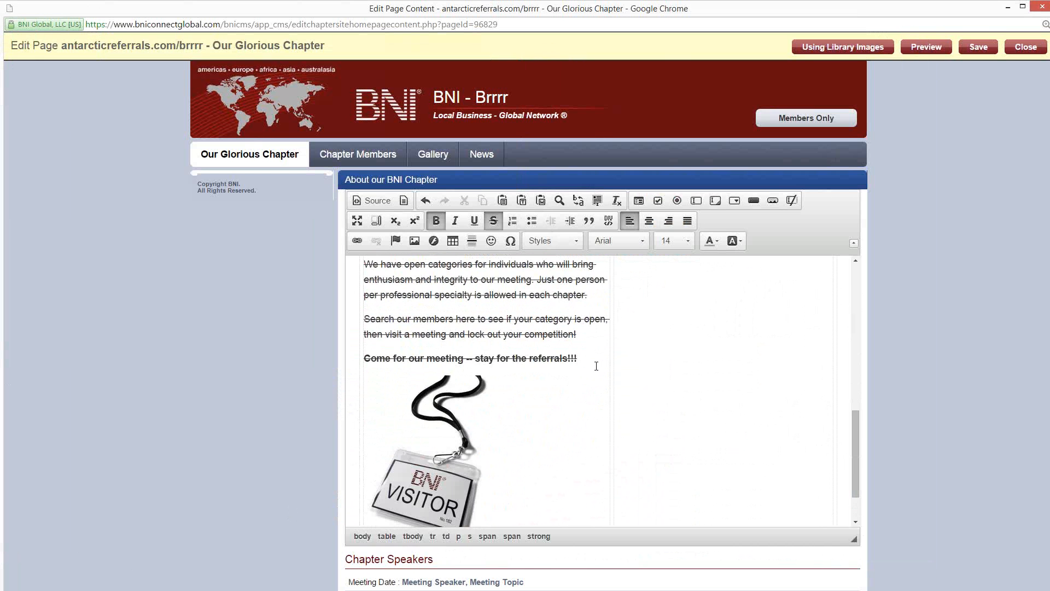
key("Return")
scroll(596, 366, "down", 1)
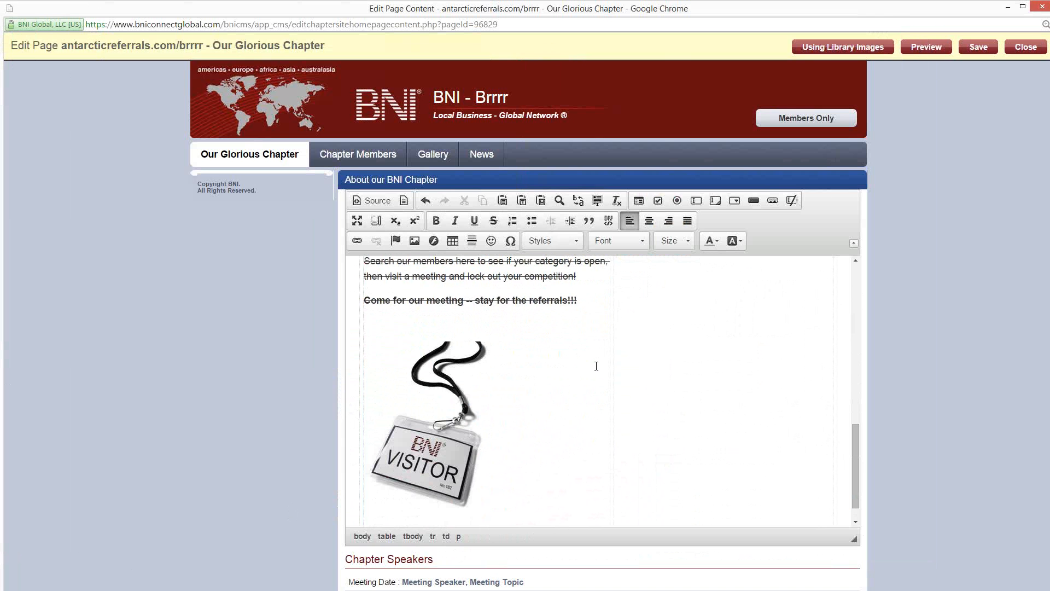
type("XXXXXXXXXXXXXXXXXXXXXX")
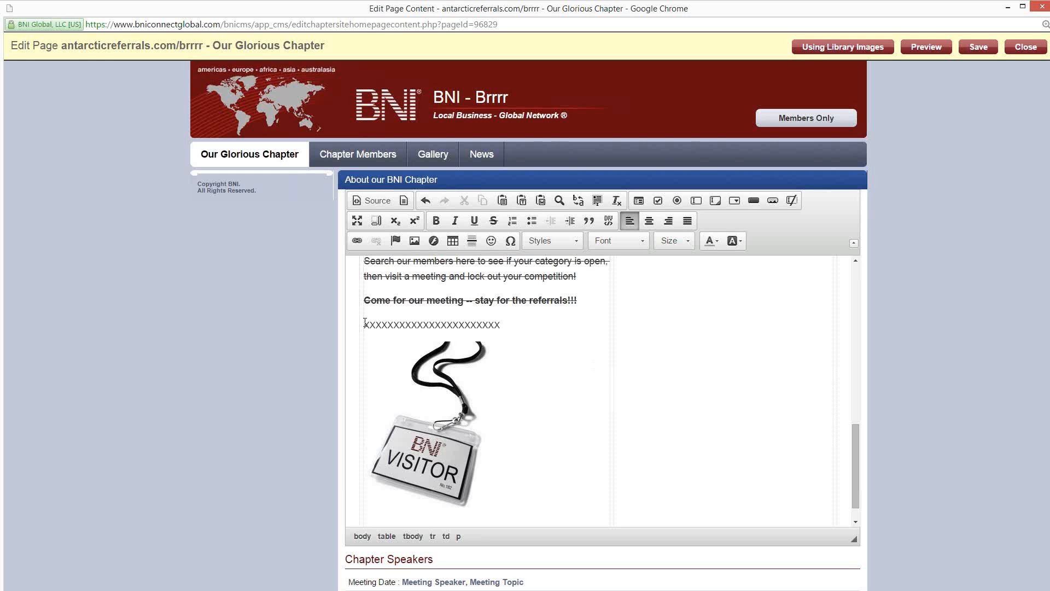
Step: Replace the X placeholder in the page's HTML source with the copied YouTube iframe code and return to the visual editor
left_click_drag(378, 324, 493, 314)
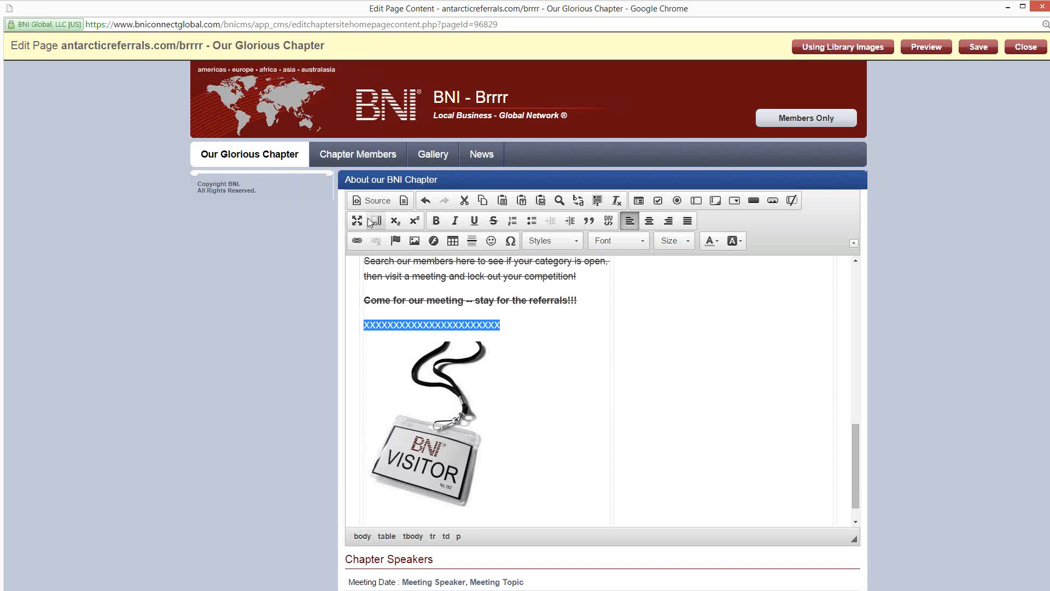
left_click(370, 201)
scroll(438, 370, "down", 4)
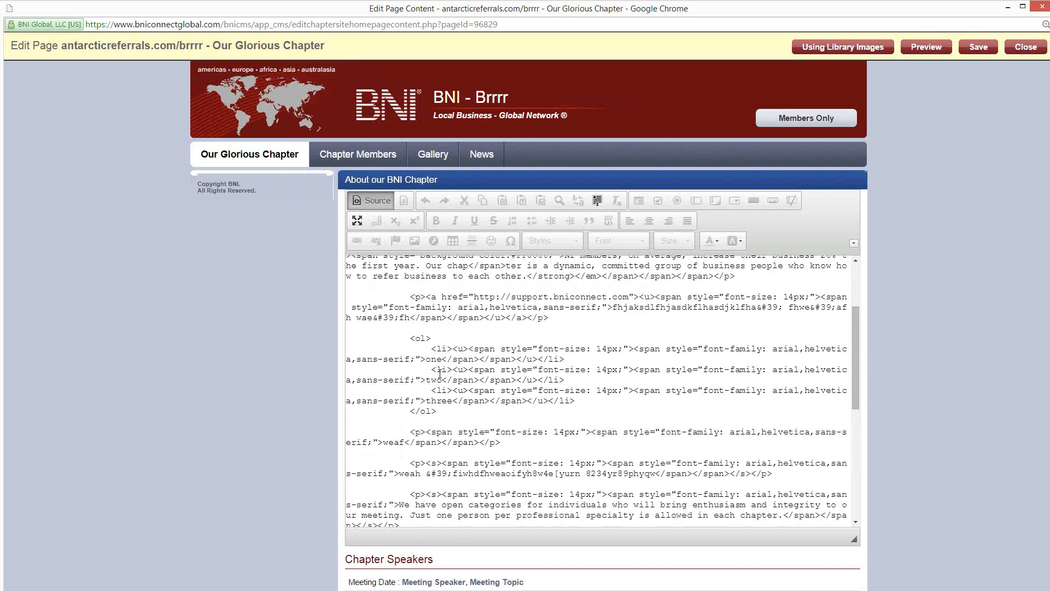
scroll(437, 370, "down", 3)
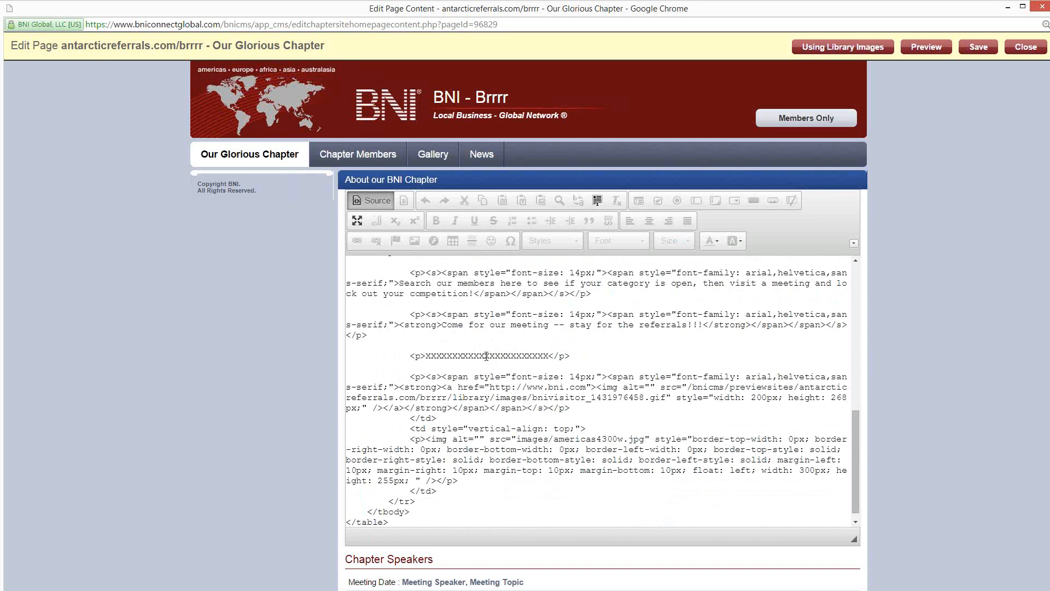
left_click(575, 354)
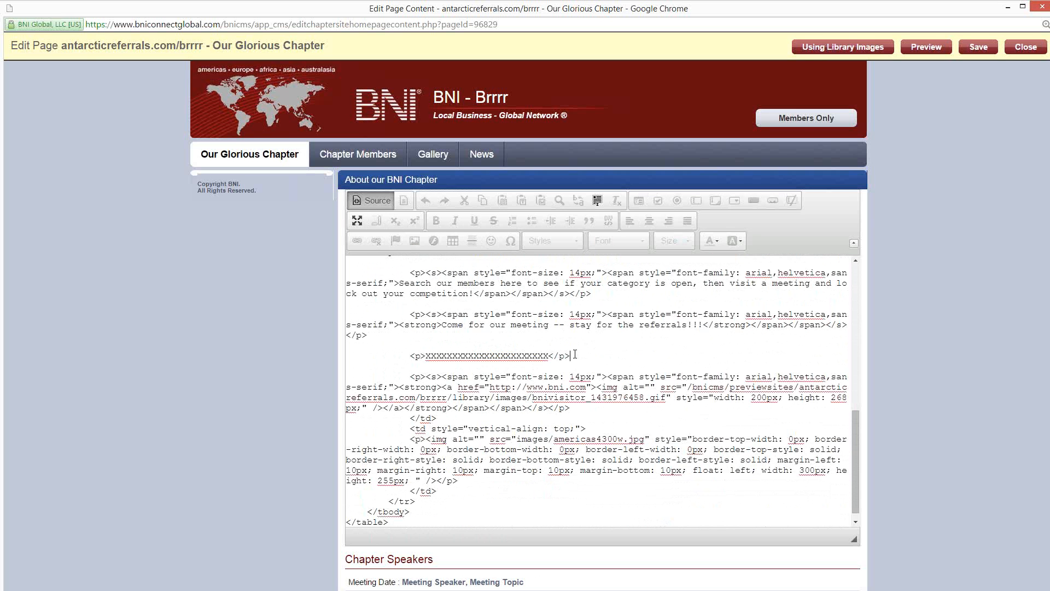
double_click(514, 355)
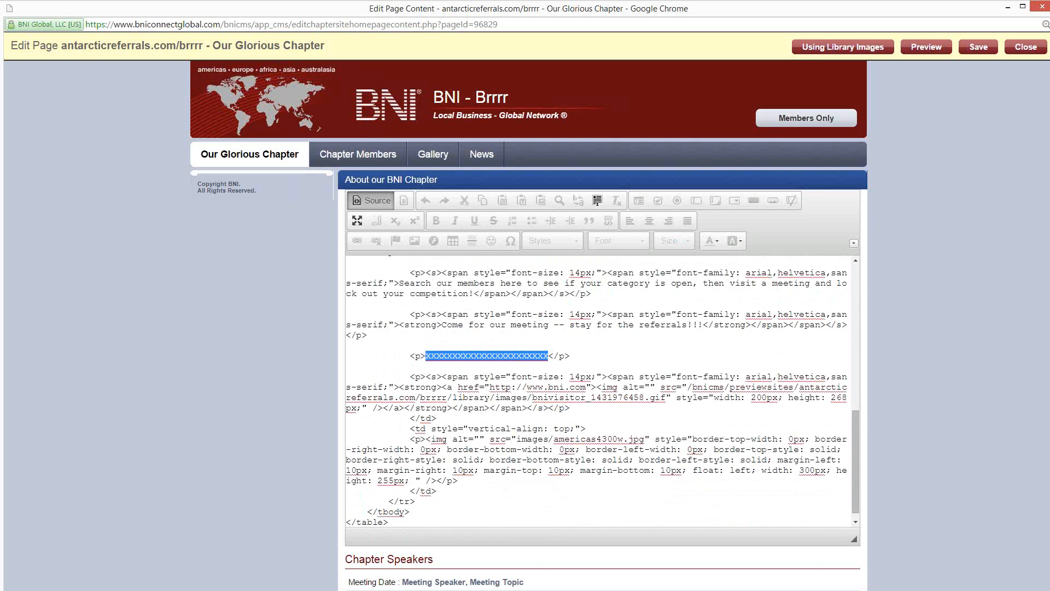
type("<iframe width=\"420\" height=\"315\" src=\"https://www.youtube.com/embed/tnhzrfNSRZs\" frameborder=\"0\" allowfullscreen></iframe>")
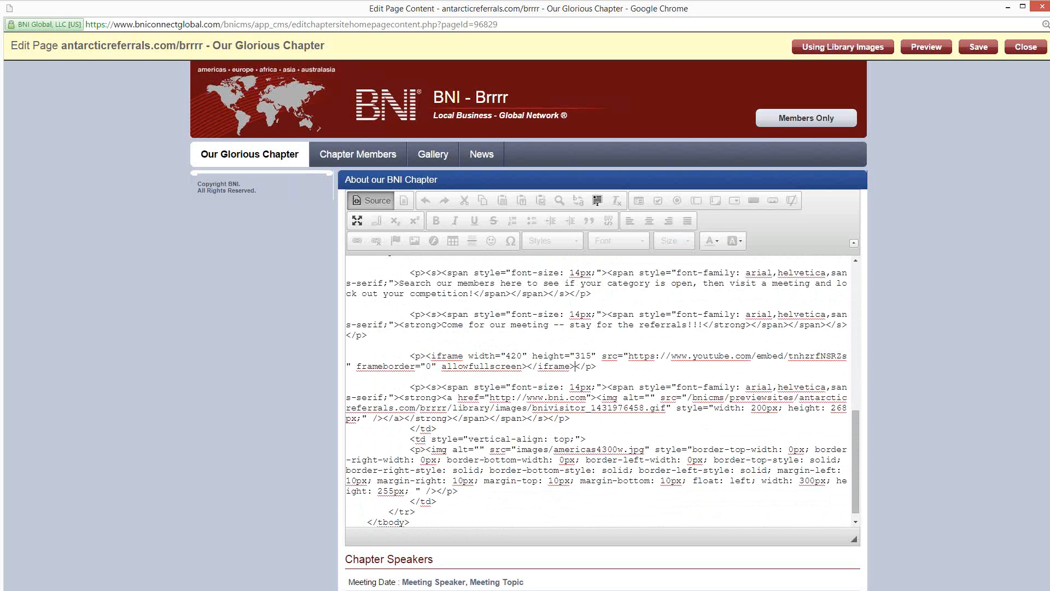
left_click(377, 201)
scroll(468, 382, "down", 10)
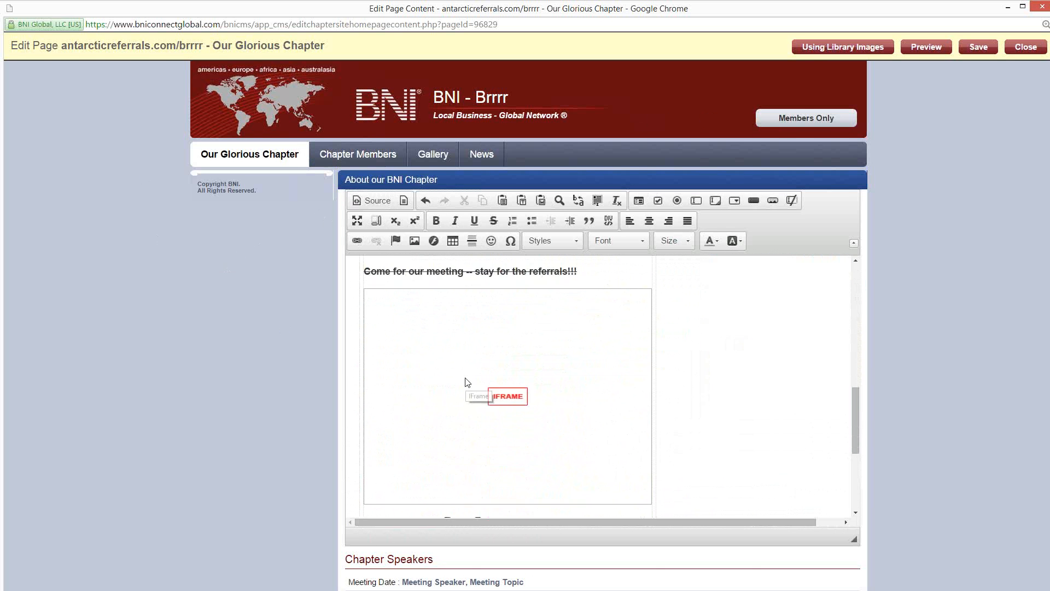
Step: Check the embedded video's placement in the Our Glorious Chapter page content and save the page
scroll(468, 382, "down", 1)
scroll(598, 311, "up", 1)
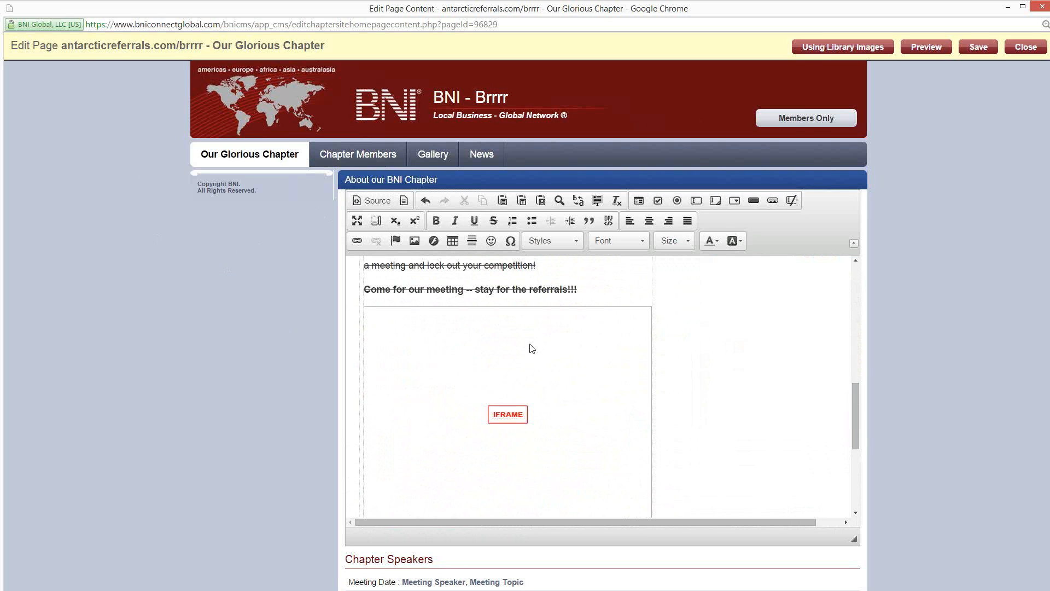
scroll(432, 371, "down", 2)
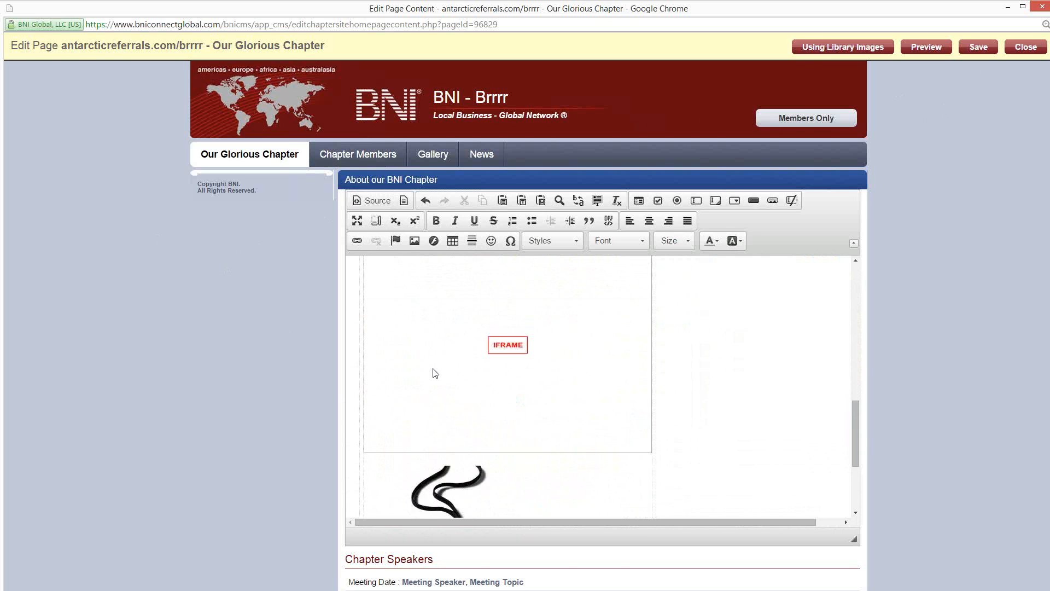
scroll(440, 386, "up", 9)
scroll(483, 401, "down", 6)
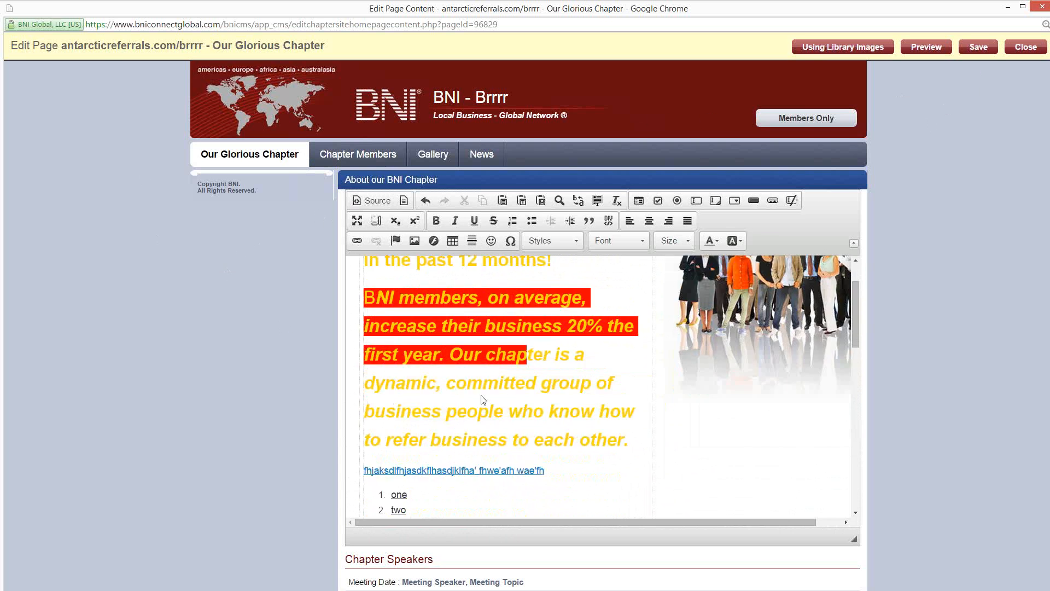
scroll(525, 365, "down", 4)
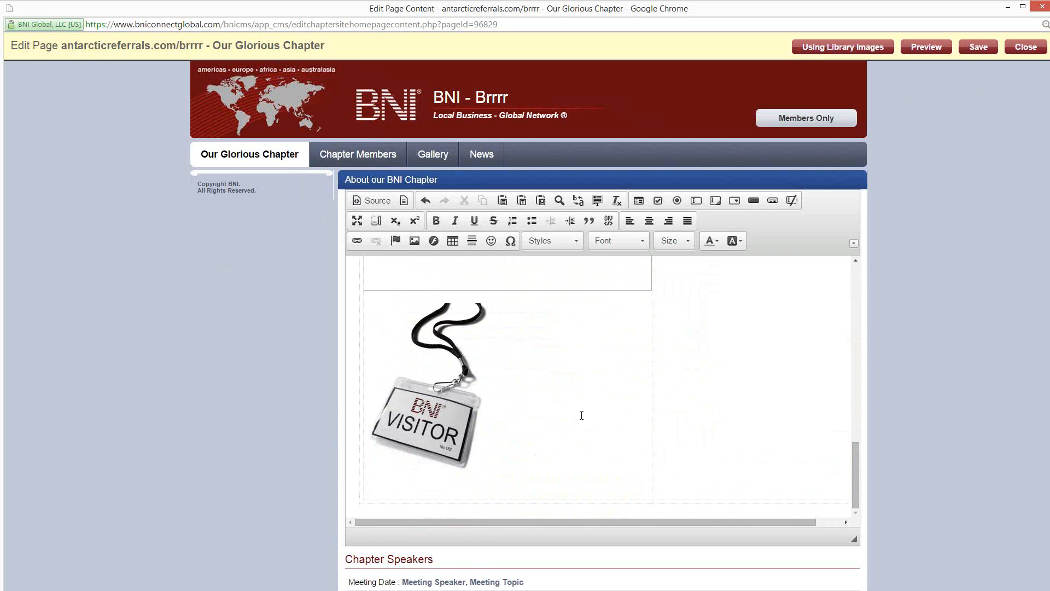
left_click(978, 48)
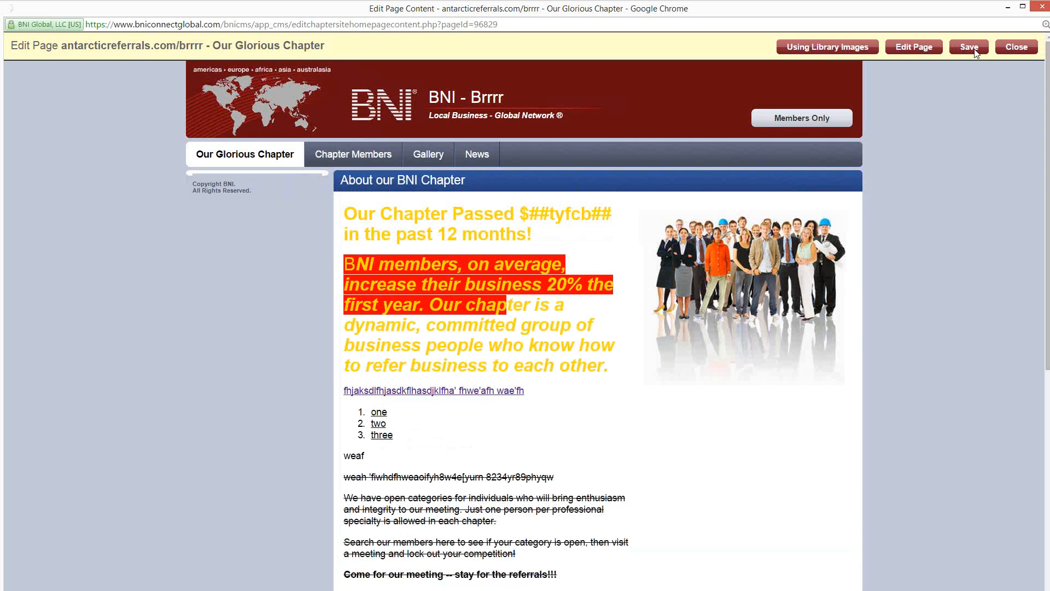
Step: Review the saved page's embedded video and visitor badge image, and close the page editor
scroll(265, 368, "down", 4)
scroll(486, 205, "down", 5)
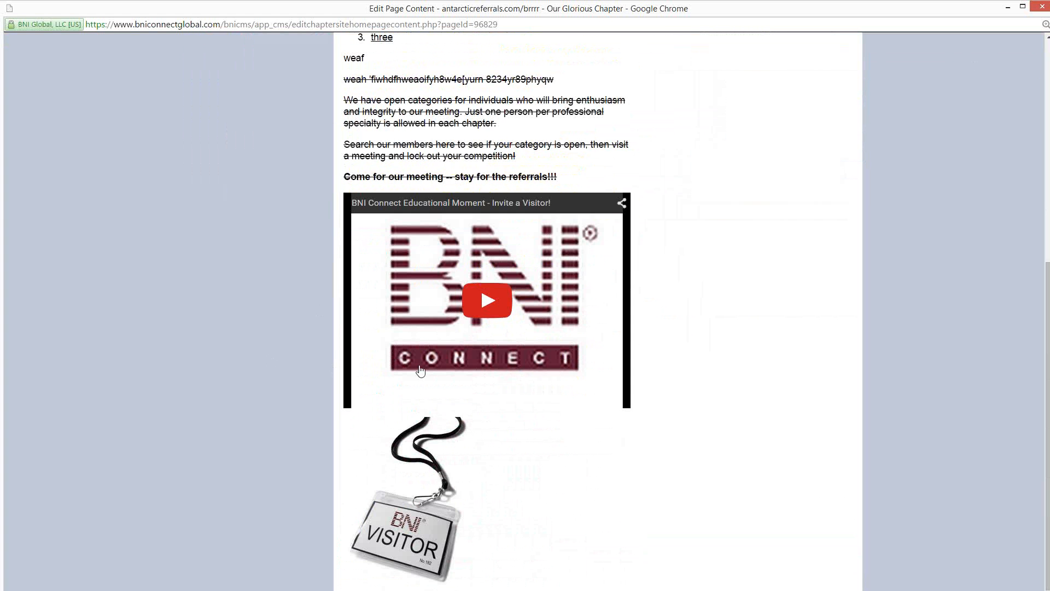
scroll(590, 376, "down", 1)
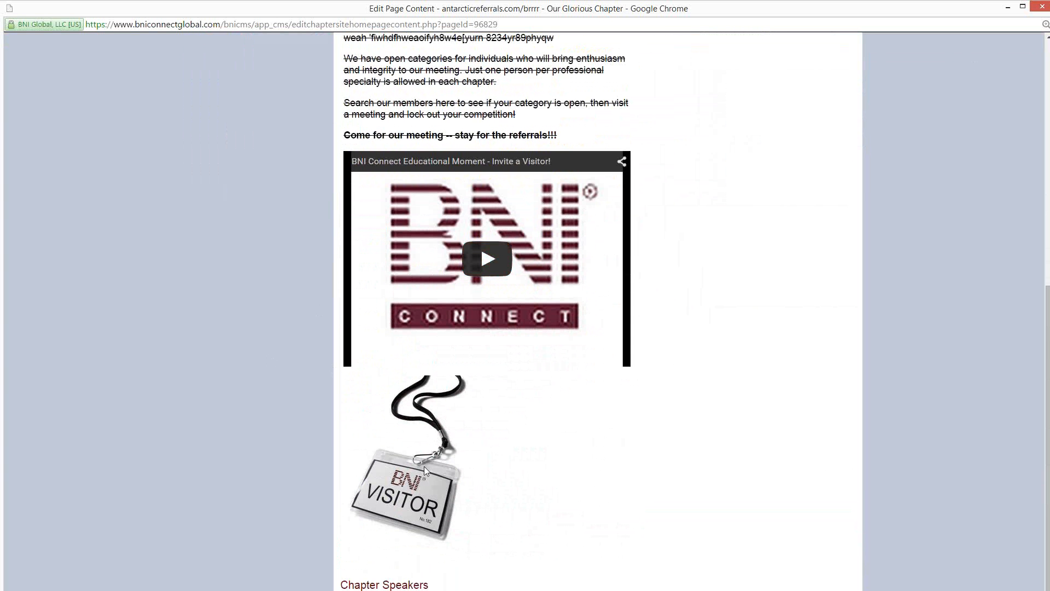
scroll(681, 354, "up", 10)
left_click(1009, 48)
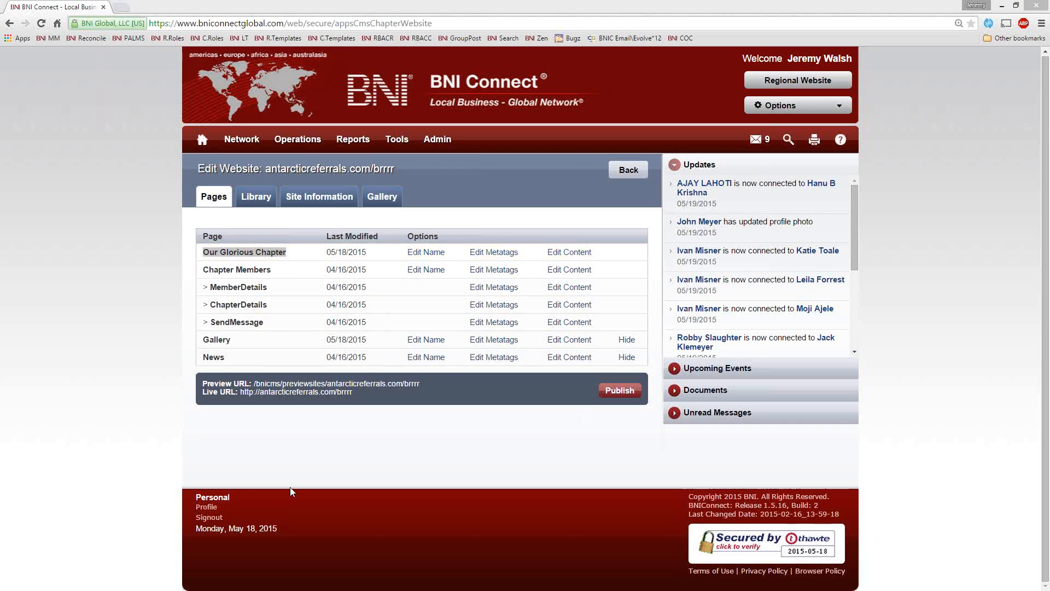
Step: Compare the live chapter website with its preview version, closing each one after viewing
left_click(263, 391)
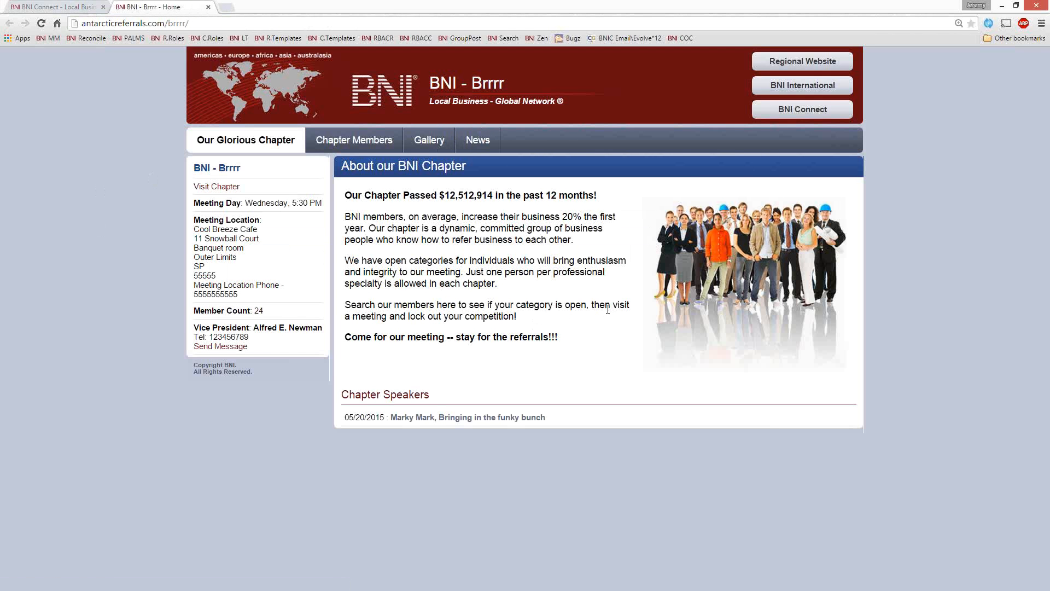
left_click(209, 8)
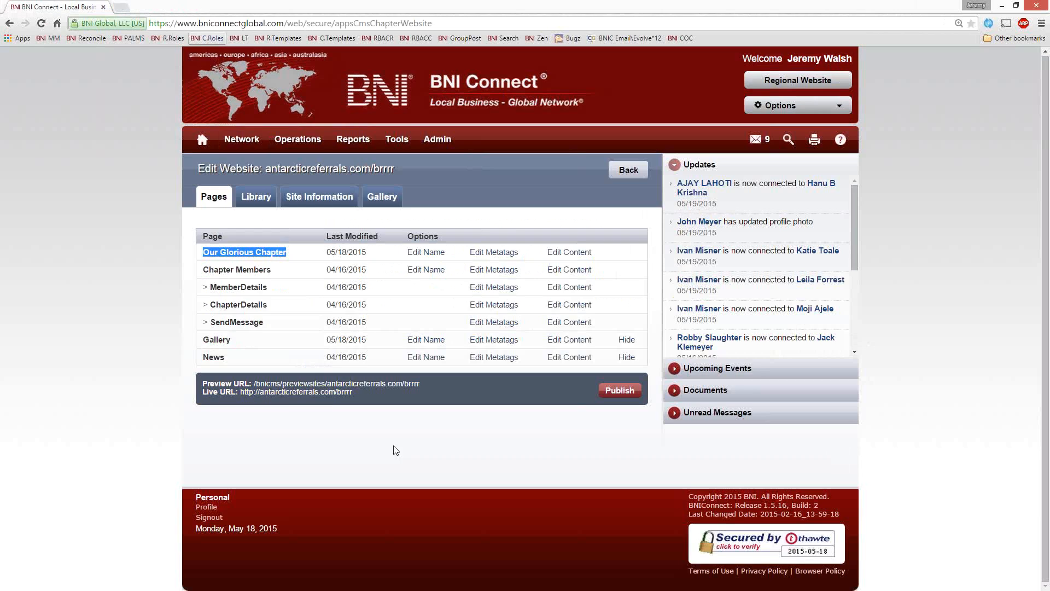
left_click(328, 382)
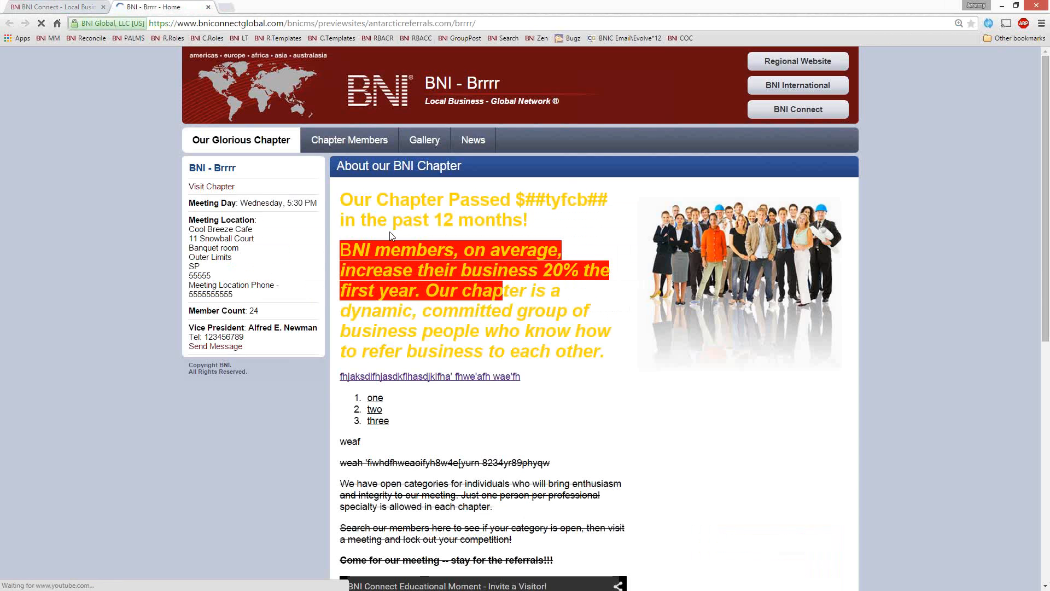
scroll(554, 351, "down", 8)
scroll(554, 352, "up", 4)
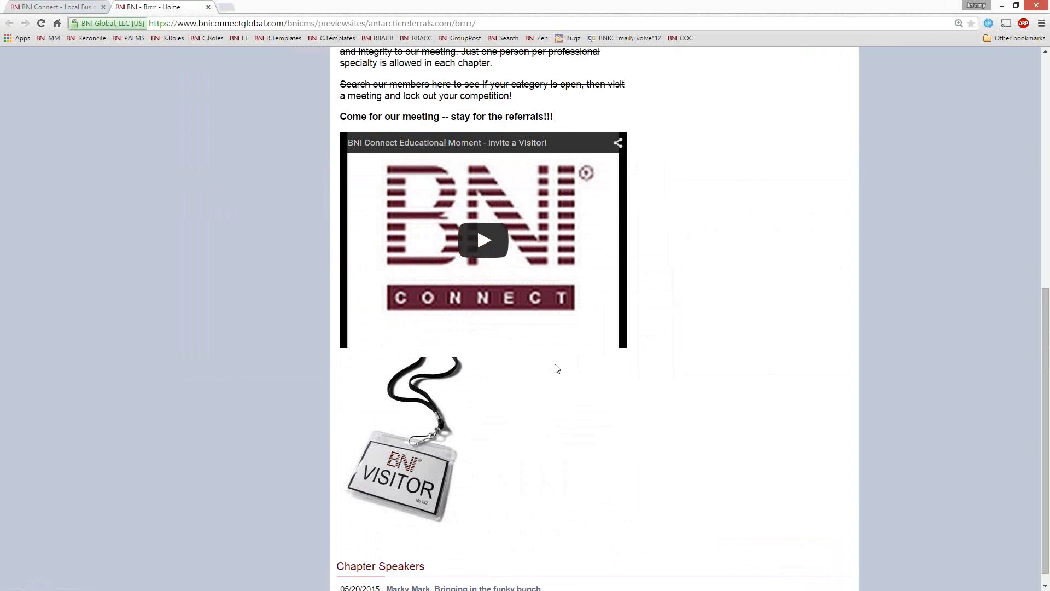
scroll(556, 370, "up", 3)
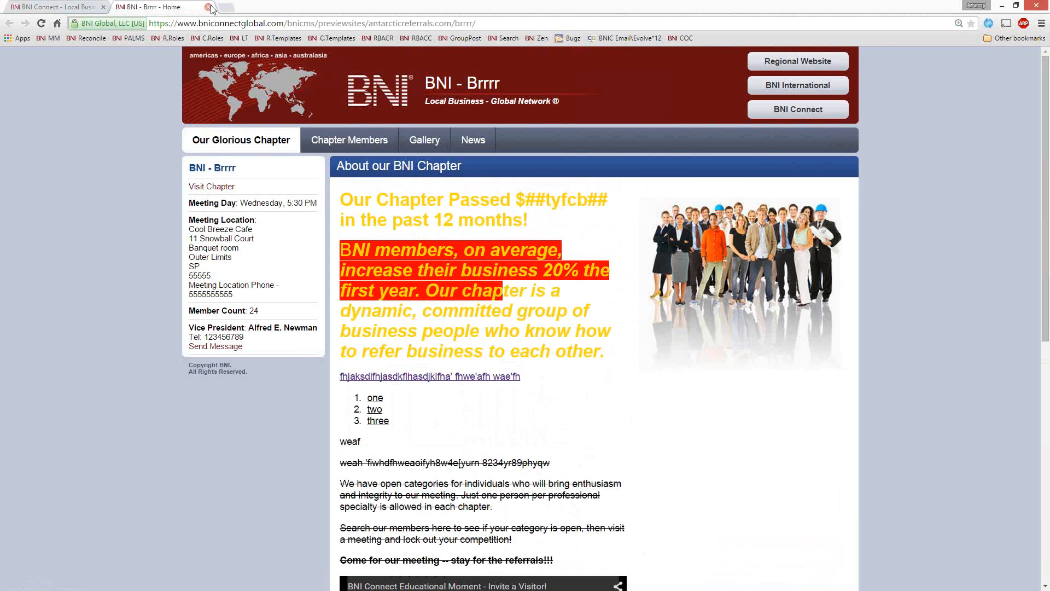
left_click(61, 7)
left_click(189, 6)
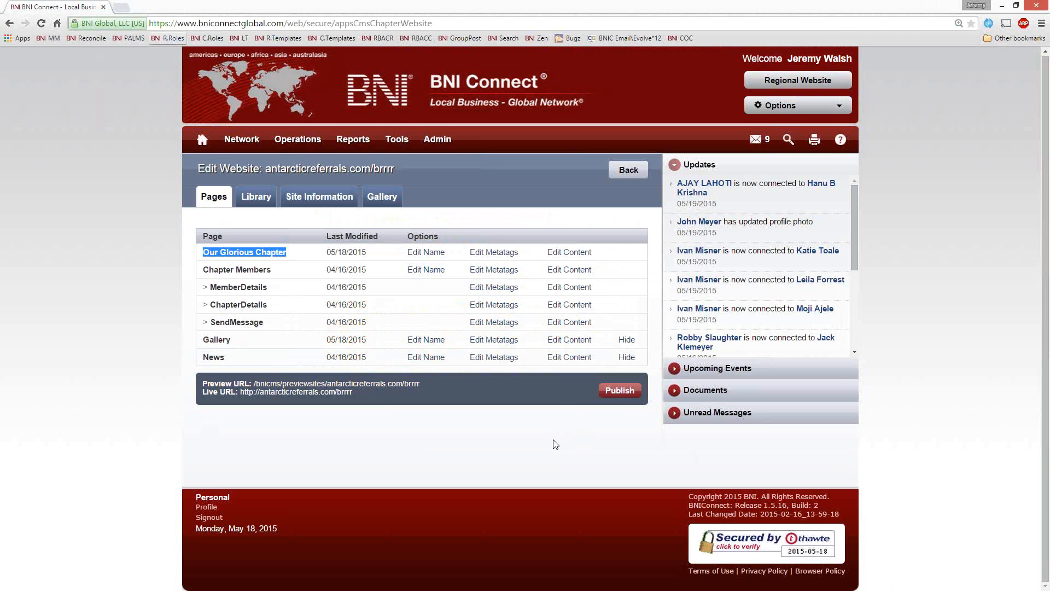
Step: Publish the chapter website and check the formatting, video and image on the live home page
left_click(620, 390)
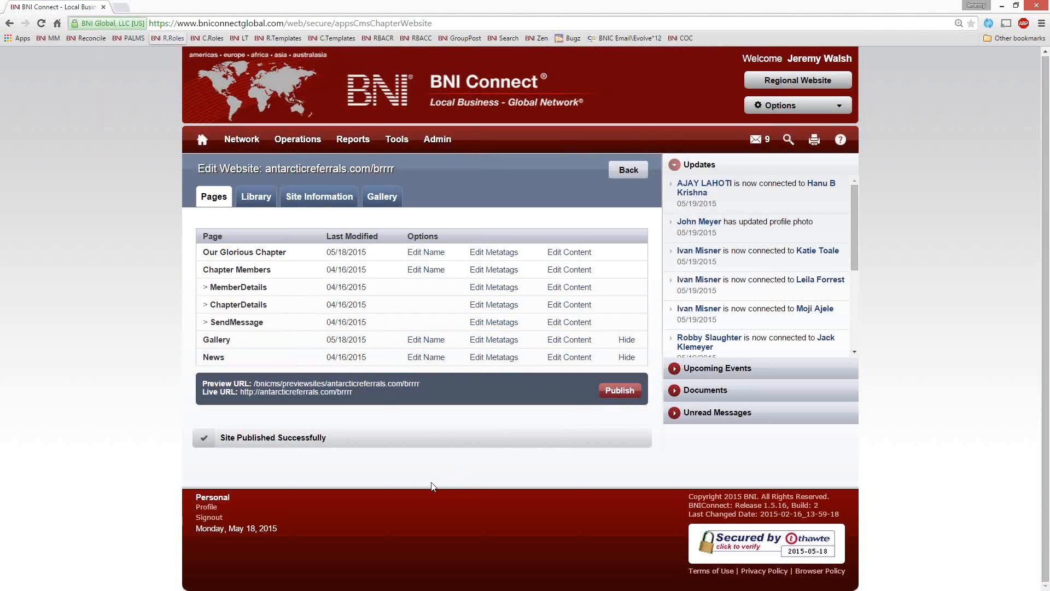
left_click(257, 391)
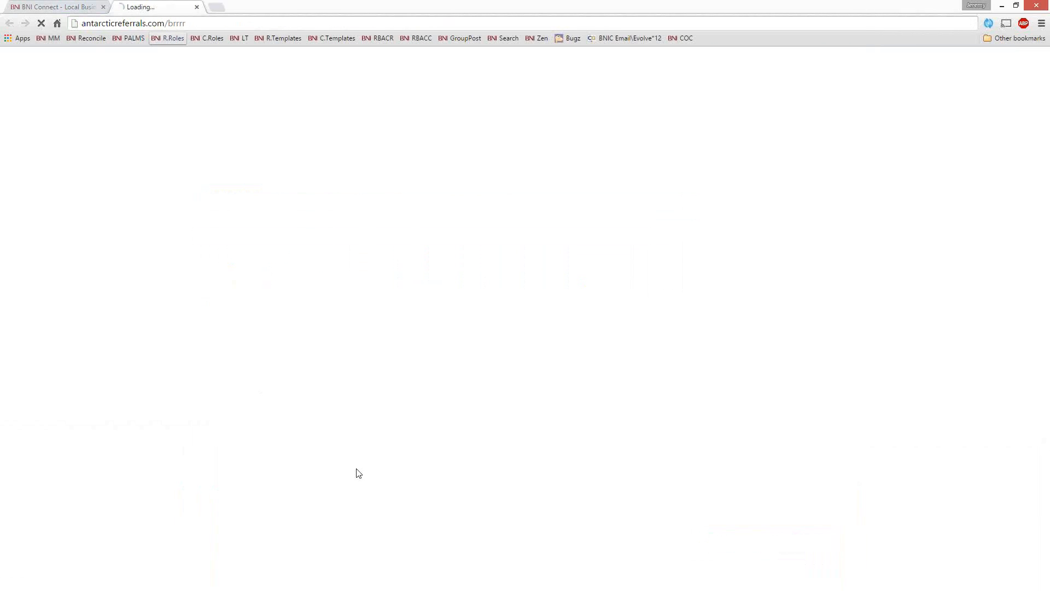
scroll(586, 294, "down", 2)
scroll(661, 342, "up", 2)
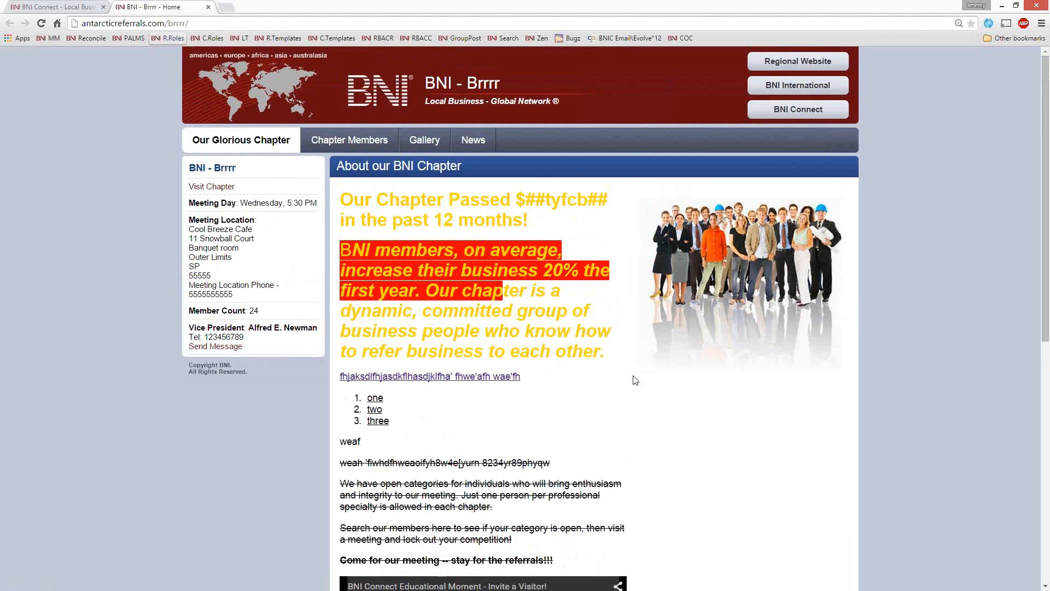
scroll(640, 399, "down", 4)
scroll(523, 404, "down", 4)
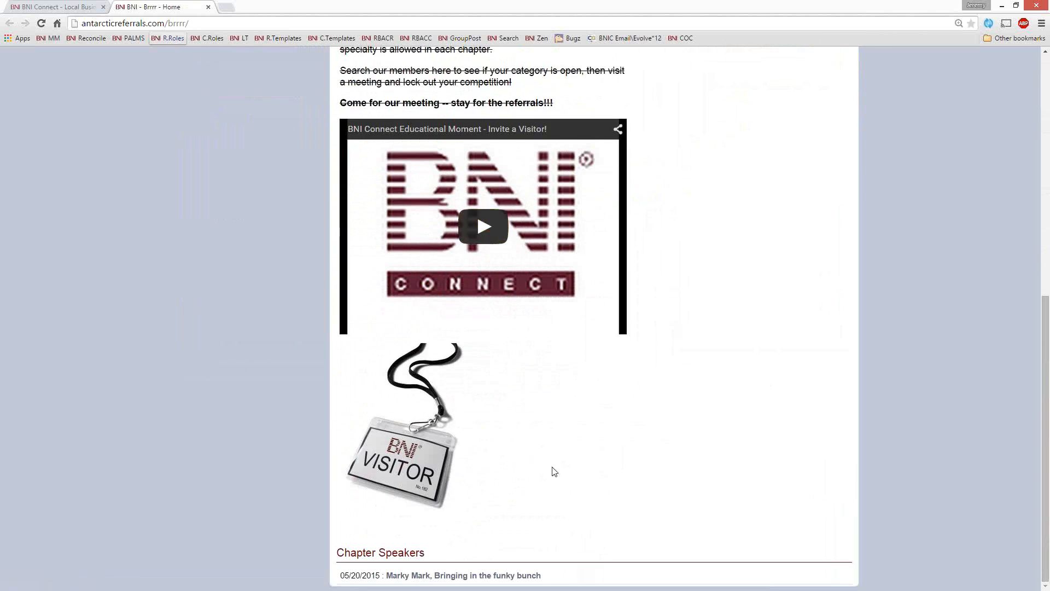
scroll(463, 365, "up", 5)
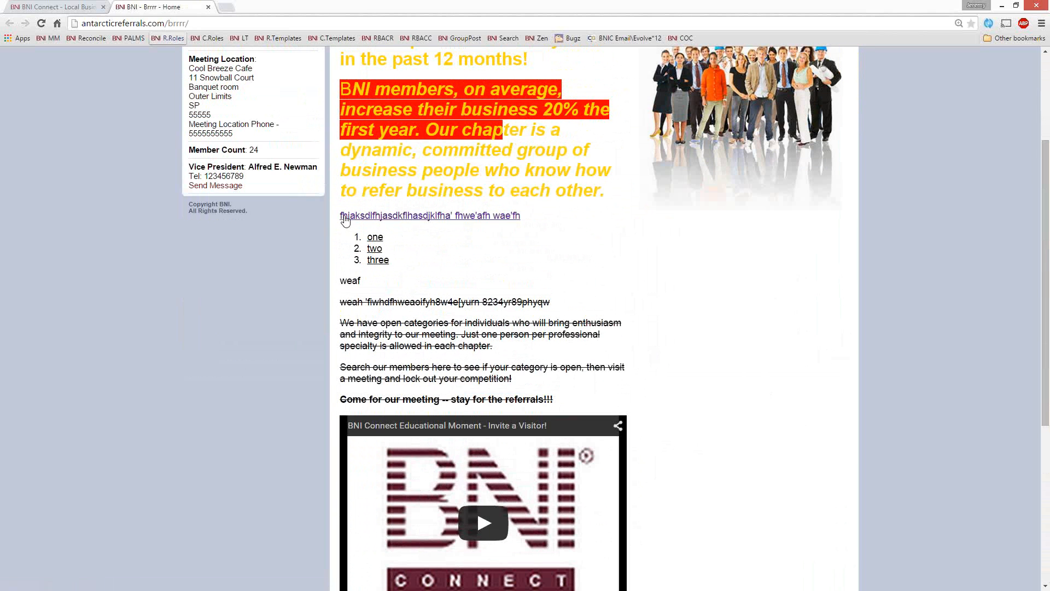
Step: Test the text link above the numbered list on the live page, and return to antarcticreferrals.com/brrrr
left_click(466, 215)
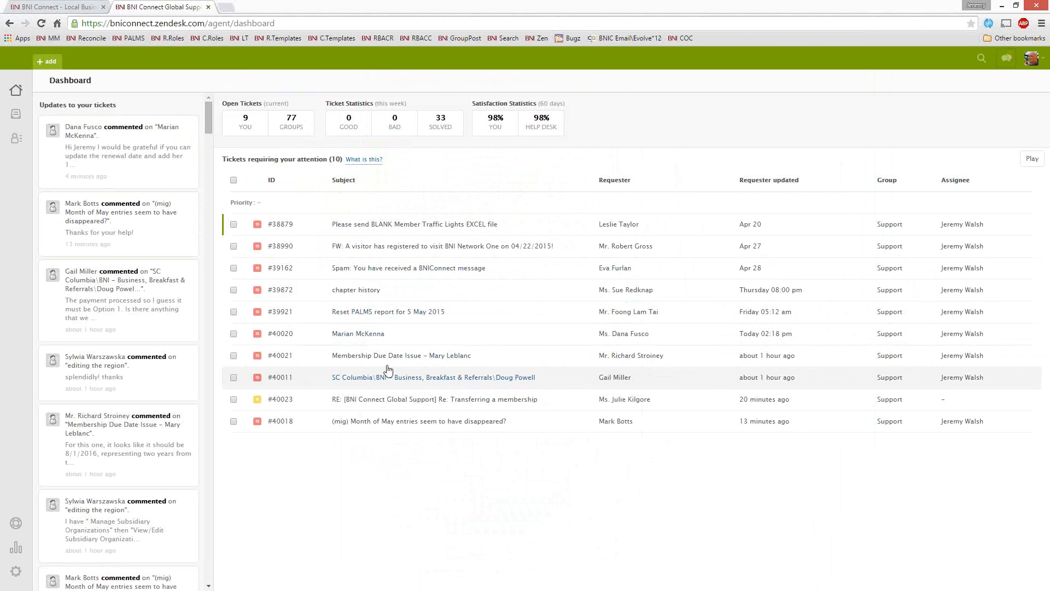
left_click(124, 24)
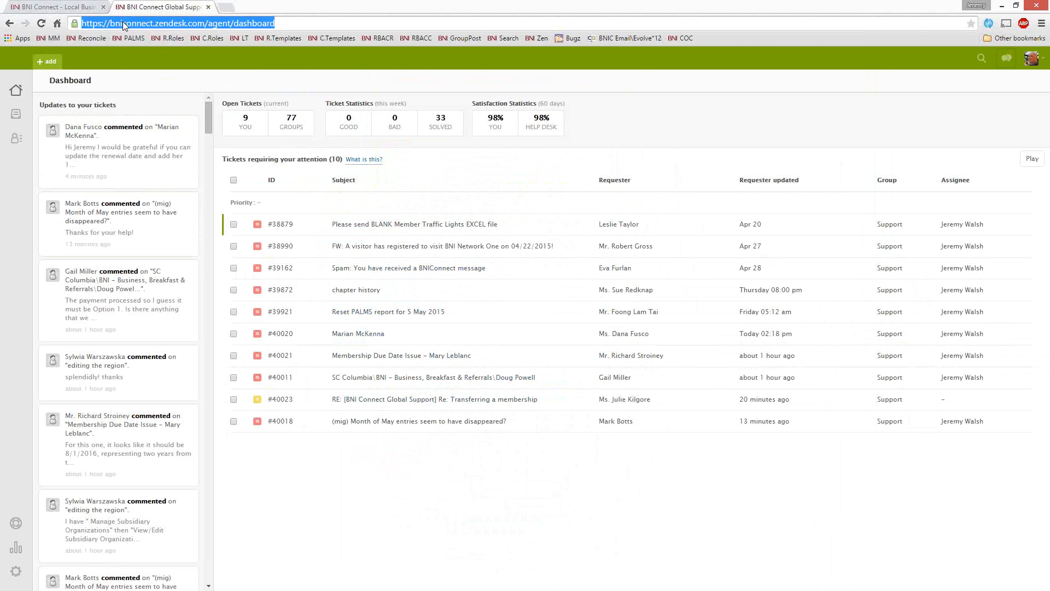
type("bni")
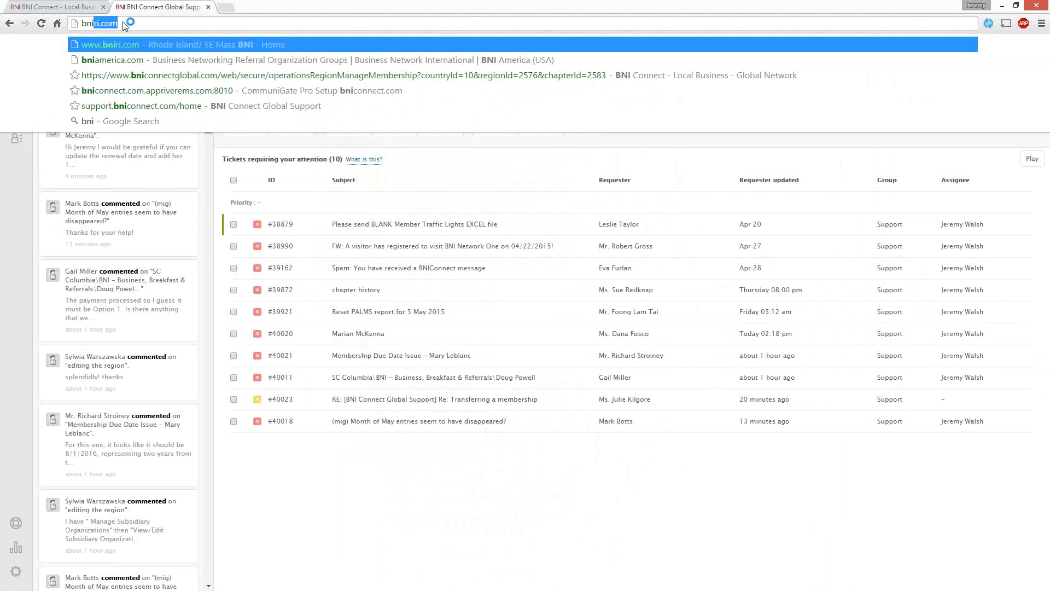
key("Escape")
left_click(124, 23)
type("antarcticreferrals")
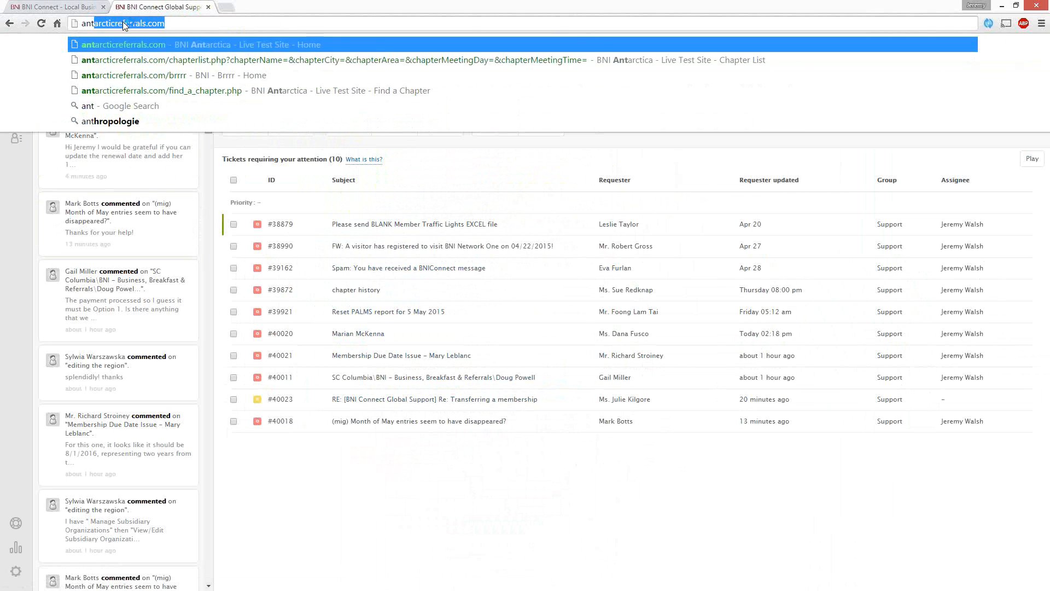
key("Down")
key("Down")
key("Return")
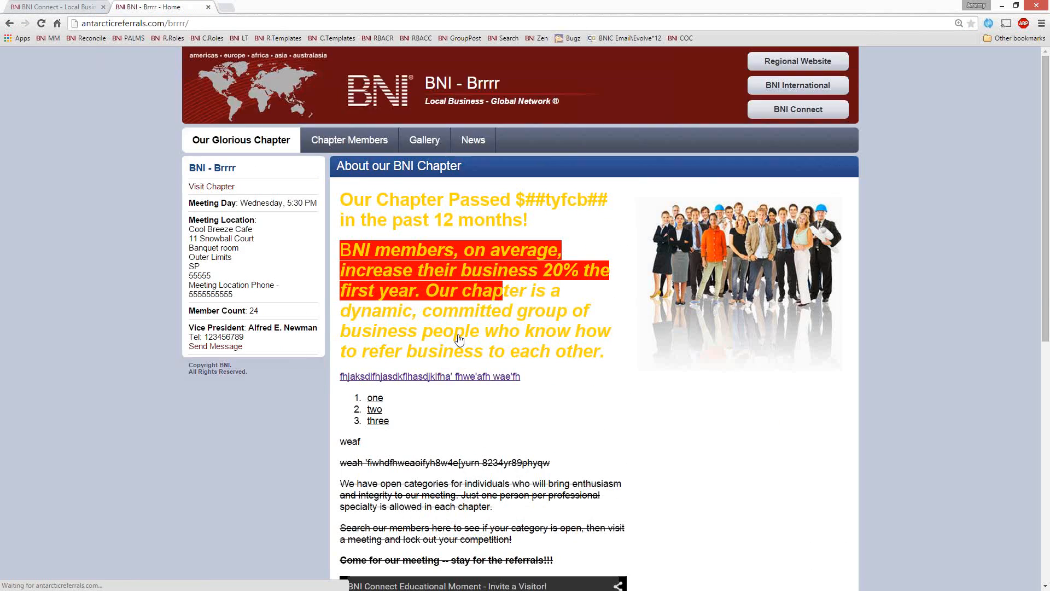
Step: Test the link on the visitor badge image, look over the linked website and close its tab
scroll(459, 340, "down", 8)
left_click(415, 454)
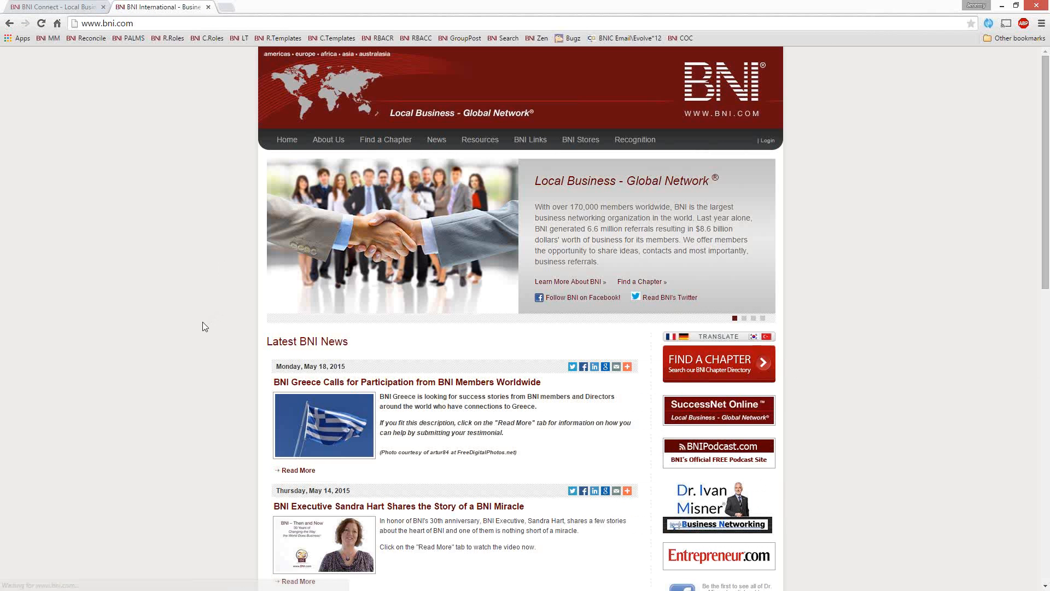
scroll(192, 325, "down", 9)
scroll(191, 327, "up", 9)
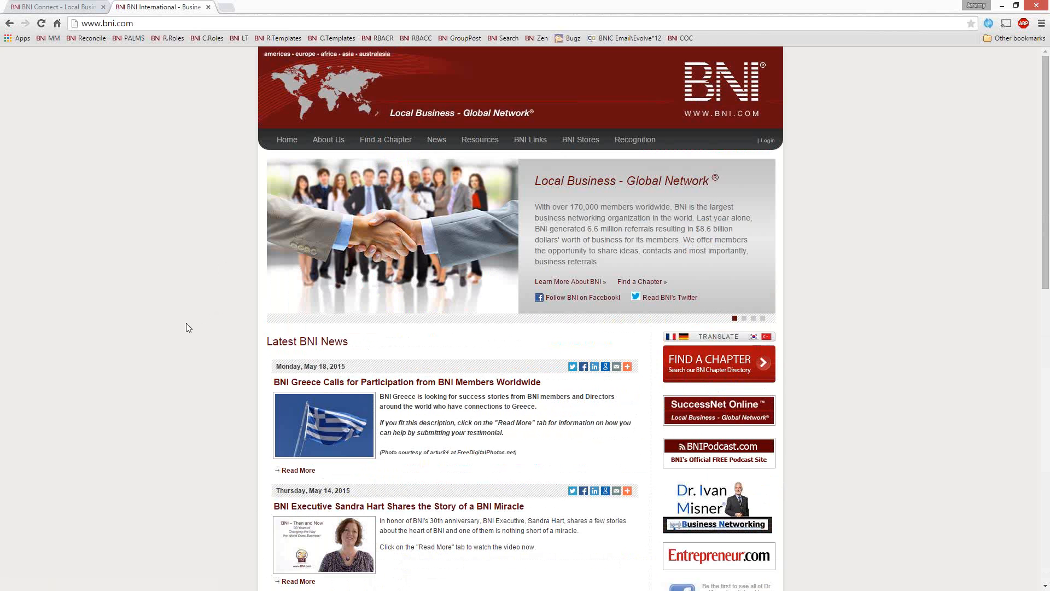
left_click(208, 7)
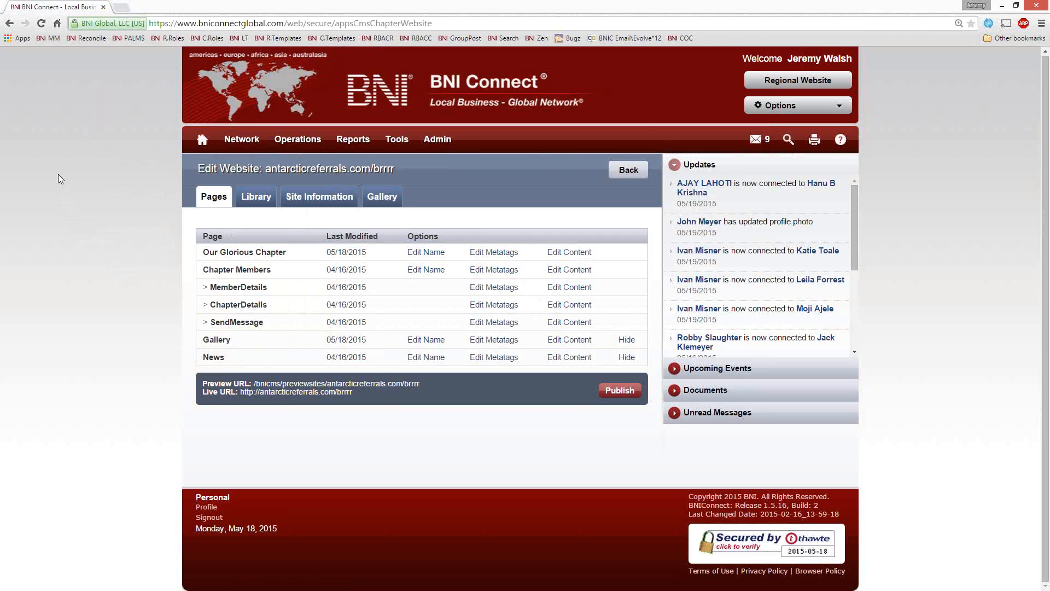
Step: Examine the upcoming webinars on the BNI Connect support site, highlighting "BNI Connect: Visitors from Invitation to Follow Up", and return to the BNI Connect home page
middle_click(533, 38)
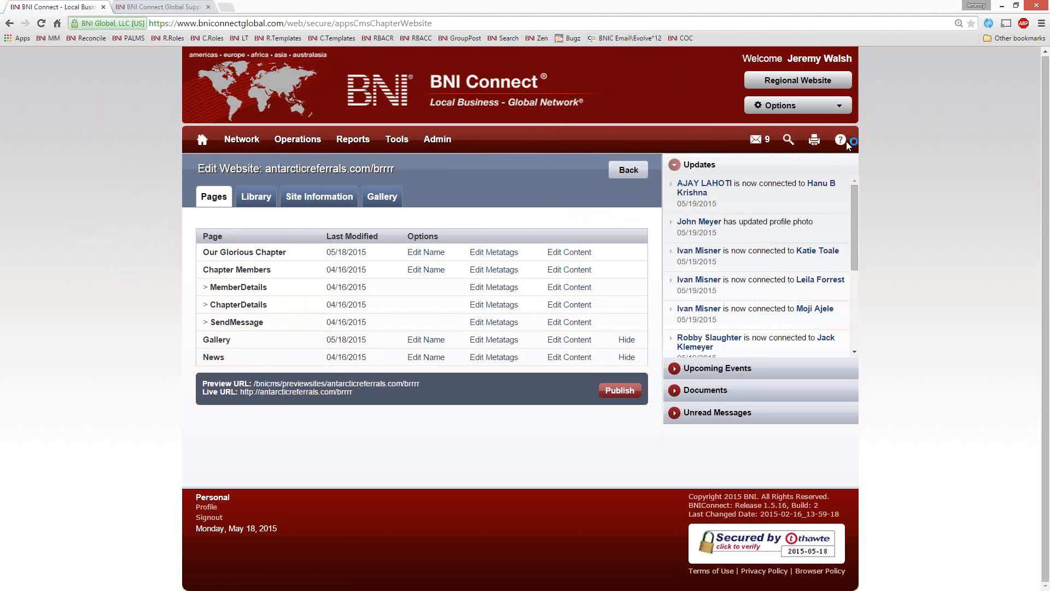
left_click(155, 8)
scroll(15, 305, "down", 3)
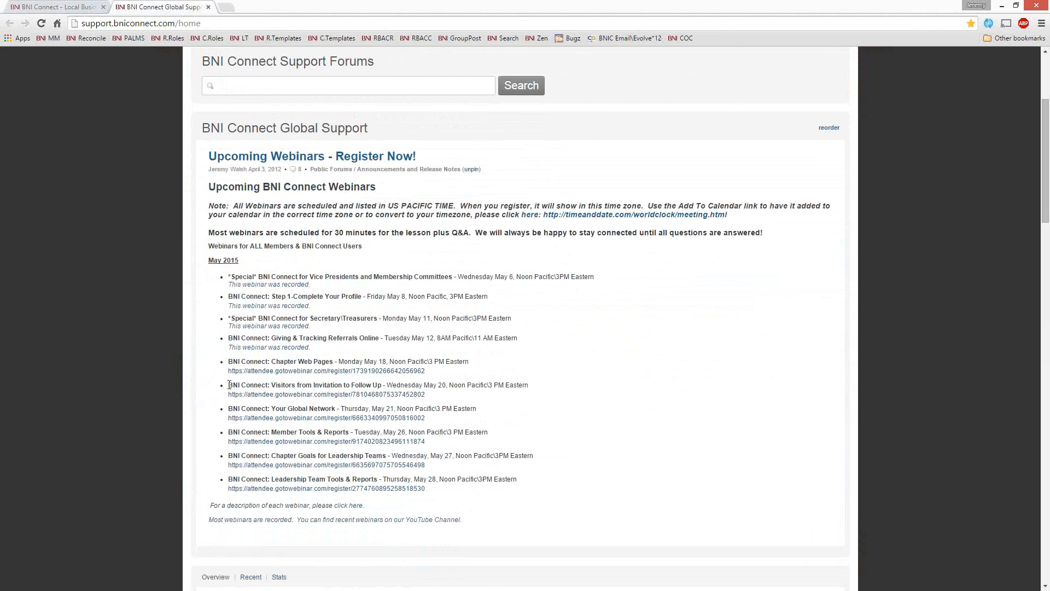
left_click_drag(229, 384, 382, 385)
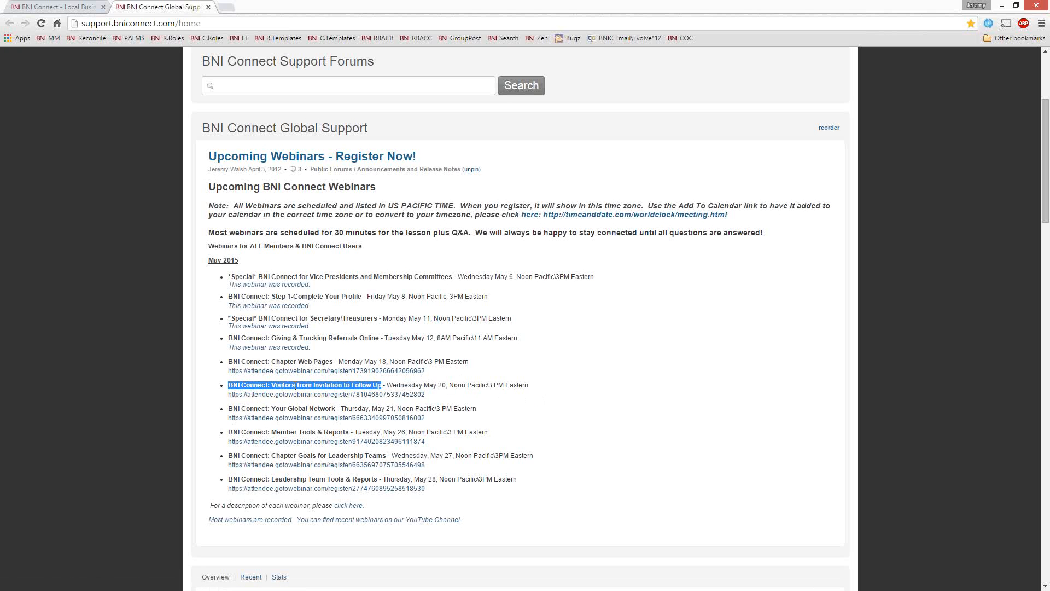
left_click(425, 385)
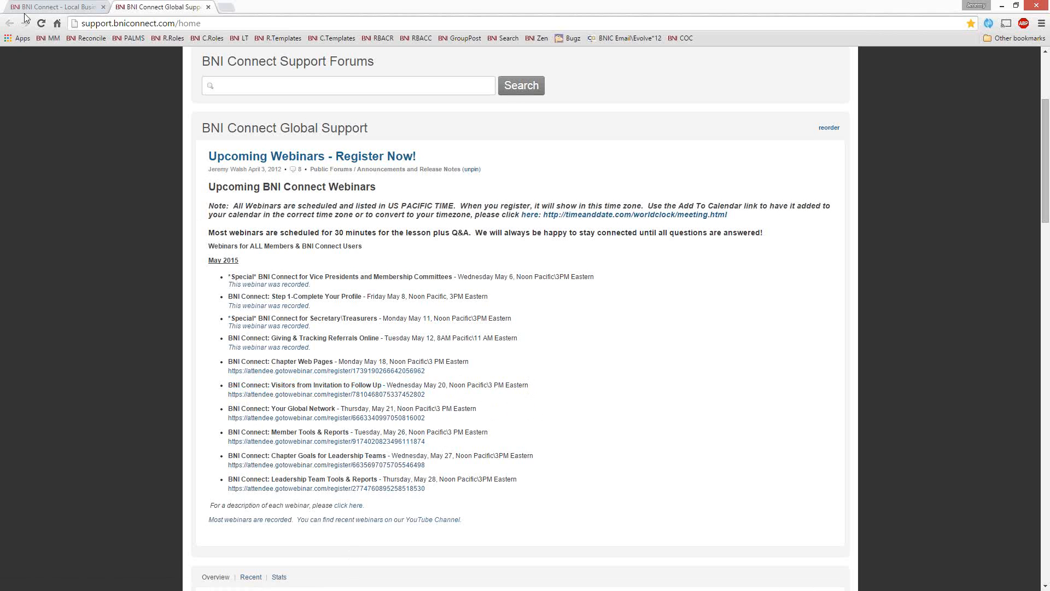
left_click(49, 7)
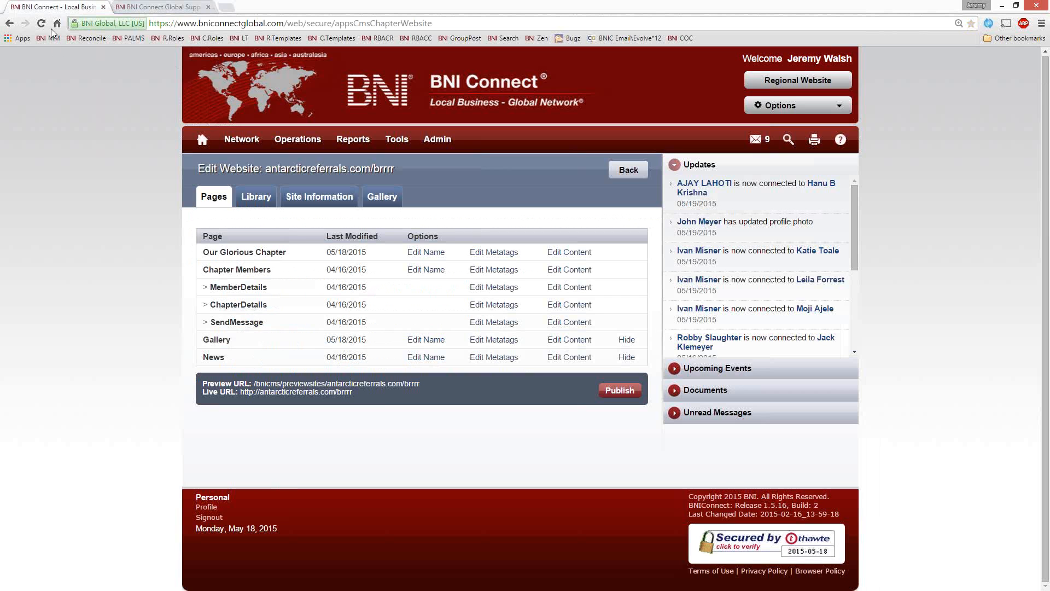
left_click(201, 139)
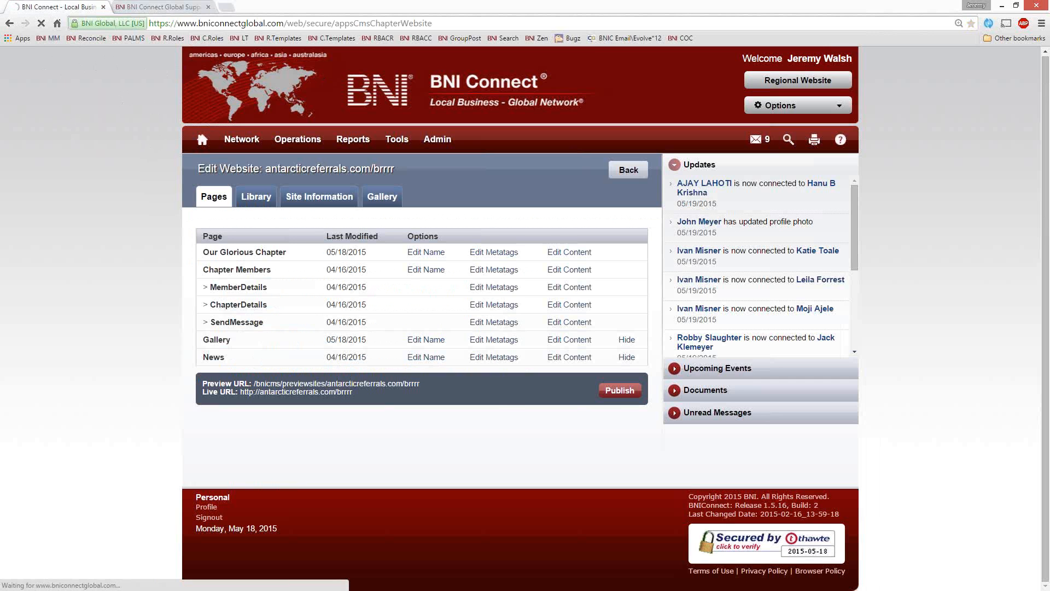
Step: Look over the BNI Connect Global Facebook page from the support site's tab, and close that tab
left_click(164, 6)
left_click(198, 23)
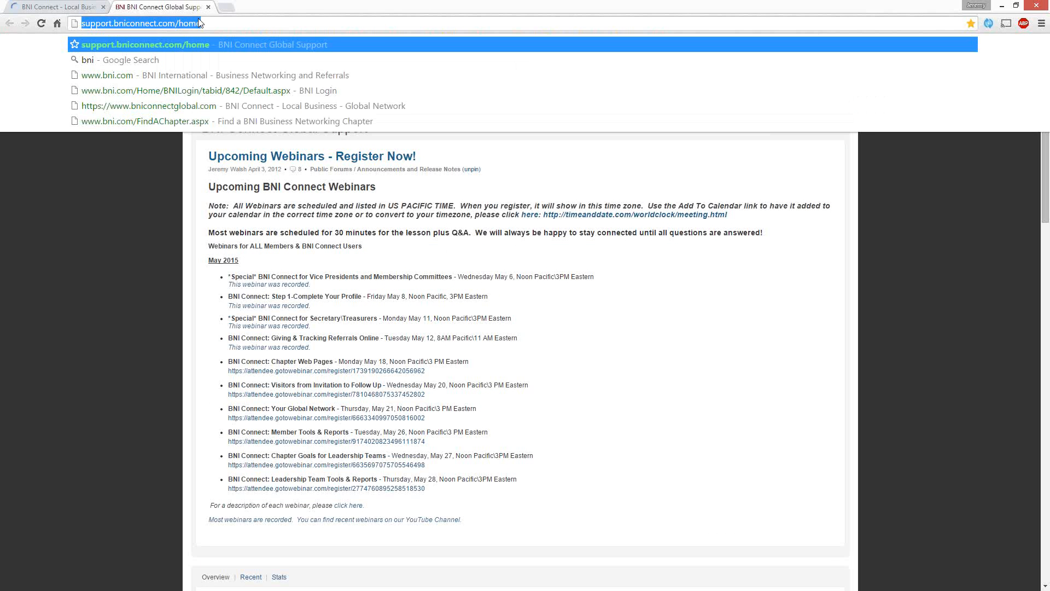
type("face")
key("Return")
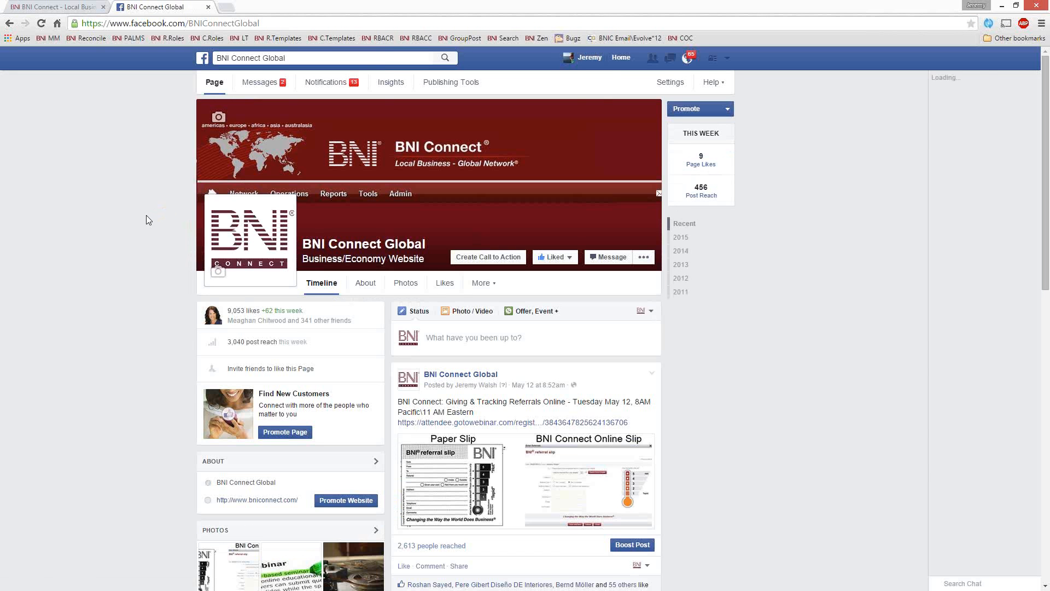
scroll(272, 347, "down", 4)
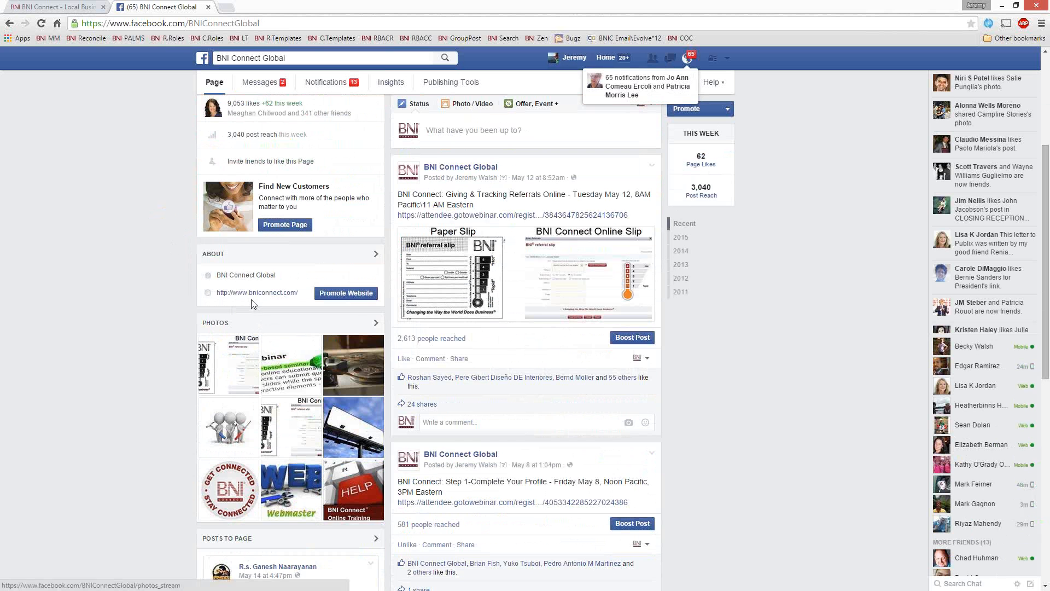
scroll(251, 300, "up", 4)
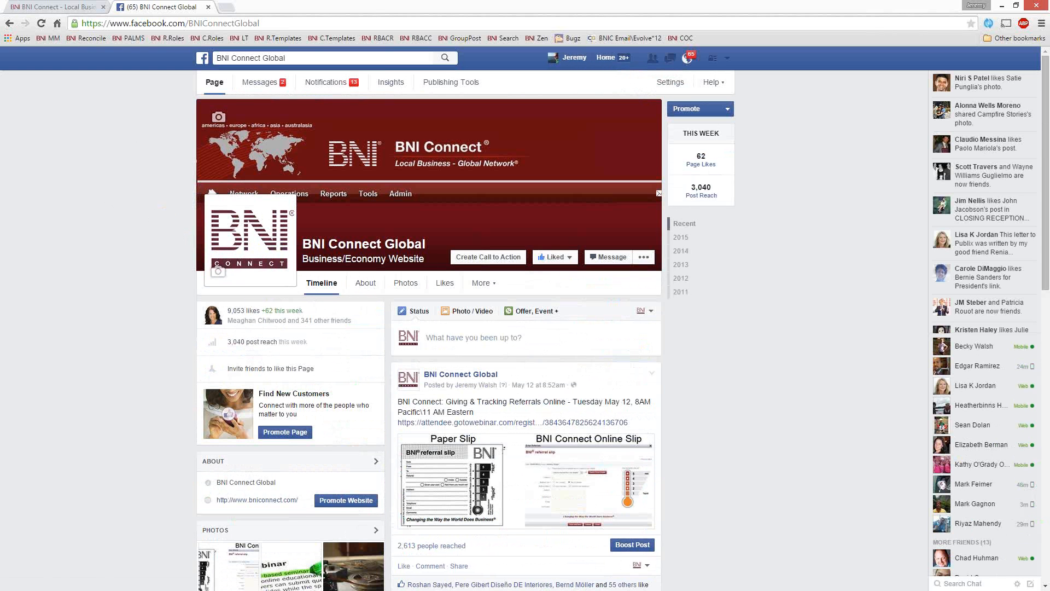
left_click(208, 7)
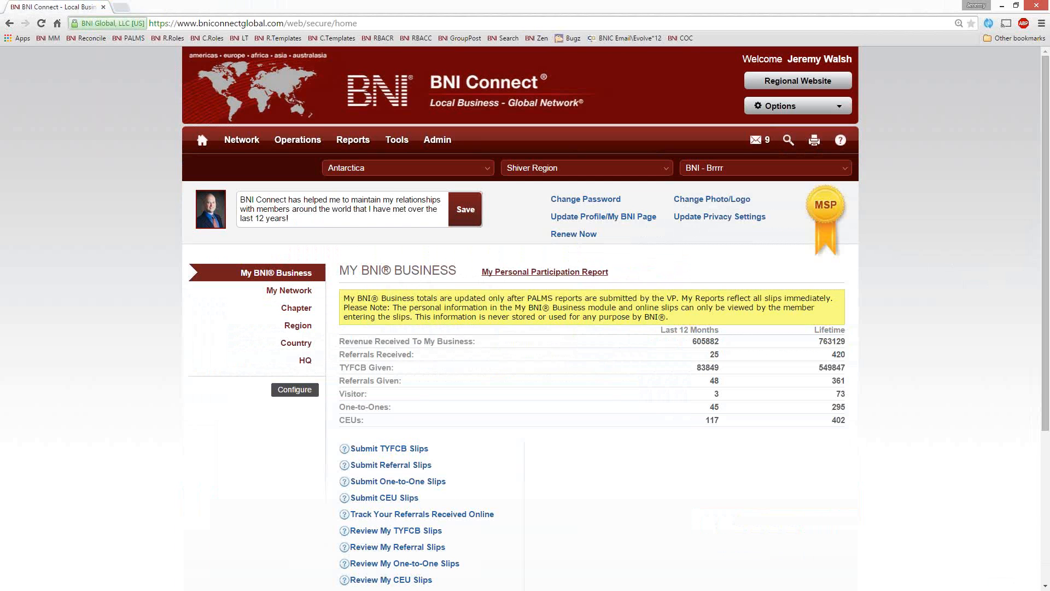